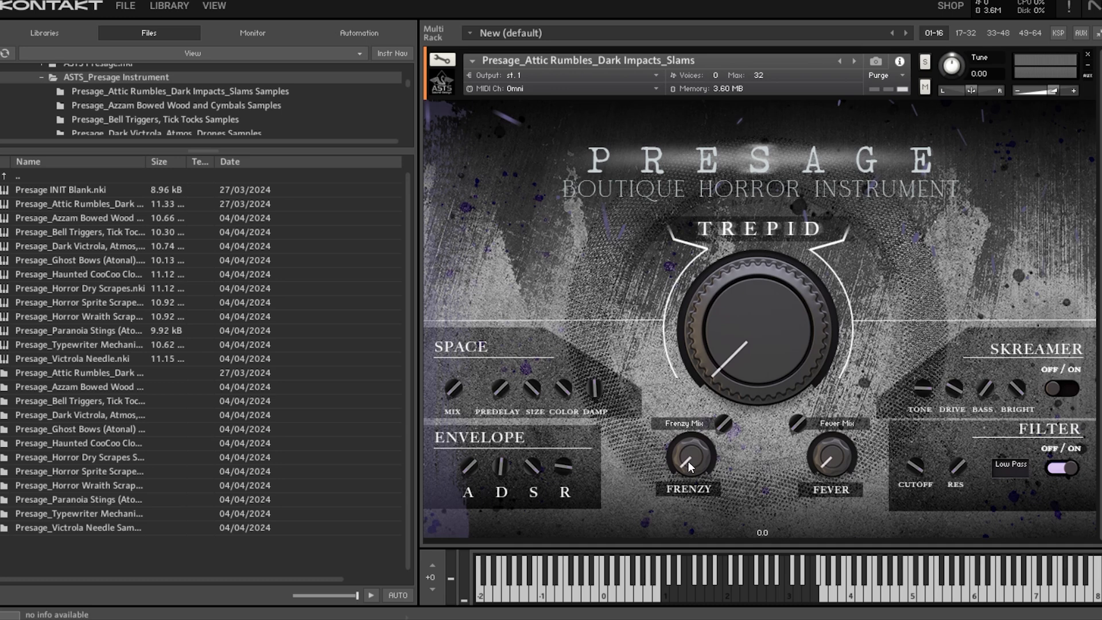
- Try out the Frenzy effect by raising Frenzy and adjusting Frenzy Mix, and return Frenzy to 0.0
{"action": "left_click_drag", "start_coordinate": [689, 465], "coordinate": [734, 348]}
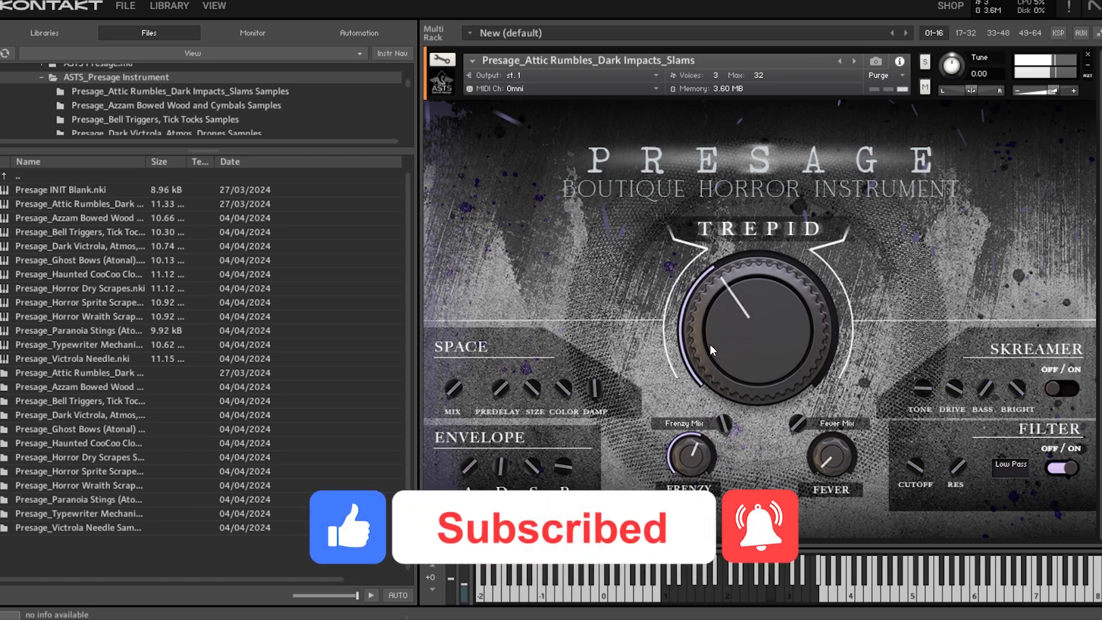
{"action": "left_click_drag", "start_coordinate": [710, 450], "coordinate": [719, 428]}
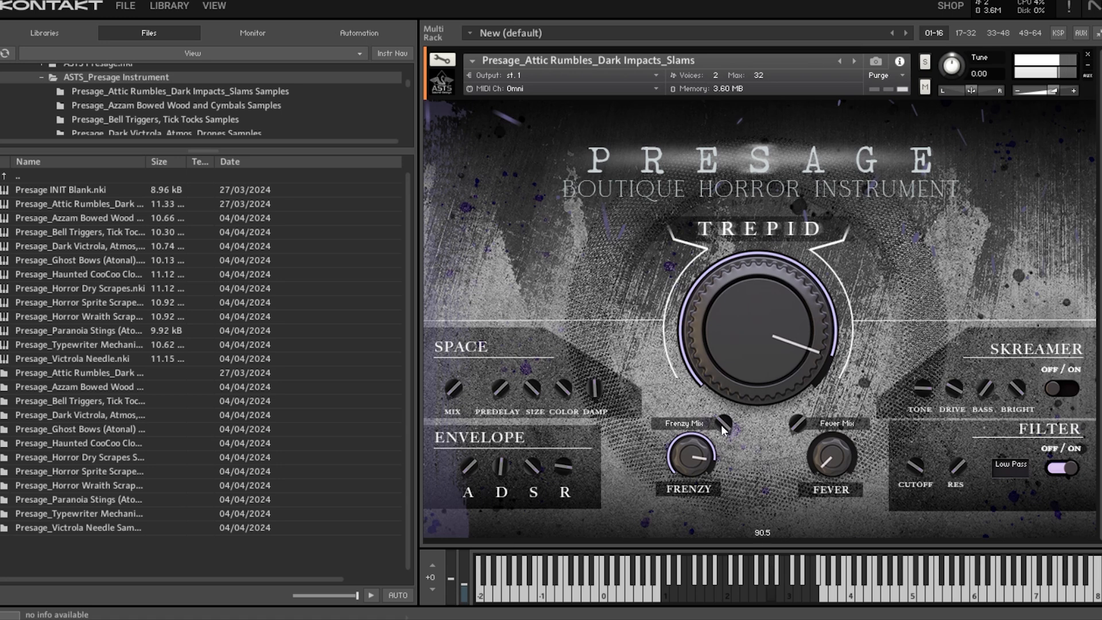
{"action": "left_click_drag", "start_coordinate": [689, 476], "coordinate": [780, 583]}
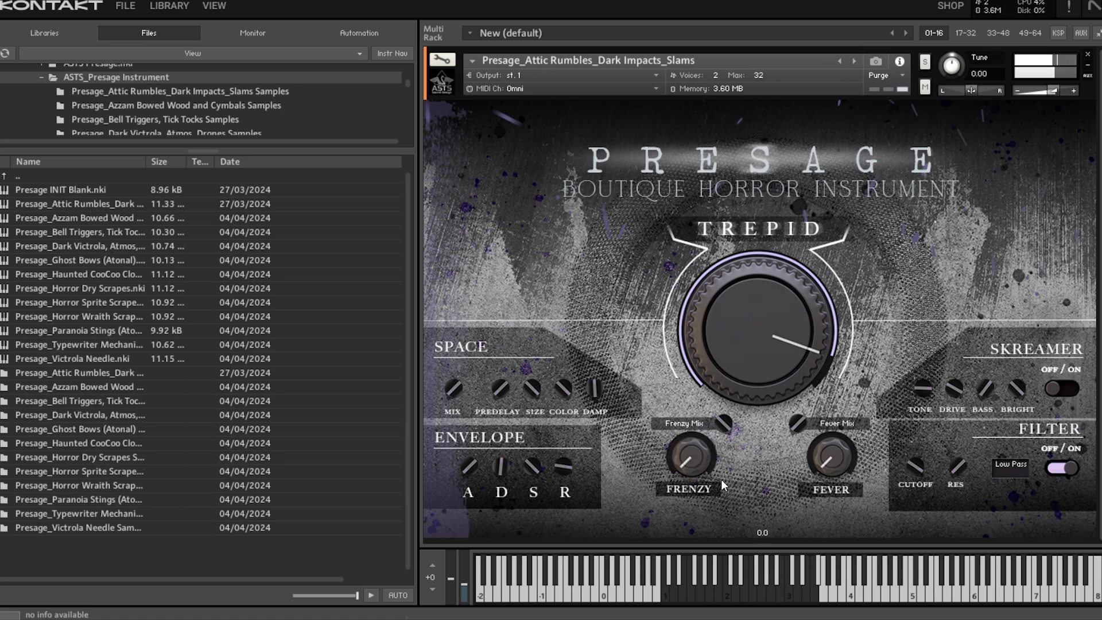
{"action": "left_click_drag", "start_coordinate": [717, 419], "coordinate": [815, 558]}
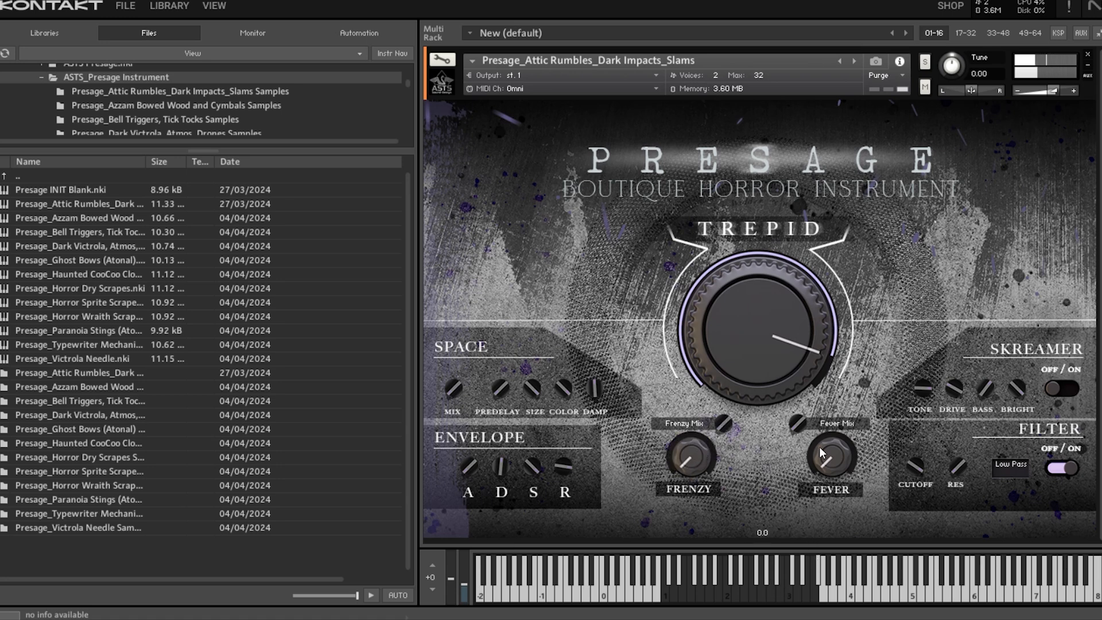
- Adjust Fever Mix and raise Fever to 10.0, varying Trepid to hear the effect
{"action": "left_click_drag", "start_coordinate": [844, 459], "coordinate": [836, 471]}
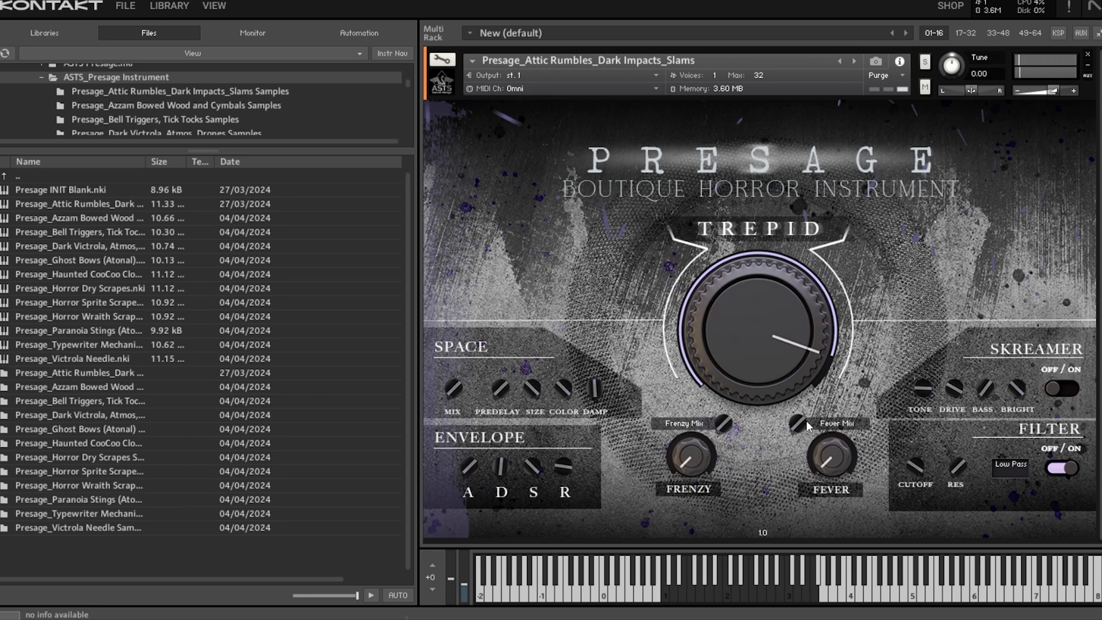
{"action": "left_click_drag", "start_coordinate": [801, 395], "coordinate": [824, 319]}
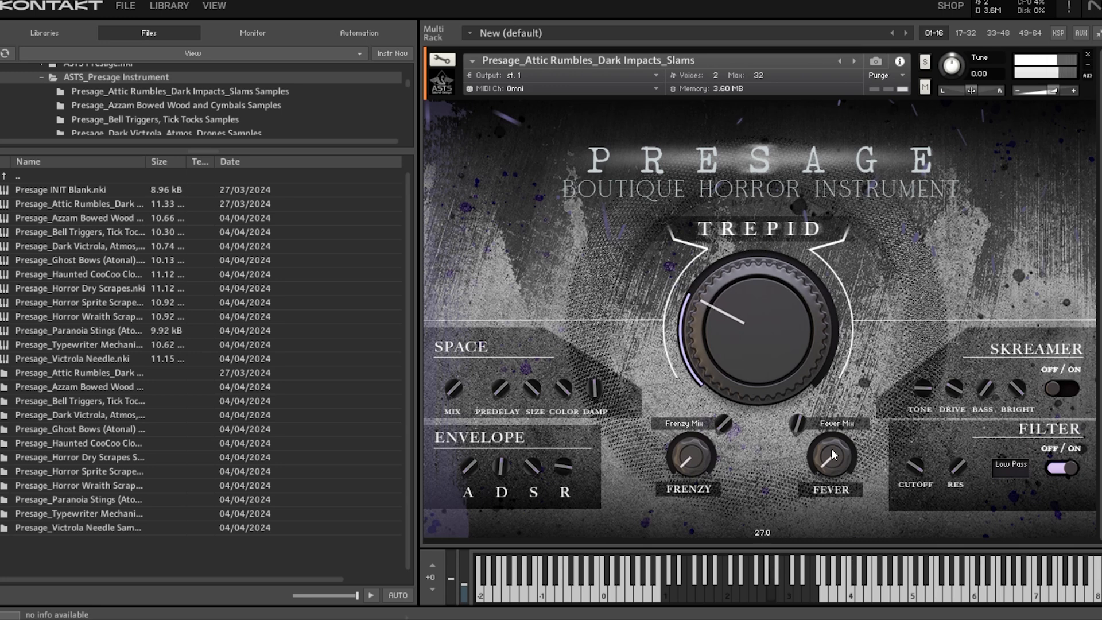
{"action": "left_click_drag", "start_coordinate": [831, 448], "coordinate": [844, 354]}
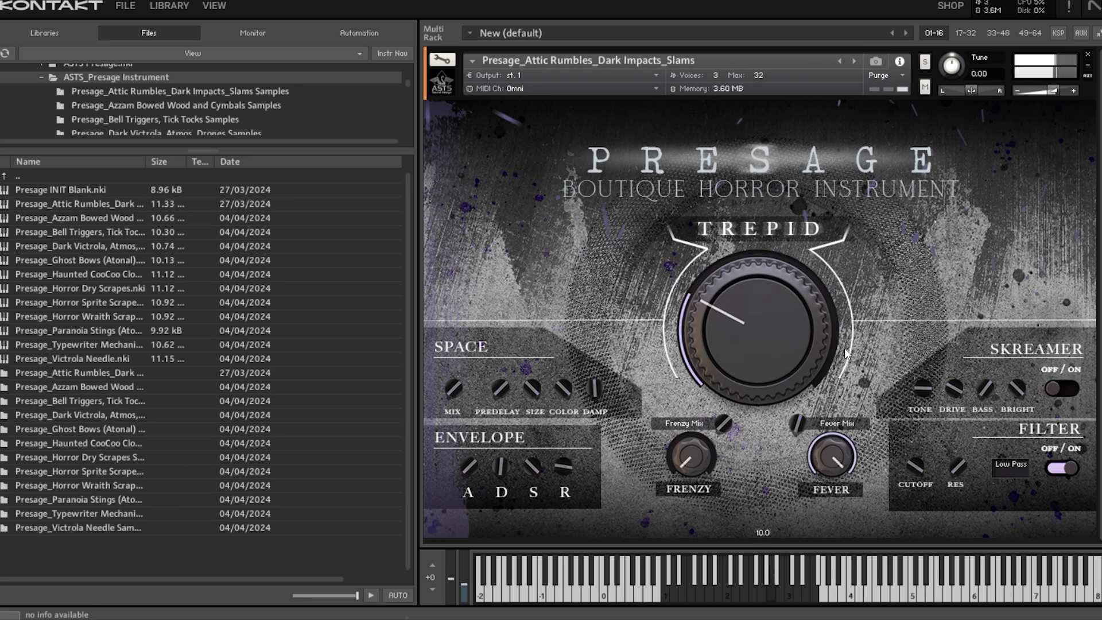
{"action": "left_click_drag", "start_coordinate": [764, 344], "coordinate": [749, 313]}
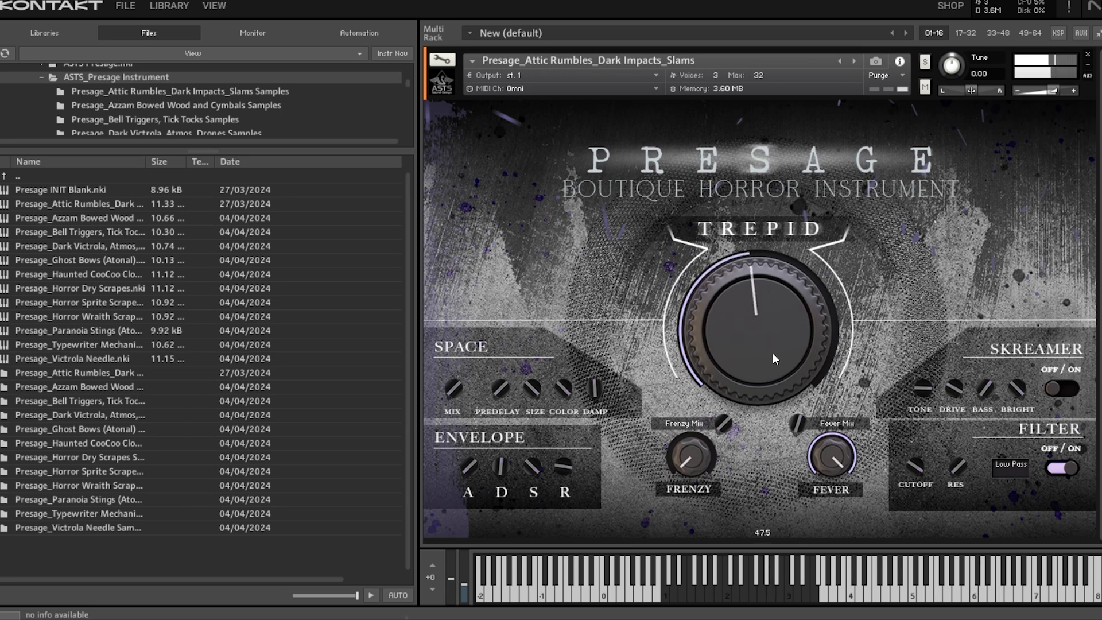
{"action": "left_click_drag", "start_coordinate": [831, 458], "coordinate": [889, 535]}
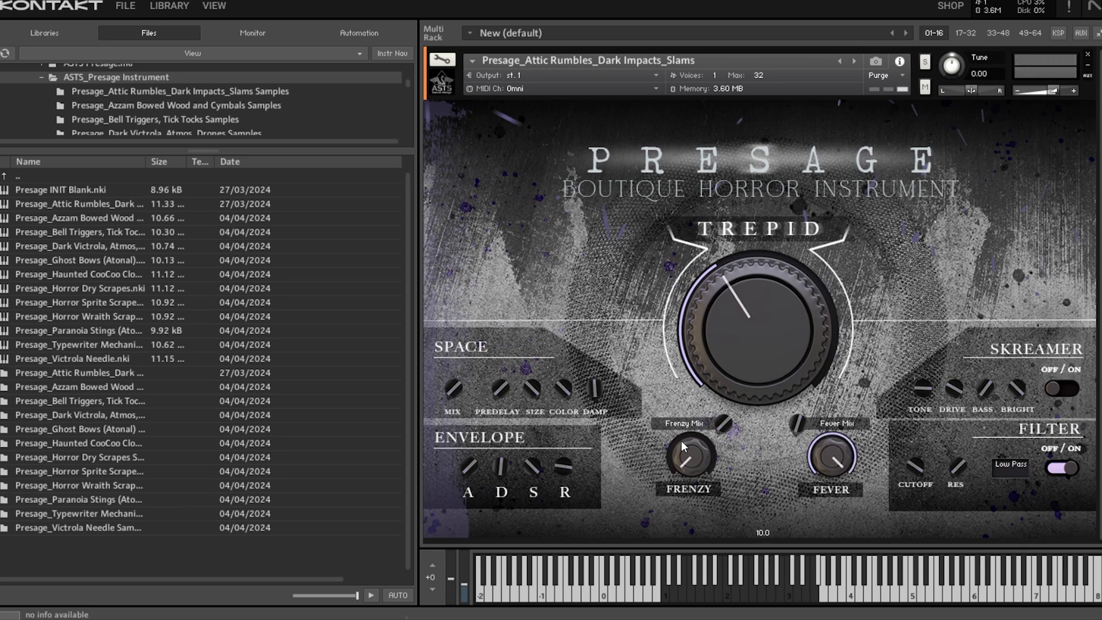
- Raise Frenzy to its 100.0 maximum and start learning MIDI CC automation for Frenzy Mix
{"action": "left_click_drag", "start_coordinate": [683, 445], "coordinate": [750, 286]}
{"action": "right_click", "coordinate": [723, 422]}
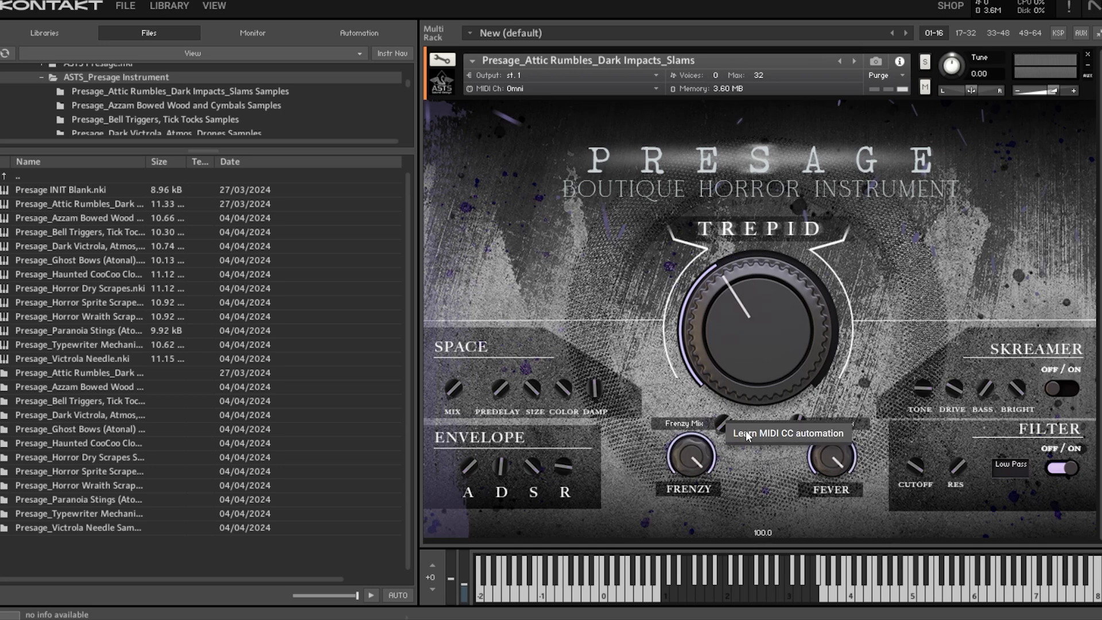
{"action": "left_click", "coordinate": [747, 435]}
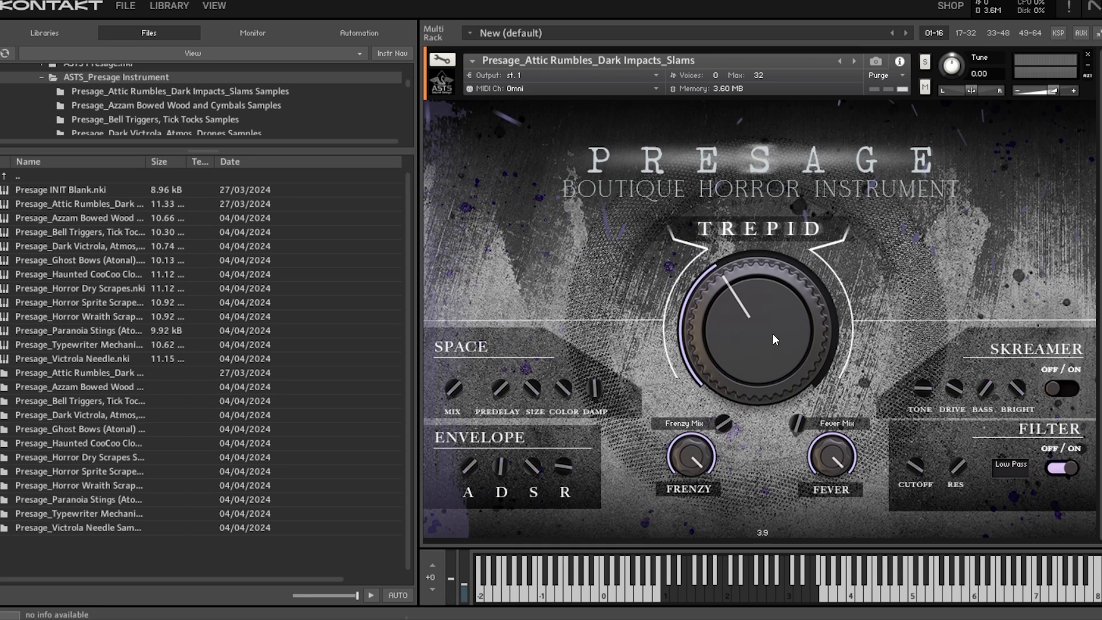
- Start learning MIDI CC automation for Fever Mix and turn Trepid to 14.2
{"action": "right_click", "coordinate": [798, 423]}
{"action": "left_click", "coordinate": [823, 440]}
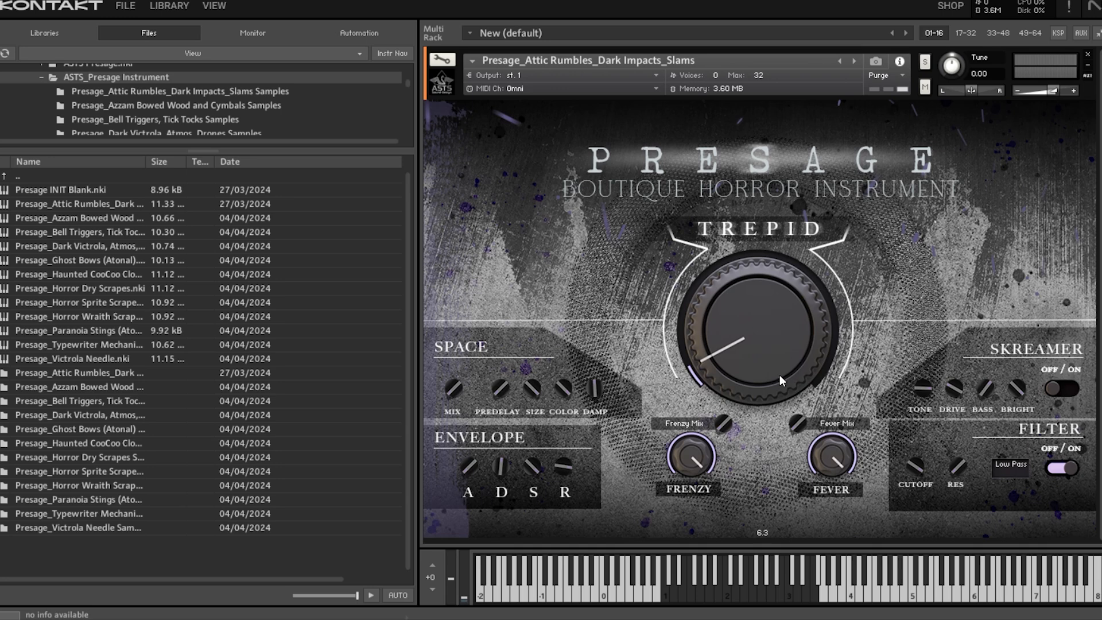
{"action": "left_click_drag", "start_coordinate": [778, 375], "coordinate": [683, 265]}
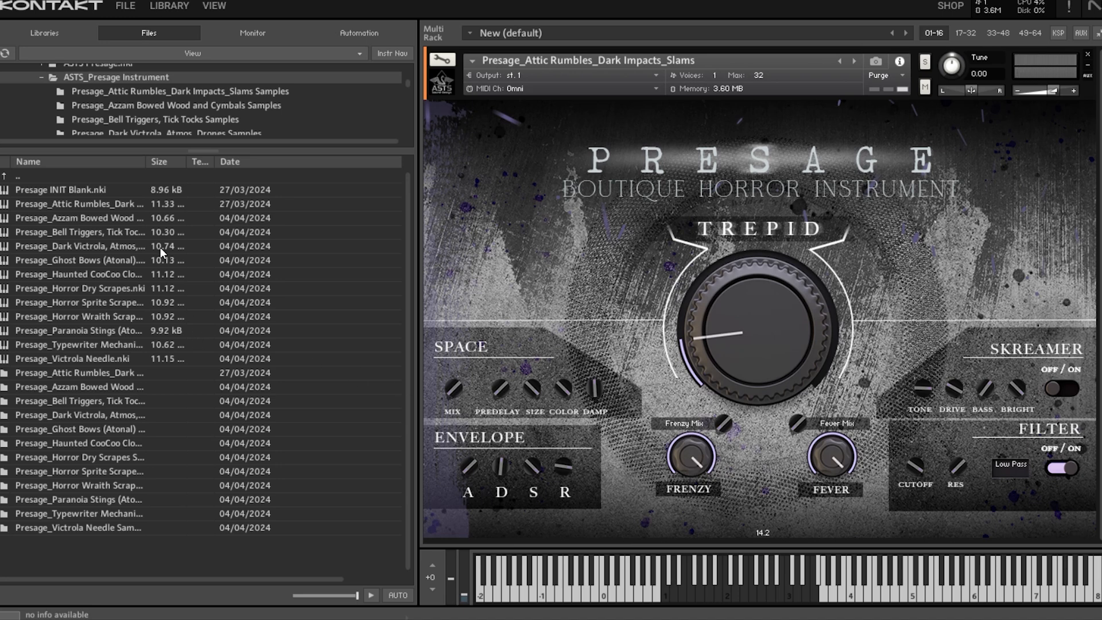
- Load the Presage_Azzam Bowed Wood and Cymbals instrument in place of the current one
{"action": "left_click_drag", "start_coordinate": [111, 219], "coordinate": [537, 235]}
{"action": "left_click_drag", "start_coordinate": [607, 237], "coordinate": [607, 236]}
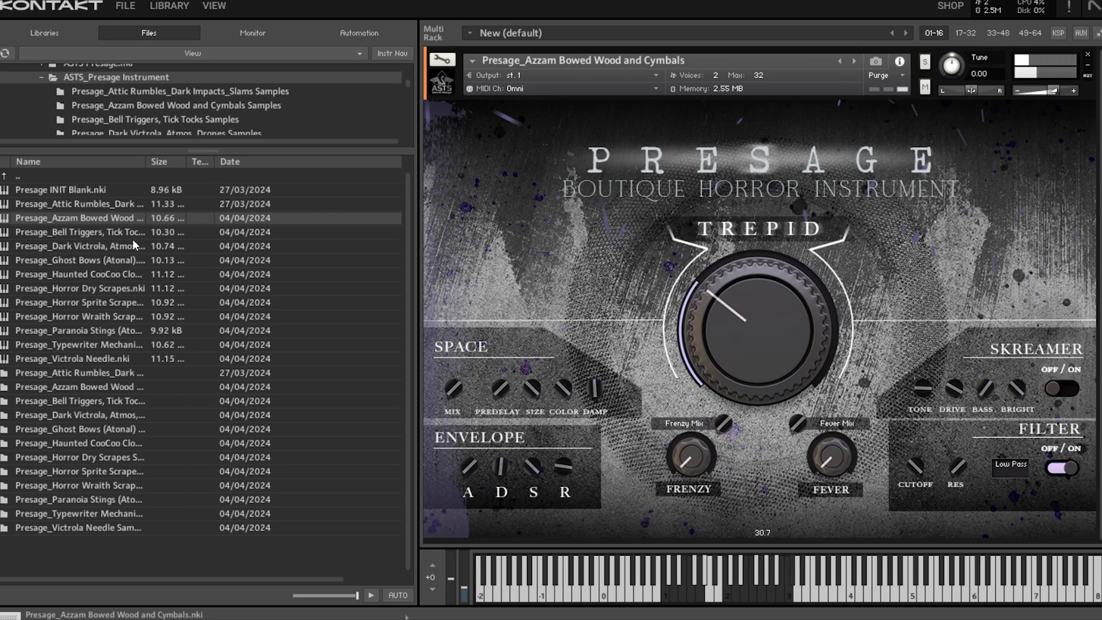
- Load the Presage_Bell Triggers, Tick Tocks instrument and set its master volume to -1.9
{"action": "double_click", "coordinate": [102, 231]}
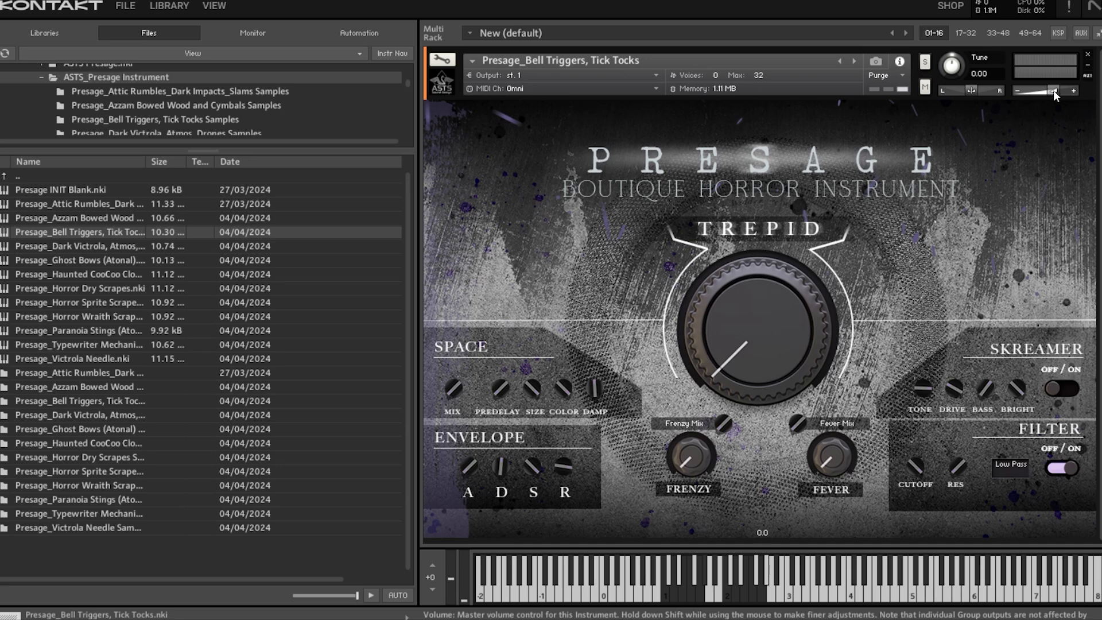
{"action": "left_click_drag", "start_coordinate": [1053, 91], "coordinate": [1052, 90]}
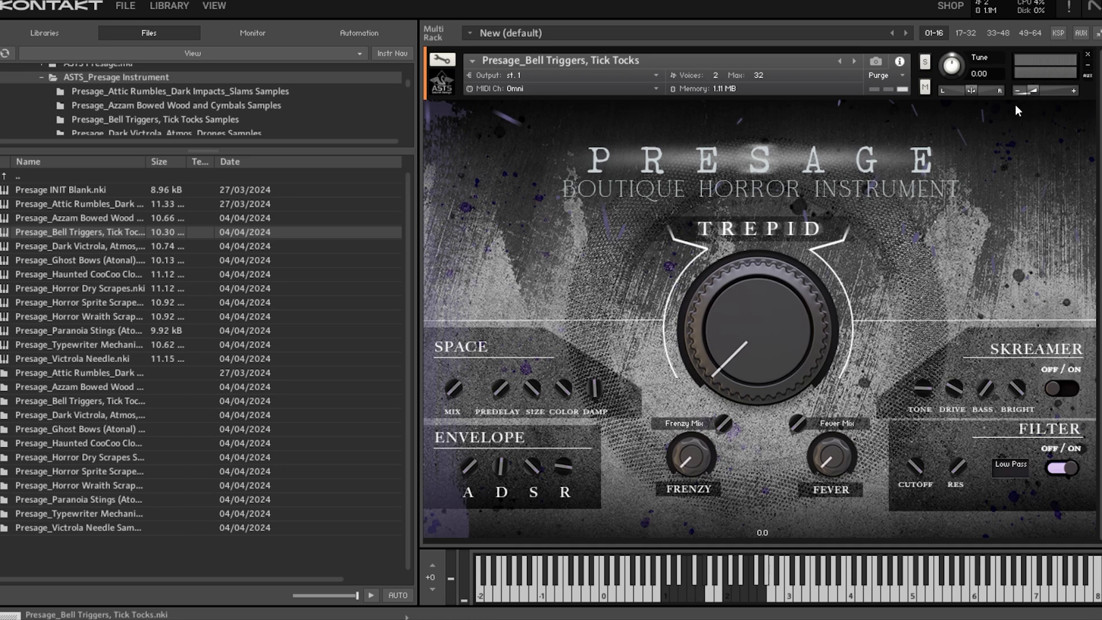
{"action": "left_click_drag", "start_coordinate": [1031, 91], "coordinate": [1048, 97]}
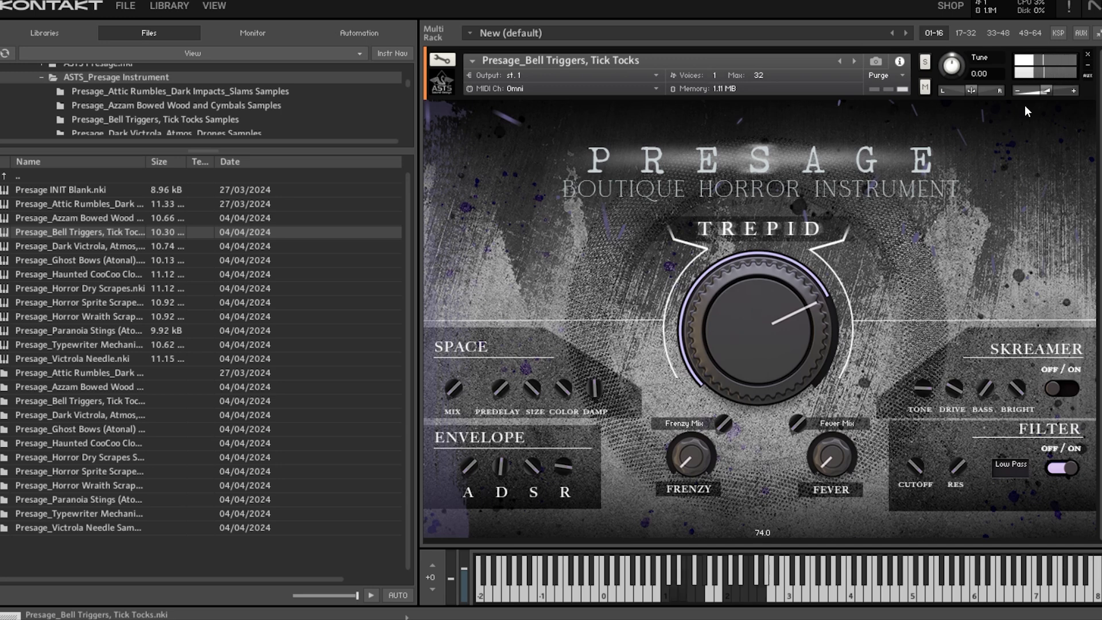
{"action": "left_click_drag", "start_coordinate": [1047, 91], "coordinate": [1051, 90]}
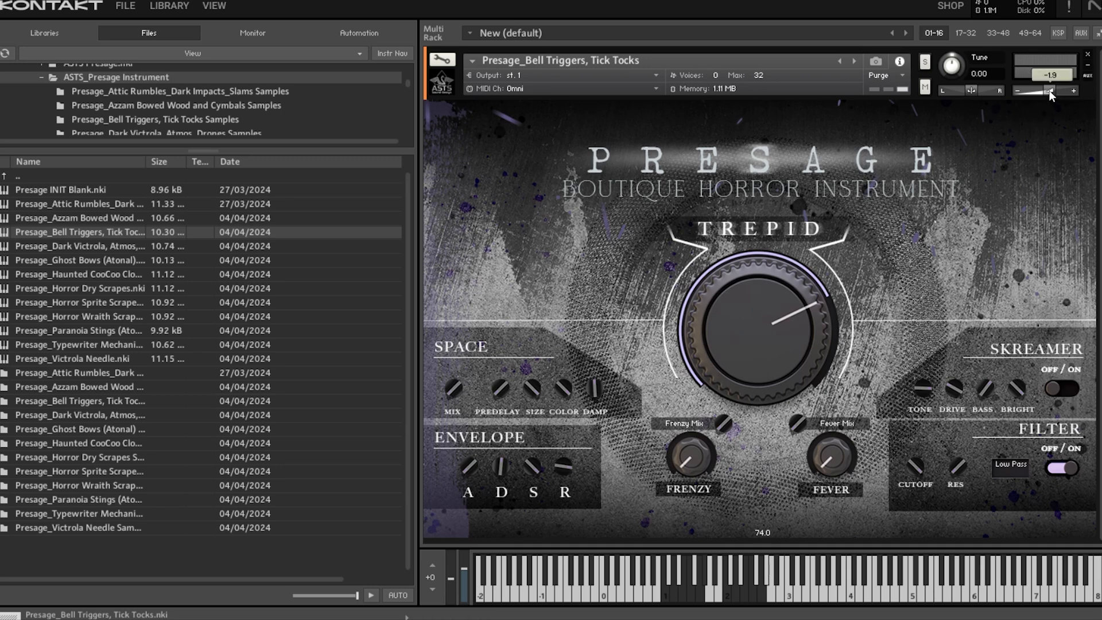
- Load and audition Presage_Dark Victrola, Atmos, Drones, Presage_Ghost Bows (Atonal) and Presage_Haunted CooCoo Clock one after another
{"action": "double_click", "coordinate": [103, 247]}
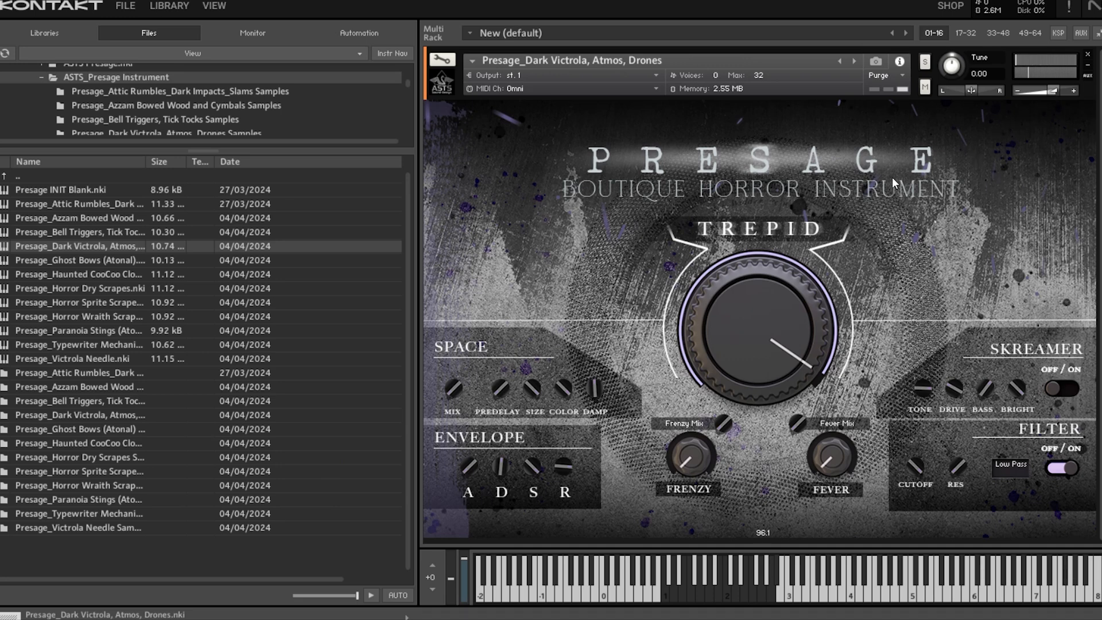
{"action": "double_click", "coordinate": [61, 262]}
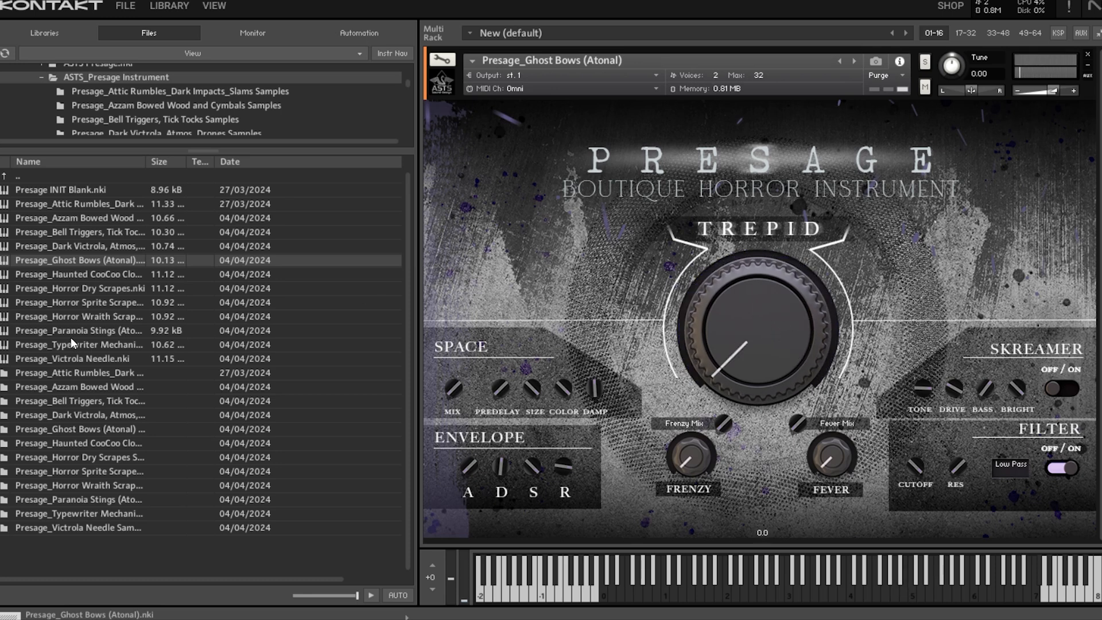
{"action": "double_click", "coordinate": [72, 274]}
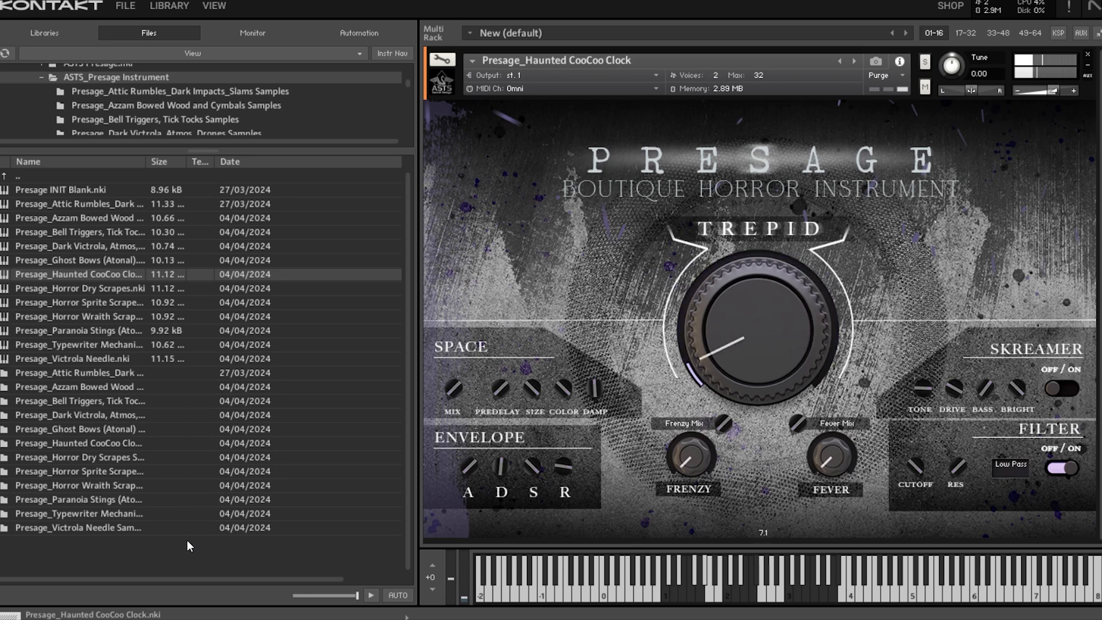
- Load and audition the Presage Horror Dry Scrapes, Horror Sprite Scrapes and Horror Wraith Scrapes instruments in turn
{"action": "double_click", "coordinate": [46, 287]}
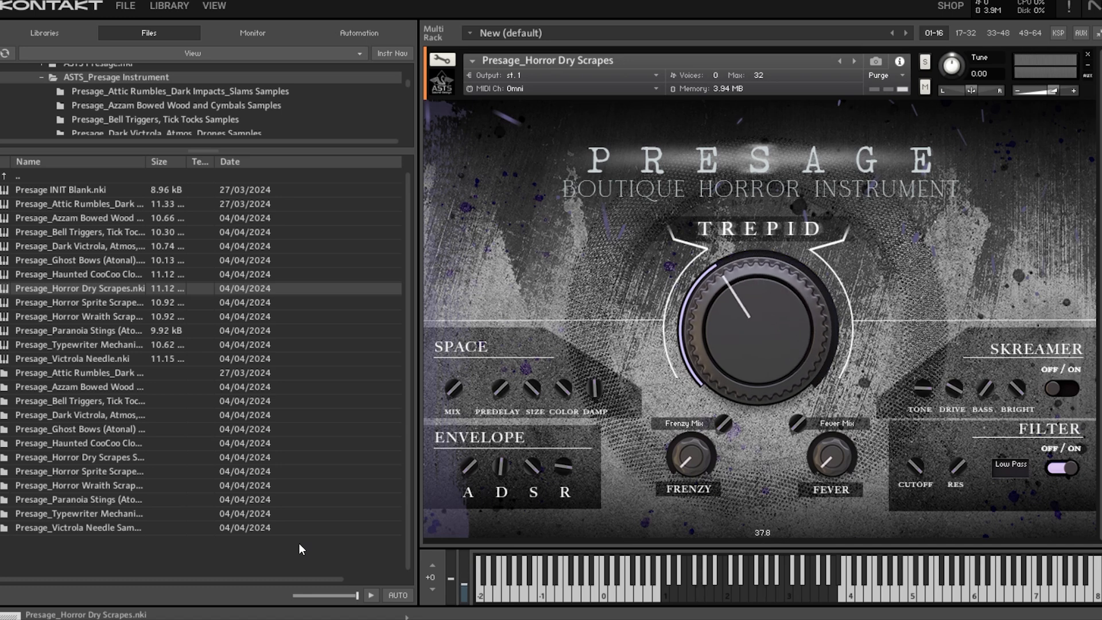
{"action": "double_click", "coordinate": [87, 298]}
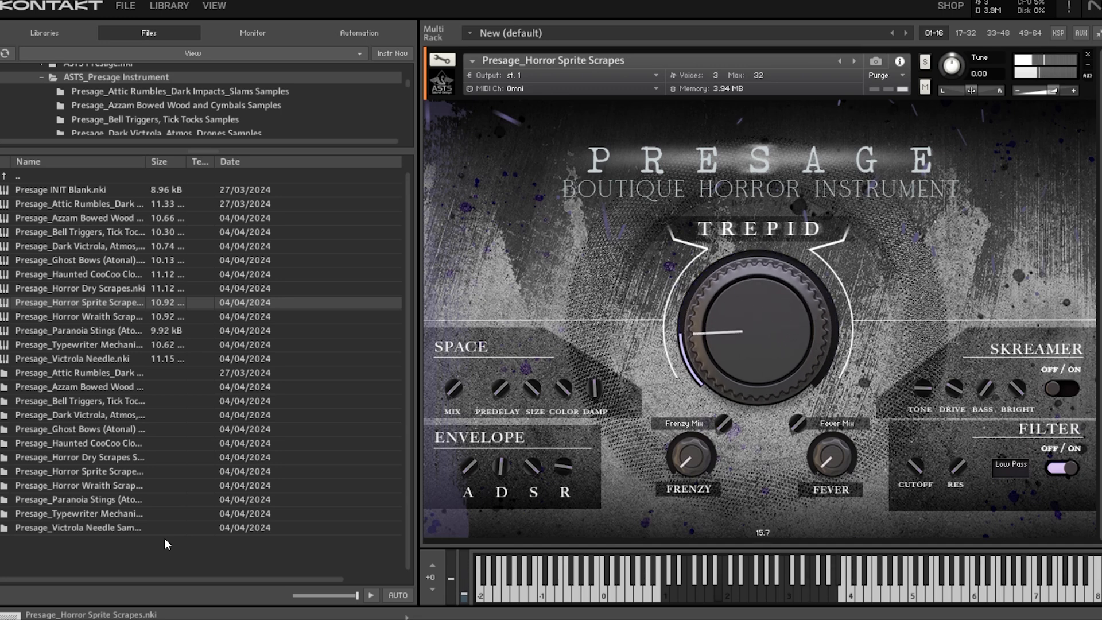
{"action": "double_click", "coordinate": [110, 320]}
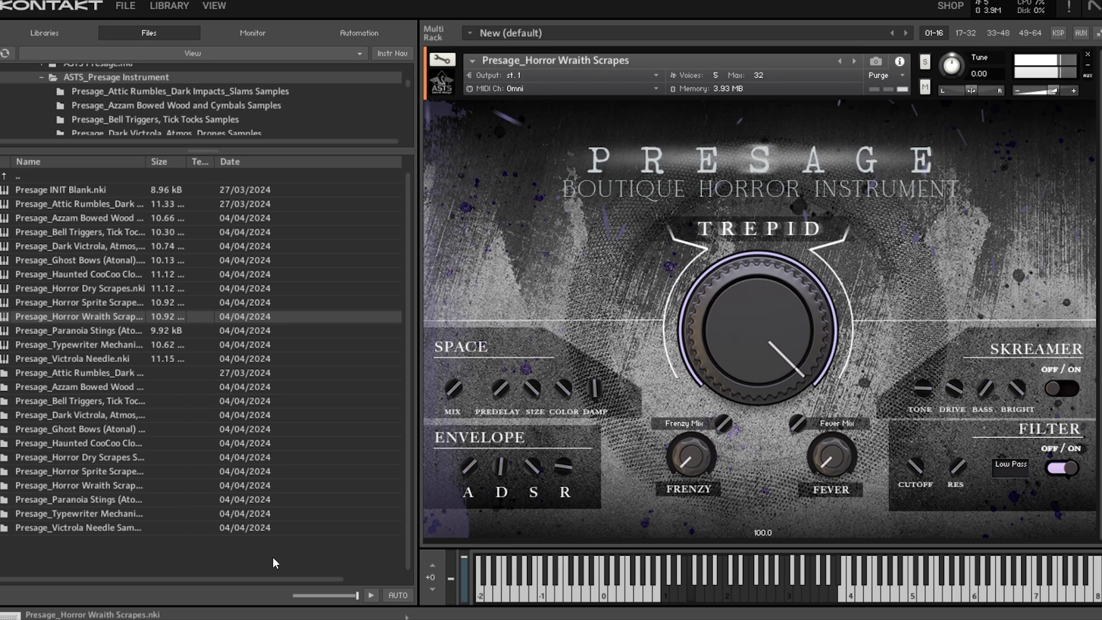
- Load and audition Presage_Paranoia Stings (Atonal), Presage_Typewriter Mechanics and Presage_Victrola Needle in turn
{"action": "double_click", "coordinate": [100, 328]}
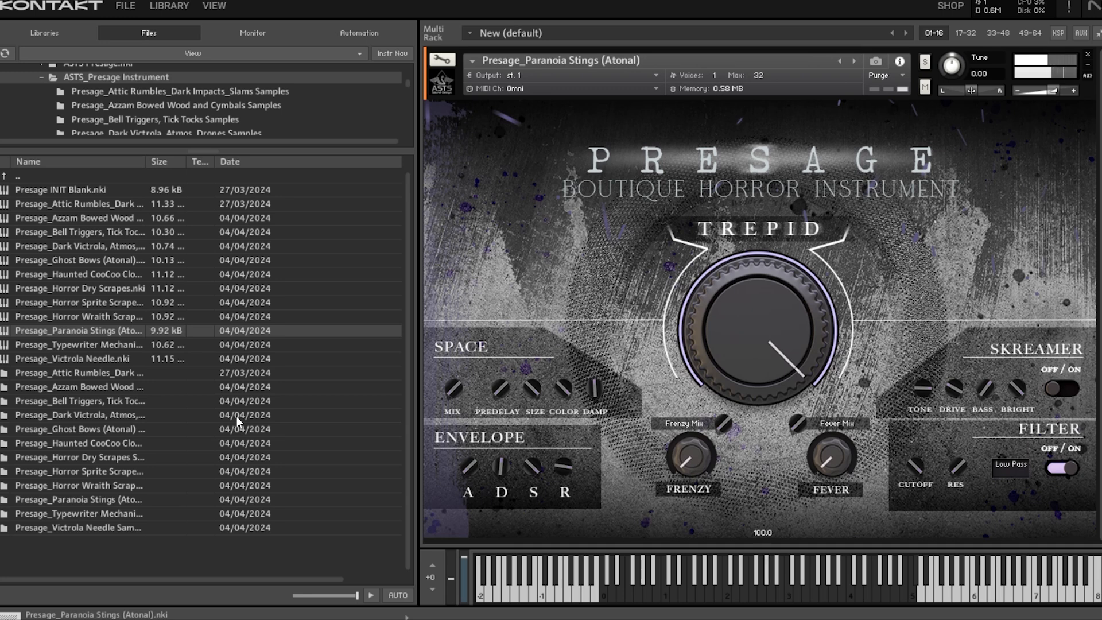
{"action": "left_click", "coordinate": [129, 346]}
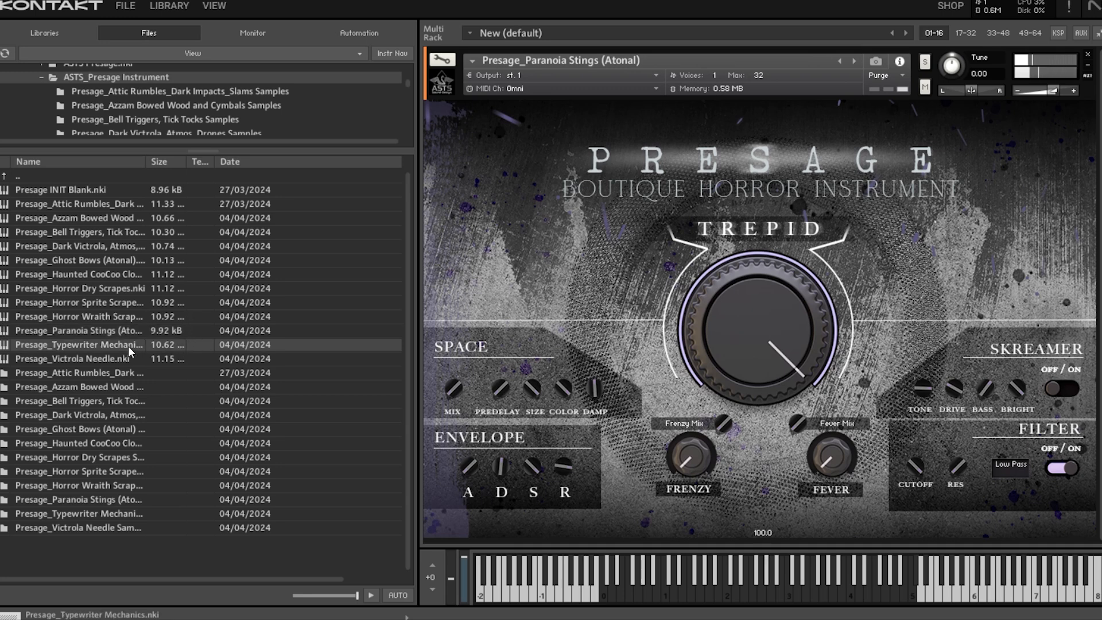
{"action": "left_click_drag", "start_coordinate": [593, 301], "coordinate": [592, 302]}
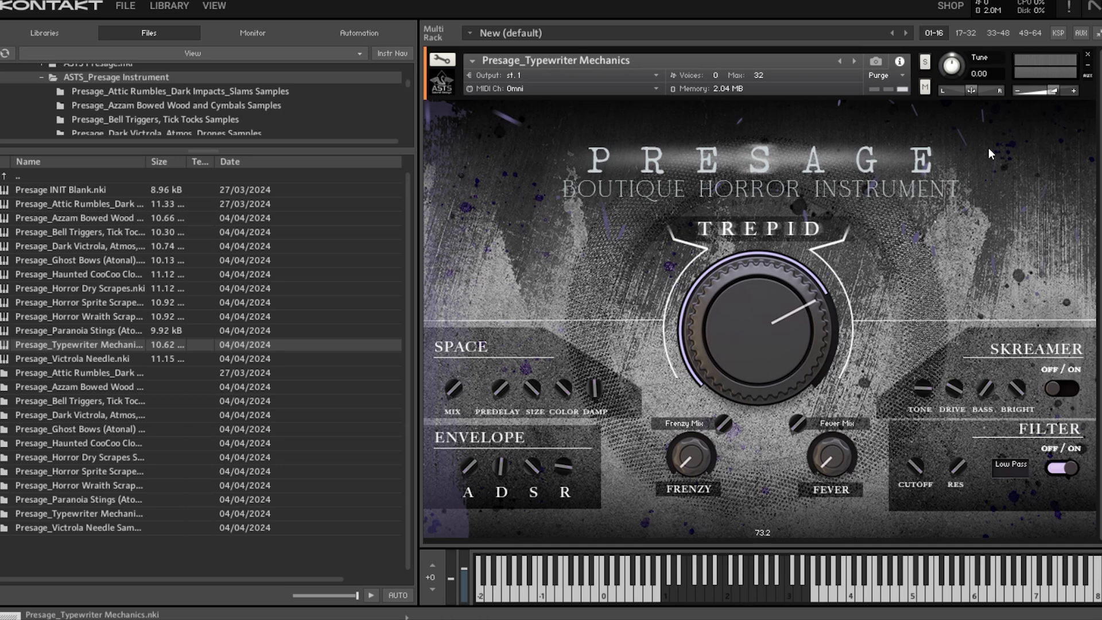
{"action": "double_click", "coordinate": [106, 360]}
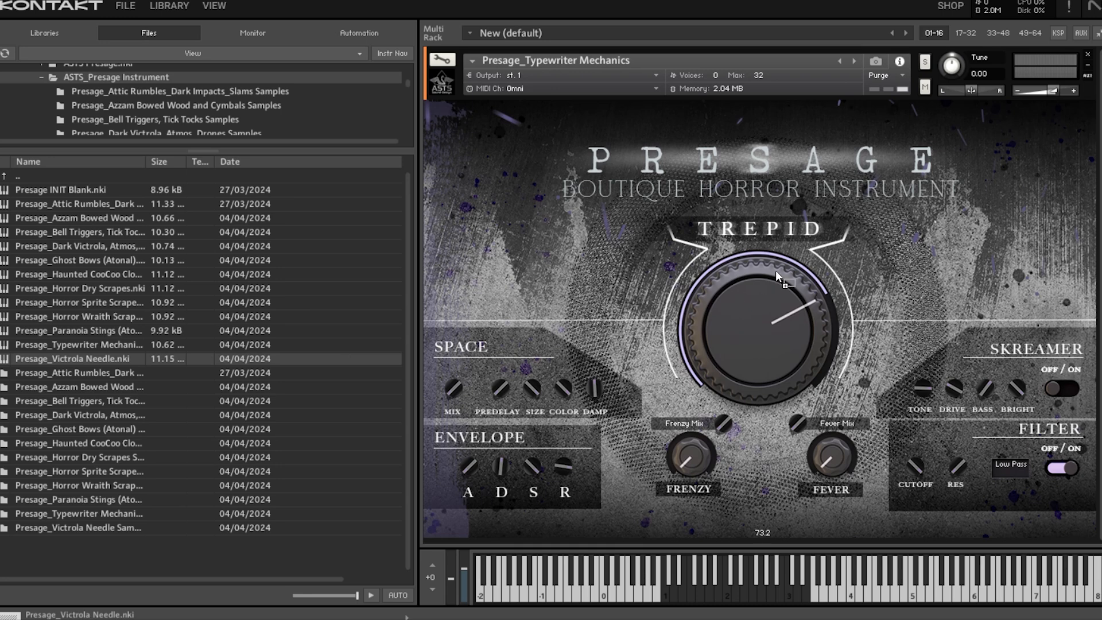
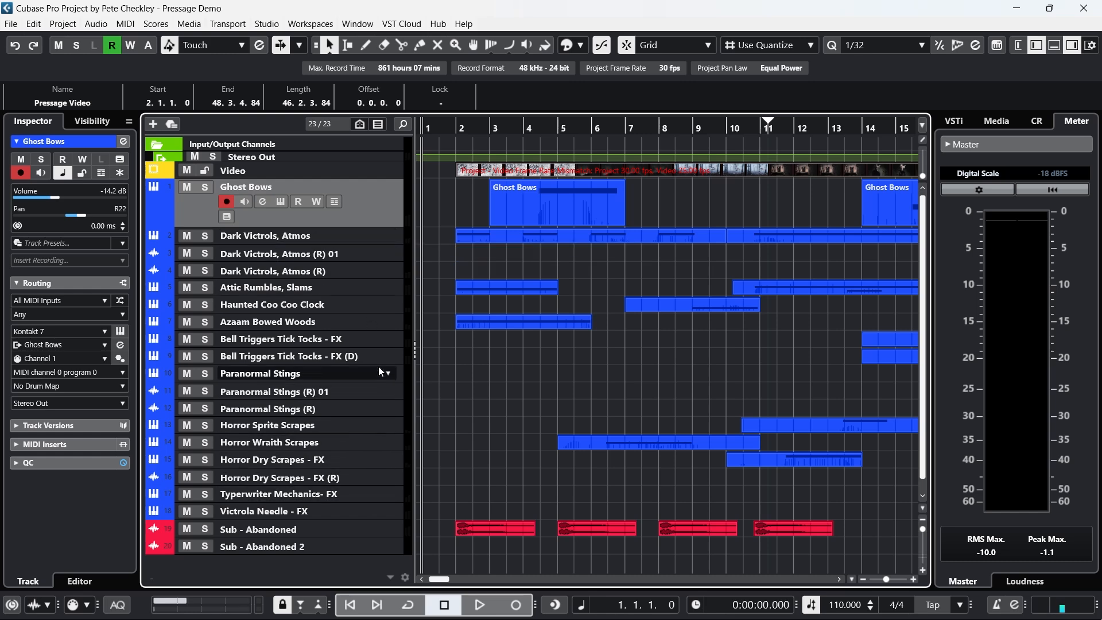
- In the Cubase demo project, view the Ghost Bows track's Kontakt instrument and close its window
{"action": "left_click", "coordinate": [281, 200]}
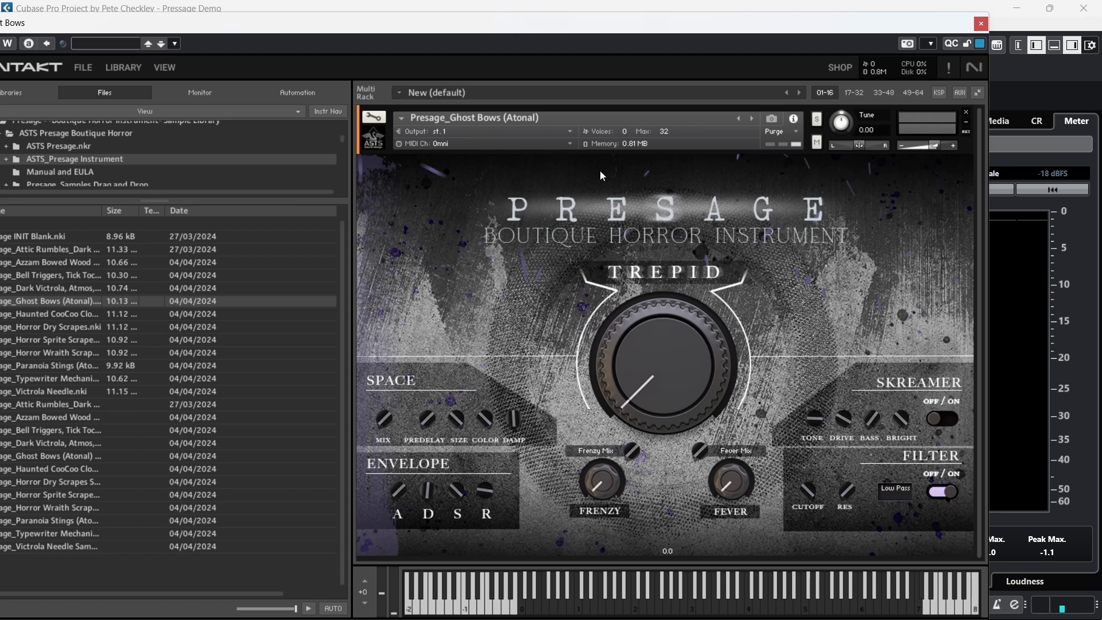
{"action": "left_click", "coordinate": [981, 24]}
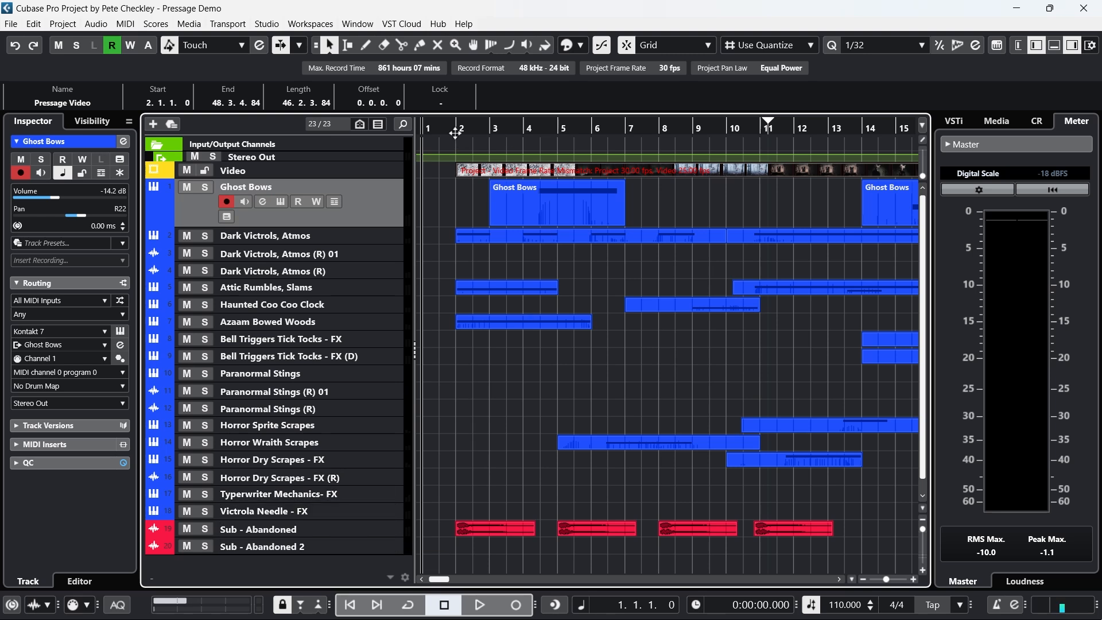
- Place the playback cursor at 1.2.4.0, just before bar 2, and open the Video Player for the video track
{"action": "left_click", "coordinate": [456, 154]}
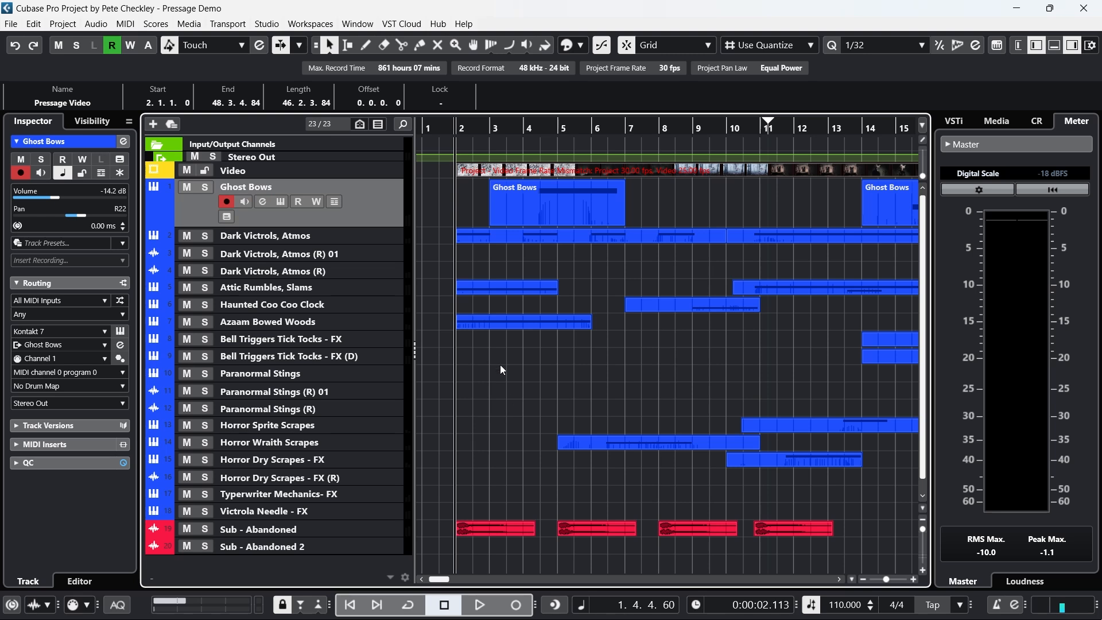
{"action": "left_click", "coordinate": [436, 131]}
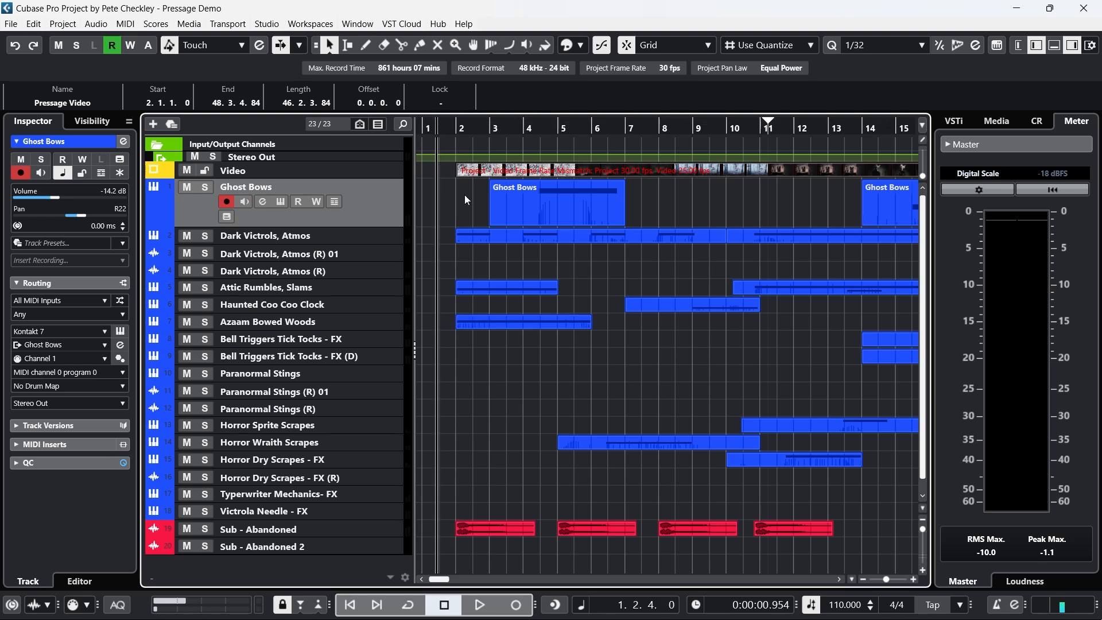
{"action": "left_click", "coordinate": [480, 244]}
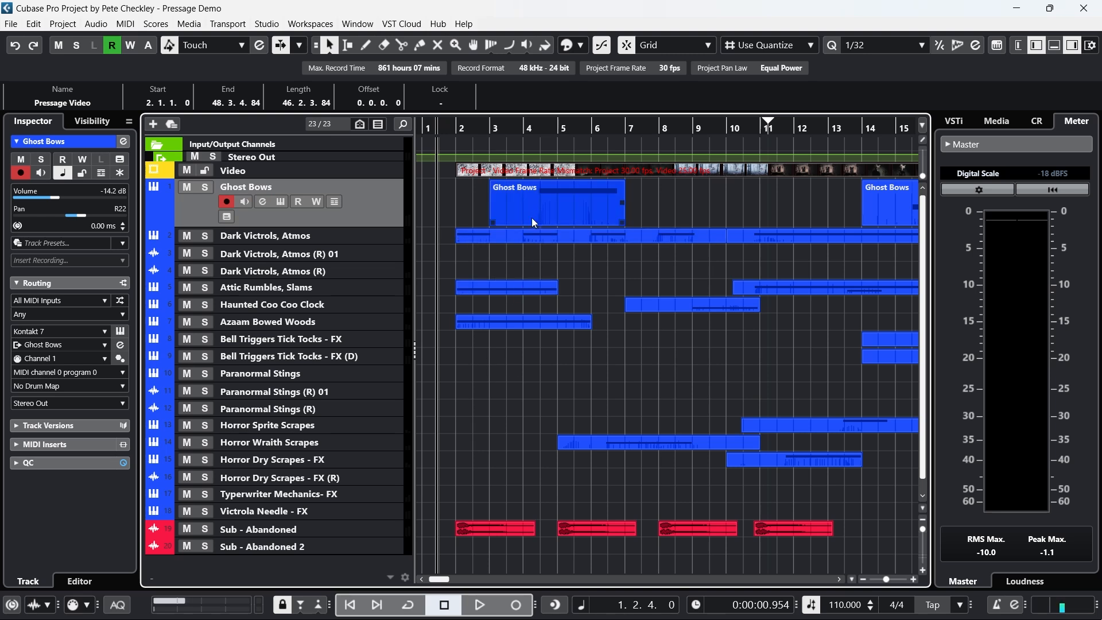
{"action": "double_click", "coordinate": [520, 172]}
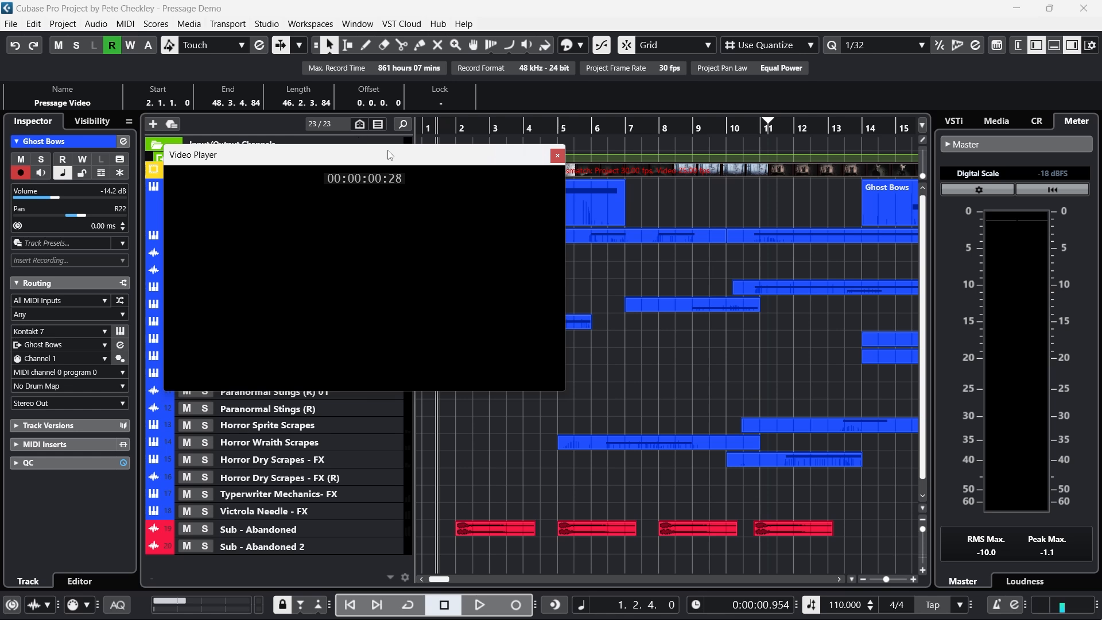
- Move the Video Player window aside to uncover the timeline, and play the score with the video through to about bar 11
{"action": "left_click_drag", "start_coordinate": [355, 154], "coordinate": [216, 84]}
{"action": "left_click", "coordinate": [457, 567]}
{"action": "key", "text": "space"}
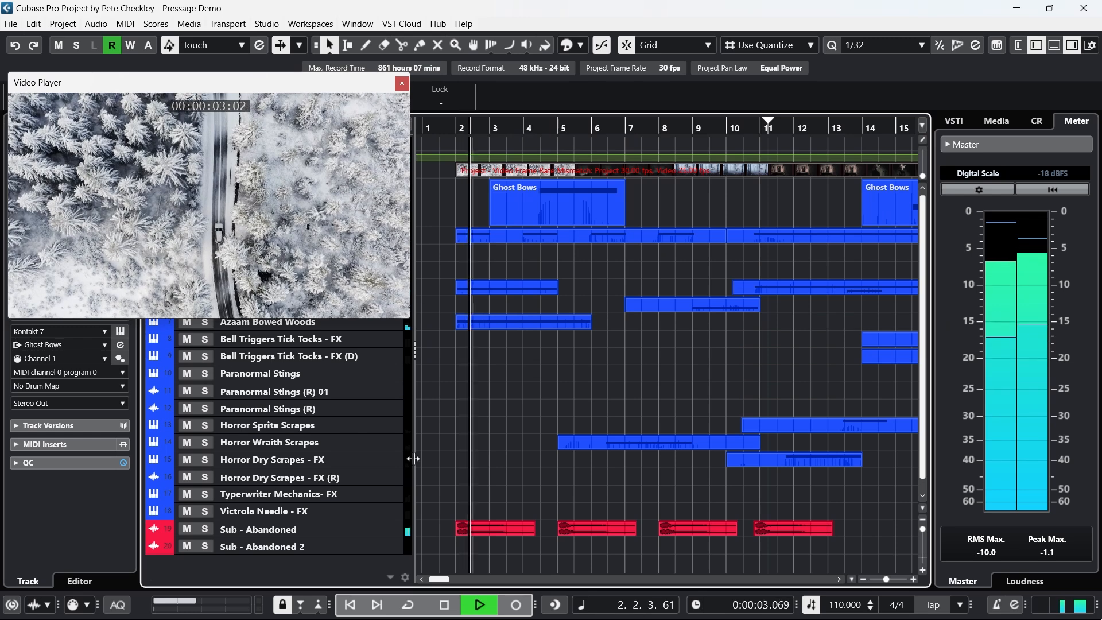
{"action": "left_click_drag", "start_coordinate": [179, 87], "coordinate": [193, 78]}
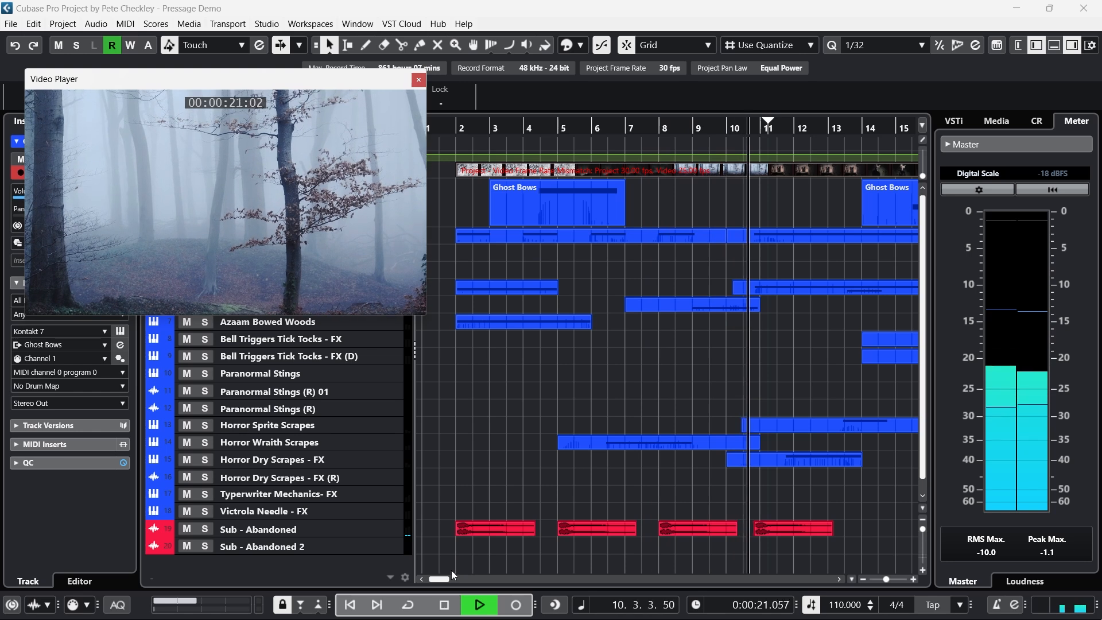
{"action": "left_click", "coordinate": [444, 604]}
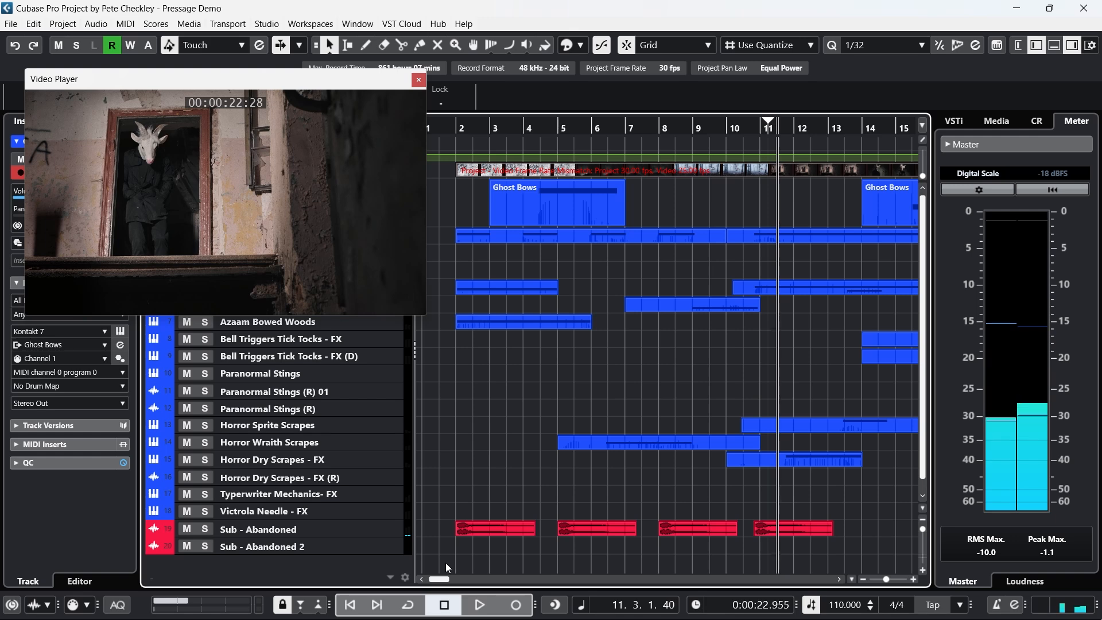
- Move the playback cursor to 4.4.2.0, reposition it at 7.3.4.60, and play the forest scene until about 9.4.1
{"action": "left_click", "coordinate": [538, 126]}
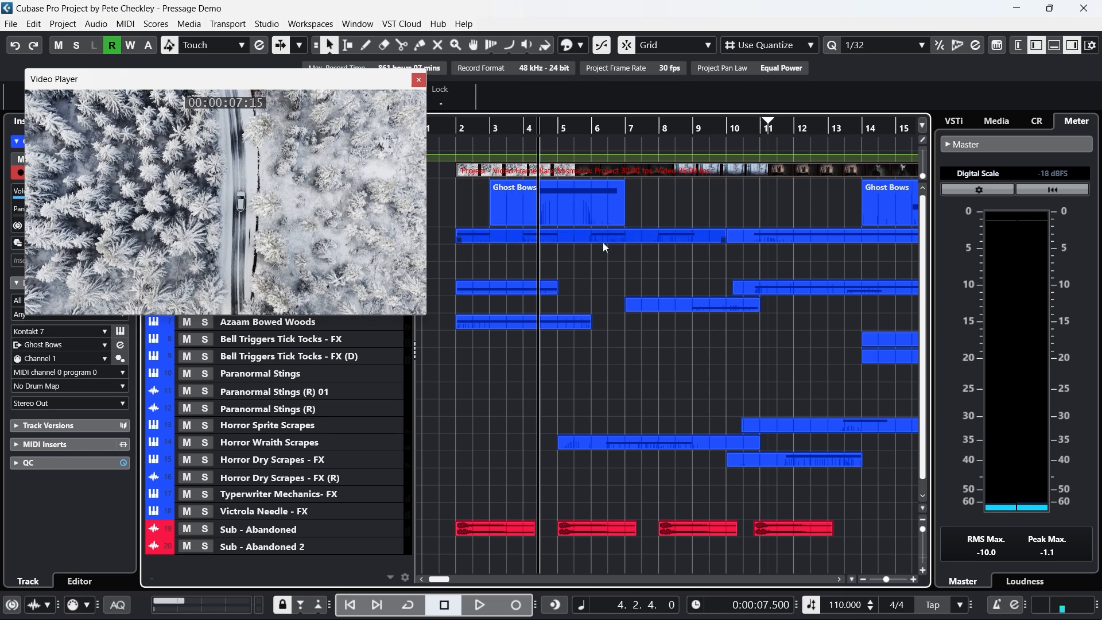
{"action": "left_click", "coordinate": [661, 129]}
{"action": "left_click_drag", "start_coordinate": [666, 130], "coordinate": [655, 192]}
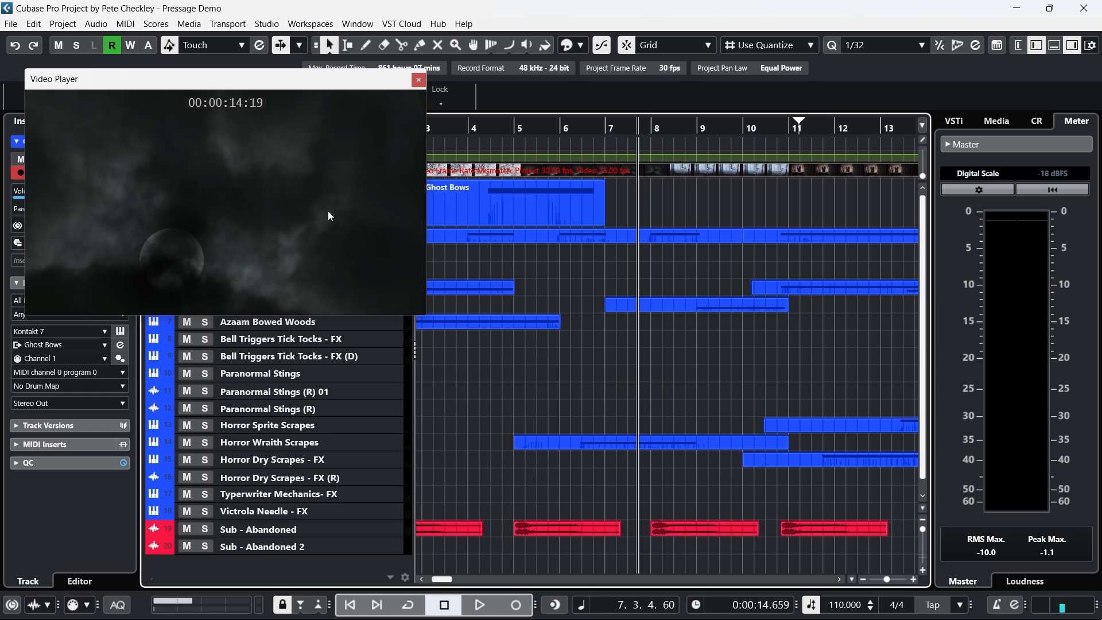
{"action": "left_click", "coordinate": [479, 604]}
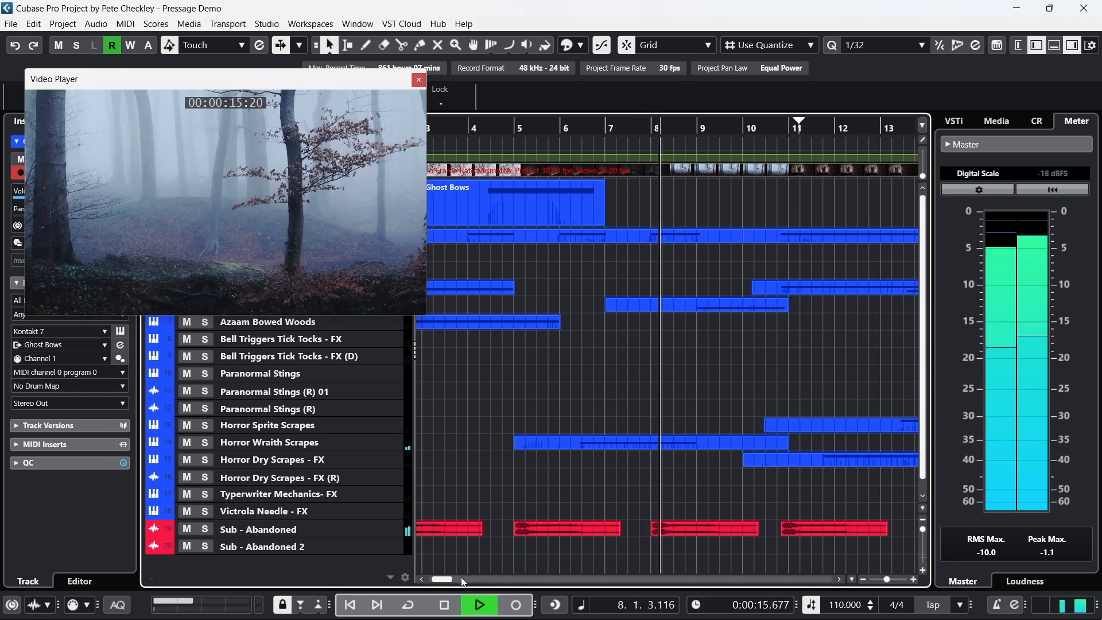
{"action": "left_click", "coordinate": [445, 604]}
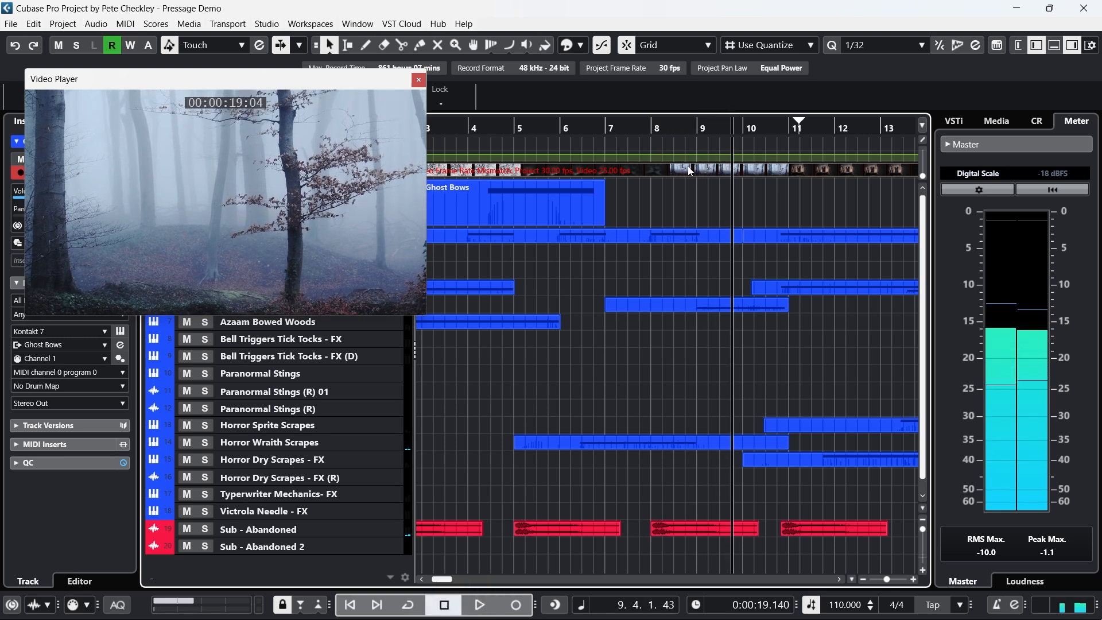
- Return the cursor to 8.4.2.60 and play to about 11.3.3, resuming playback from there until bar 15
{"action": "left_click", "coordinate": [688, 128]}
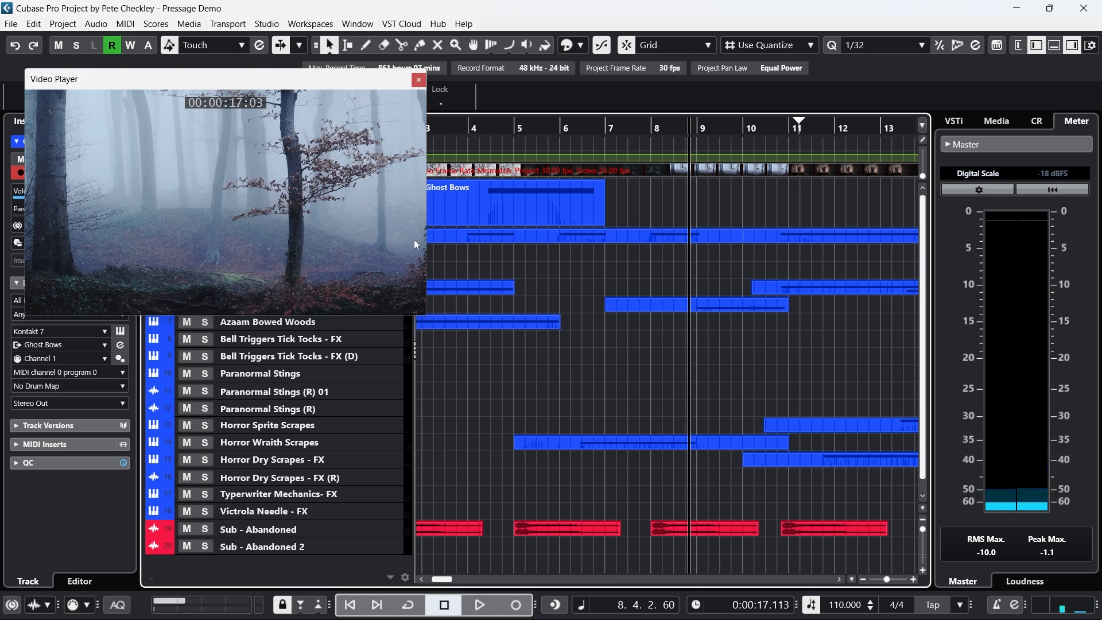
{"action": "left_click", "coordinate": [478, 602]}
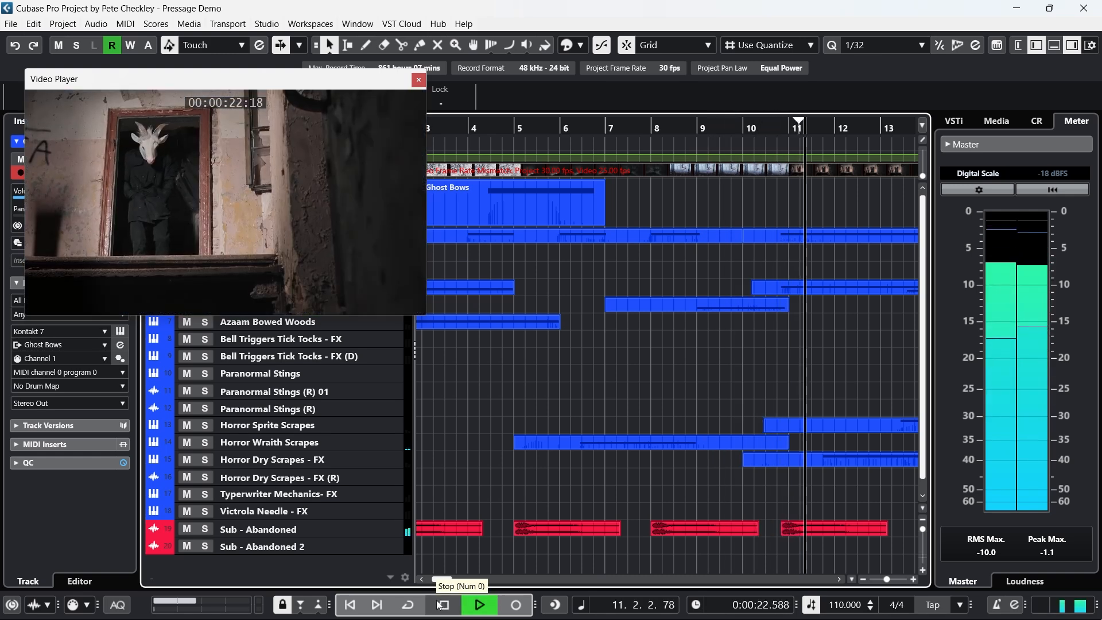
{"action": "left_click", "coordinate": [442, 604]}
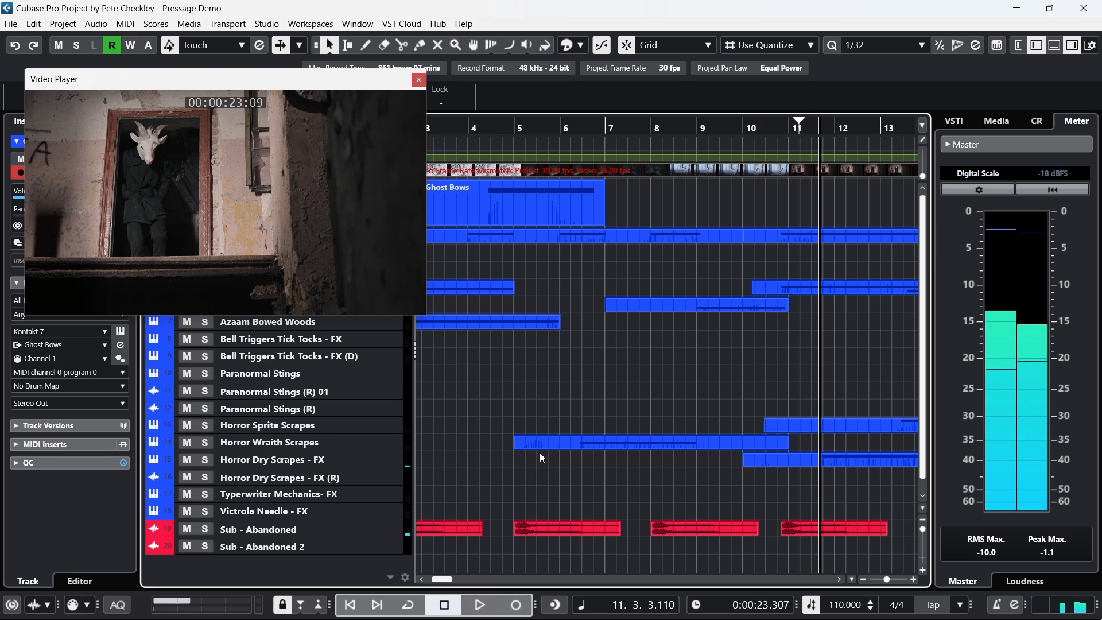
{"action": "left_click", "coordinate": [477, 604]}
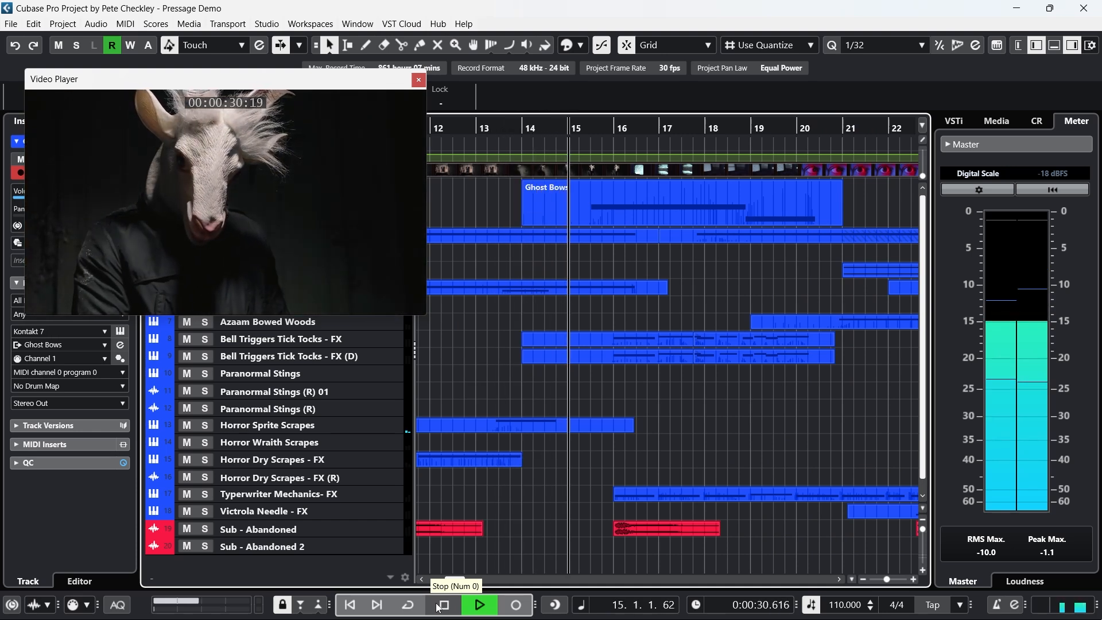
{"action": "left_click", "coordinate": [438, 607]}
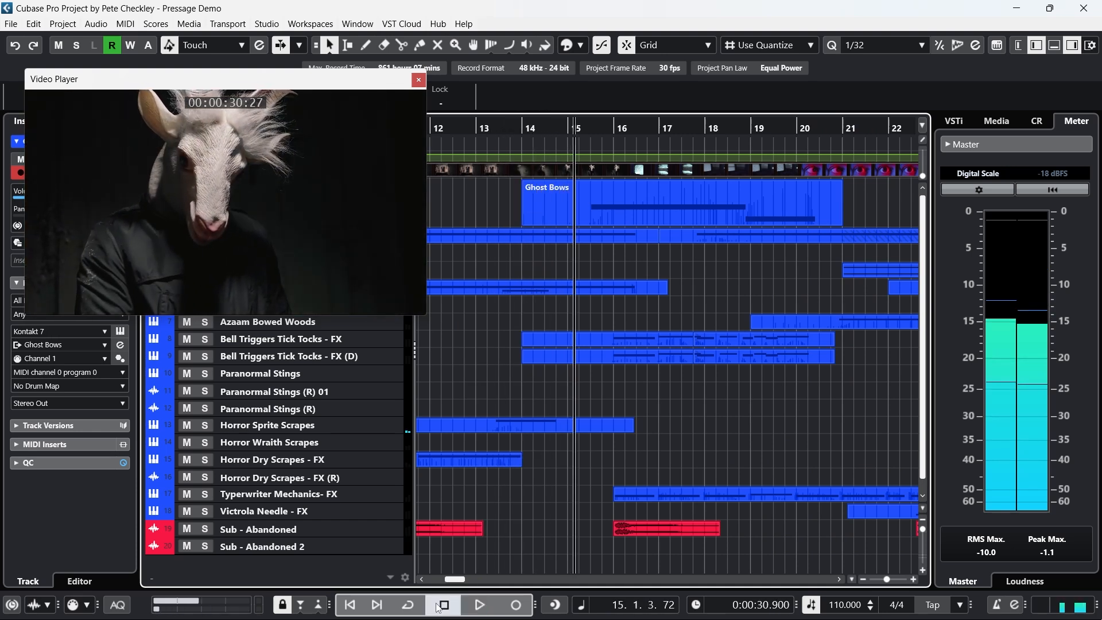
- View the paused video full screen, restore it to its window, and close the Video Player
{"action": "double_click", "coordinate": [294, 205]}
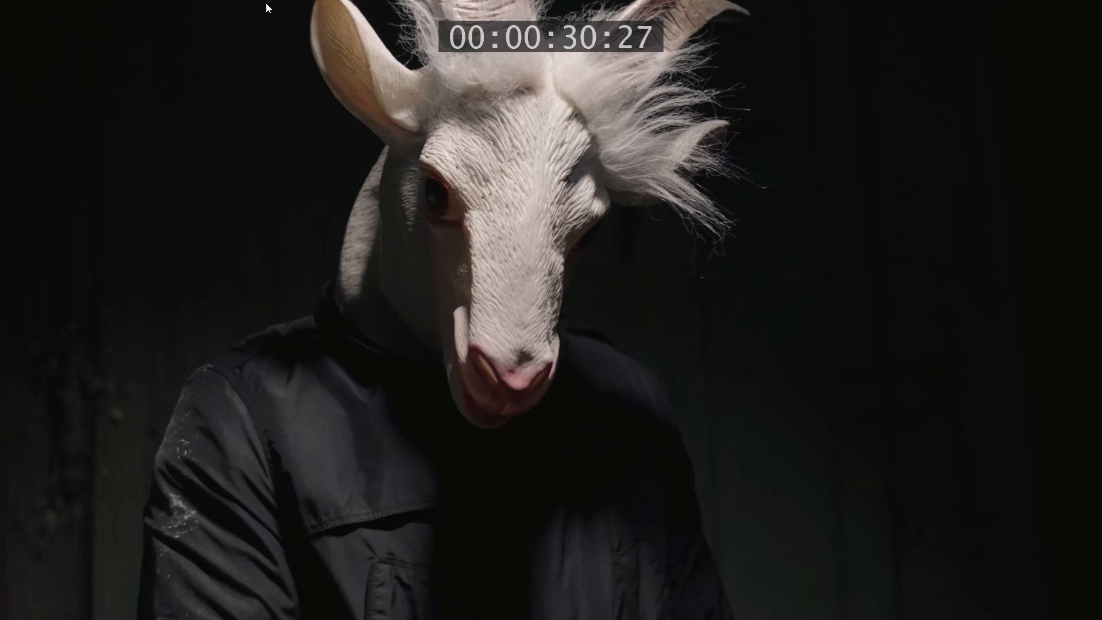
{"action": "double_click", "coordinate": [768, 313]}
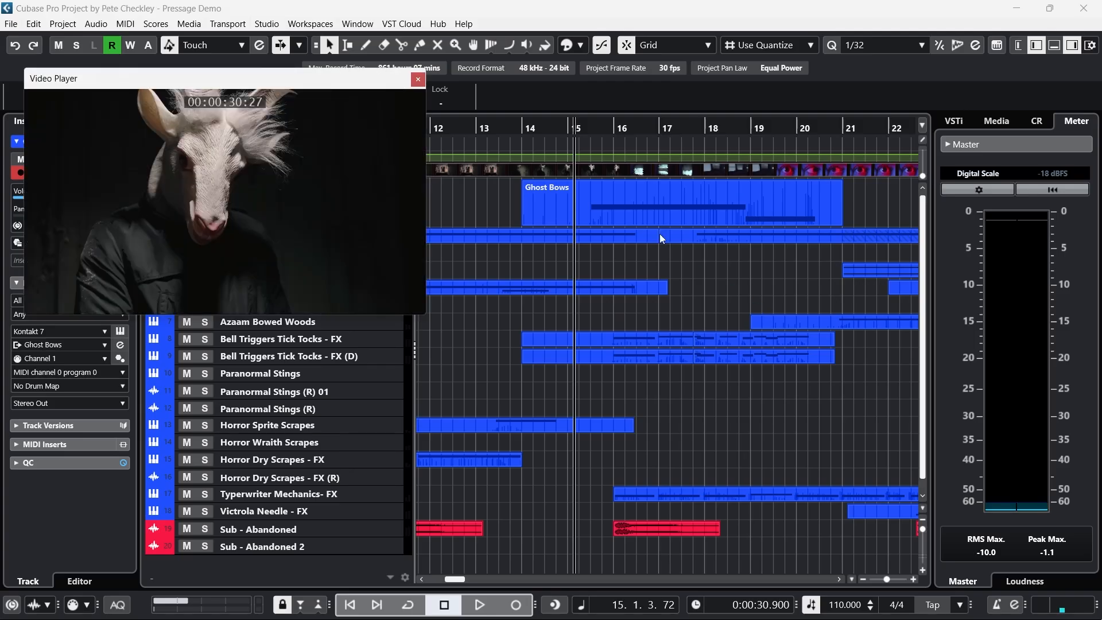
{"action": "left_click", "coordinate": [419, 79]}
- Set the cursor to 10.2.4.60, reopen the Video Player from the video track, and play until about 16.2.1
{"action": "left_click", "coordinate": [453, 127]}
{"action": "left_click_drag", "start_coordinate": [454, 128], "coordinate": [422, 129]}
{"action": "left_click", "coordinate": [543, 293]}
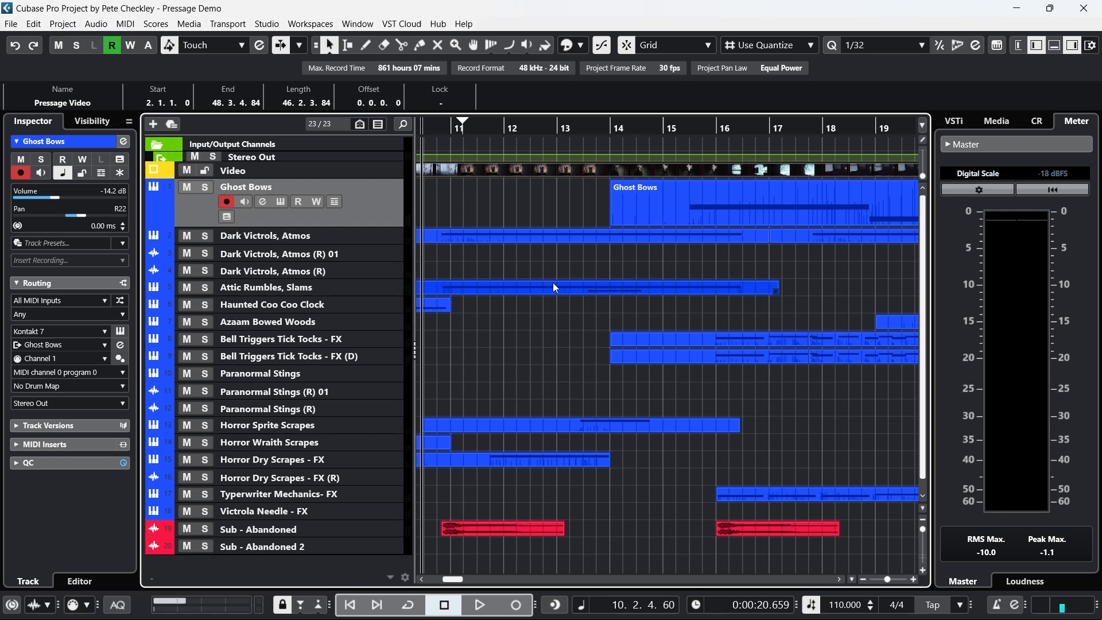
{"action": "double_click", "coordinate": [497, 170]}
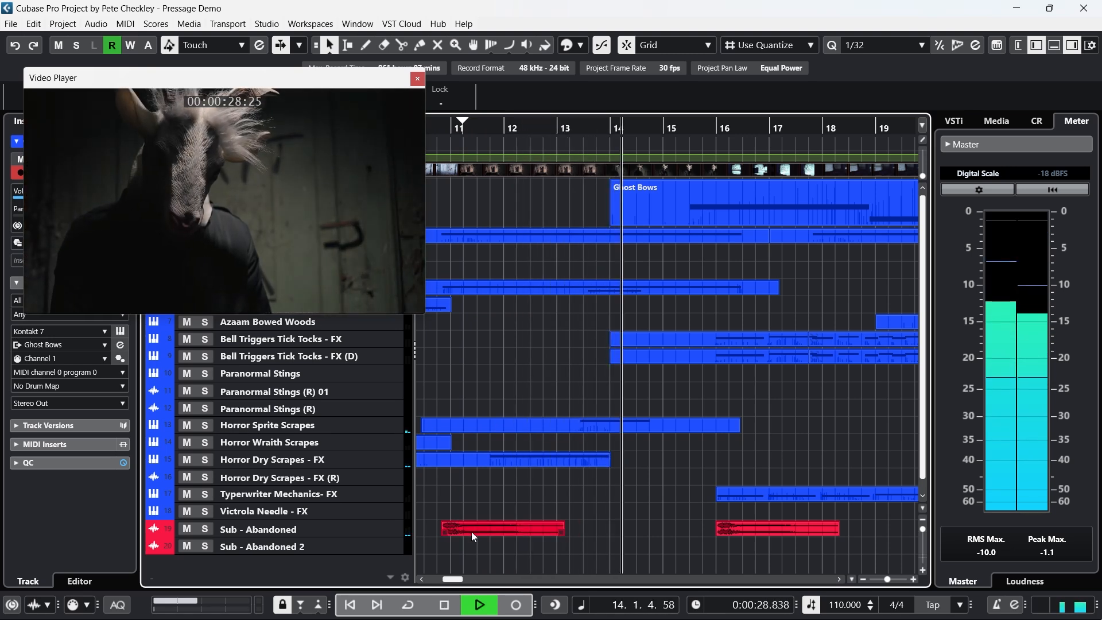
{"action": "left_click", "coordinate": [444, 604]}
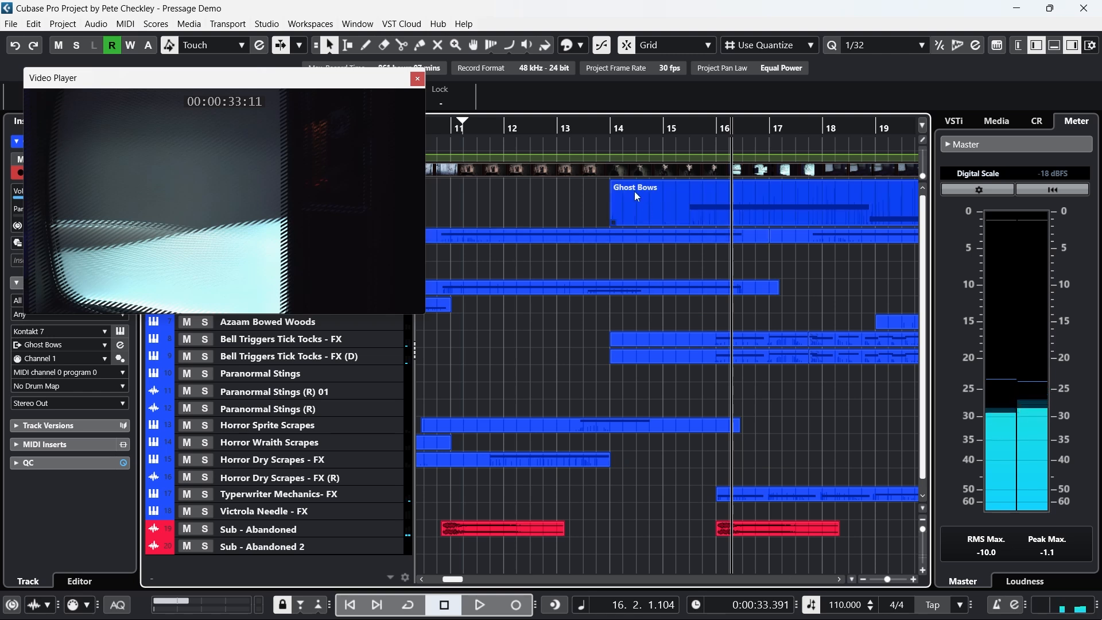
- Place the cursor at 15.1.2.0 and solo the Typerwriter Mechanics- FX, Bell Triggers Tick Tocks - FX and Bell Triggers Tick Tocks - FX (D) tracks
{"action": "left_click", "coordinate": [665, 128]}
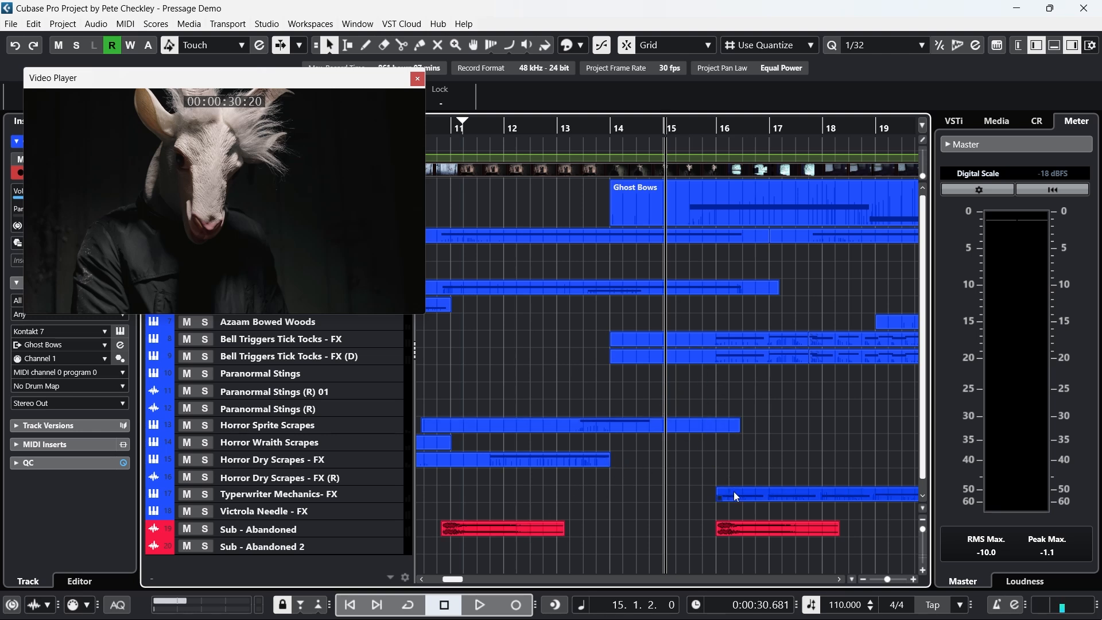
{"action": "left_click", "coordinate": [204, 494]}
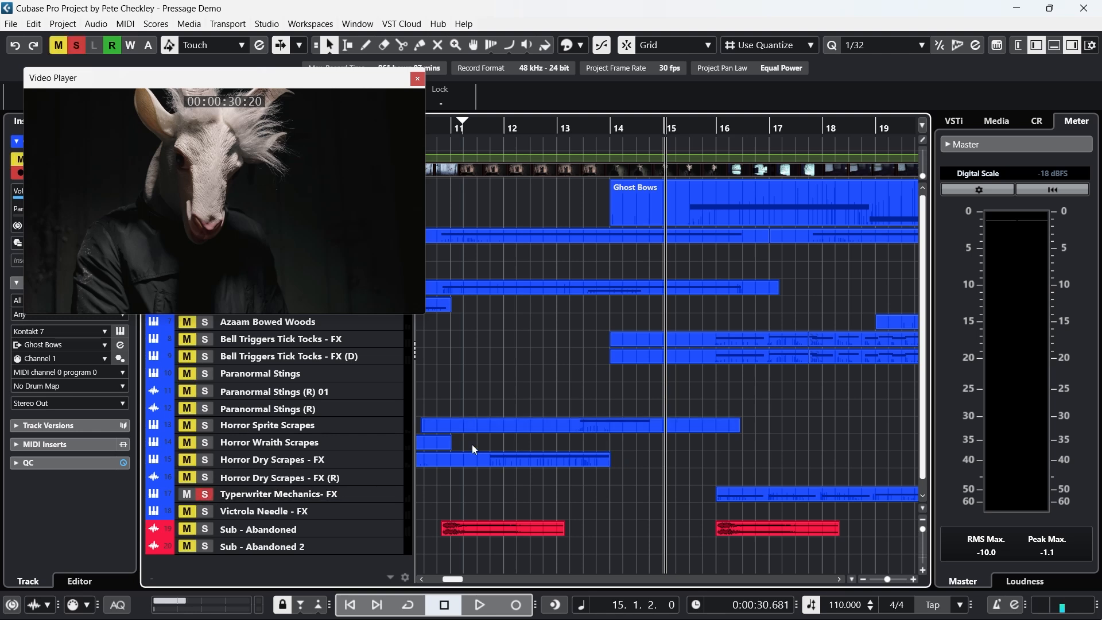
{"action": "left_click", "coordinate": [206, 340]}
{"action": "left_click", "coordinate": [203, 356]}
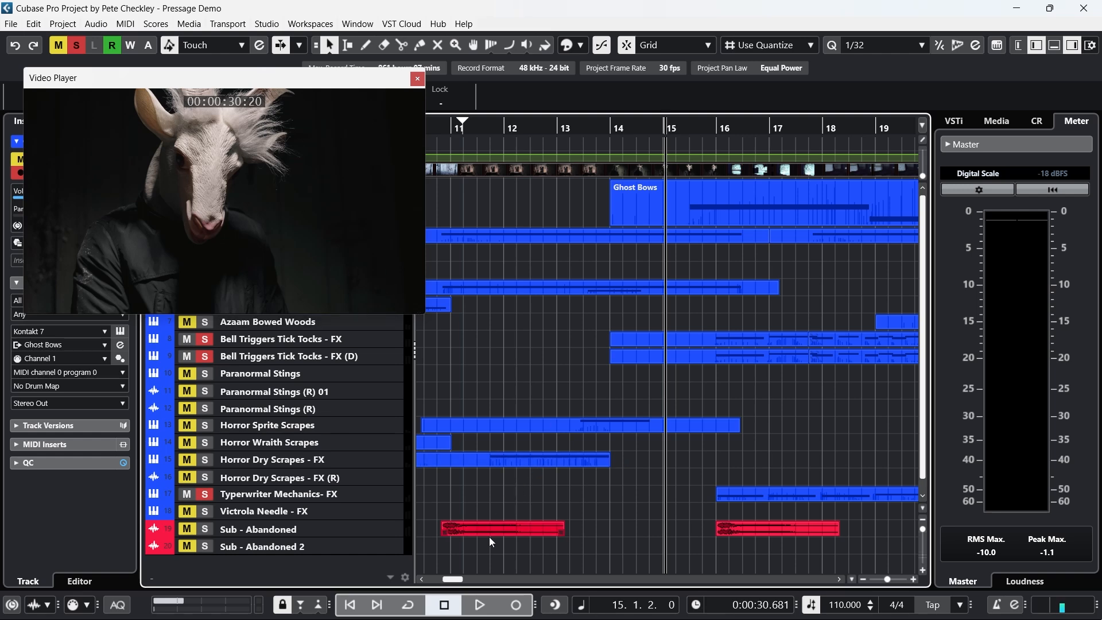
- Play the soloed tracks through to about bar 20, and replay them from 15.4.4.0 to about 18.2.1
{"action": "left_click", "coordinate": [480, 600]}
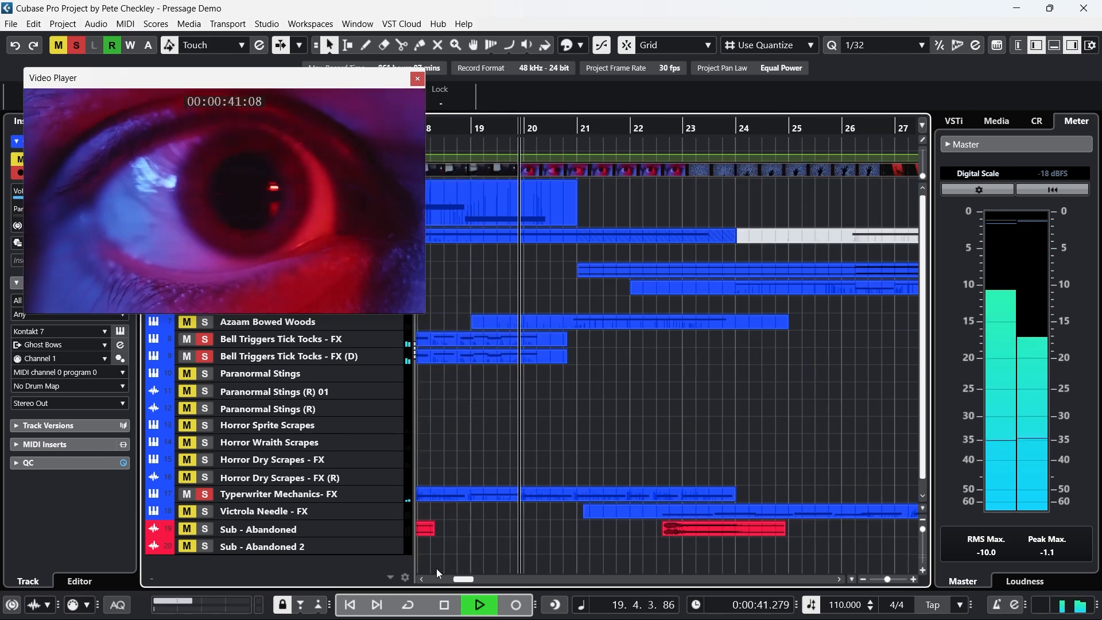
{"action": "left_click", "coordinate": [444, 605]}
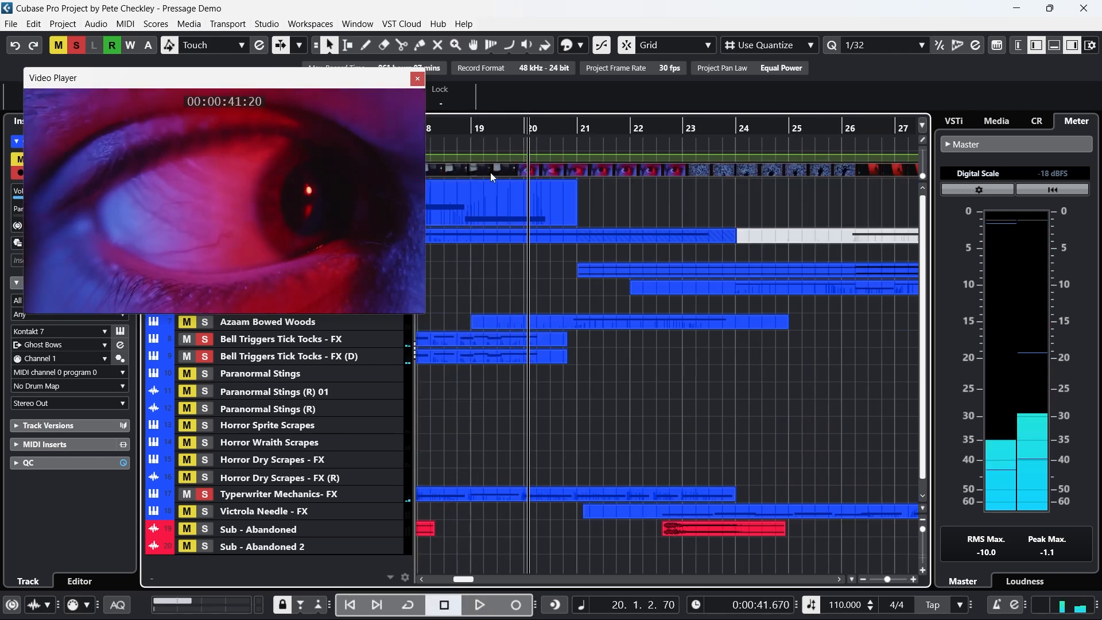
{"action": "key", "text": "KP_Subtract"}
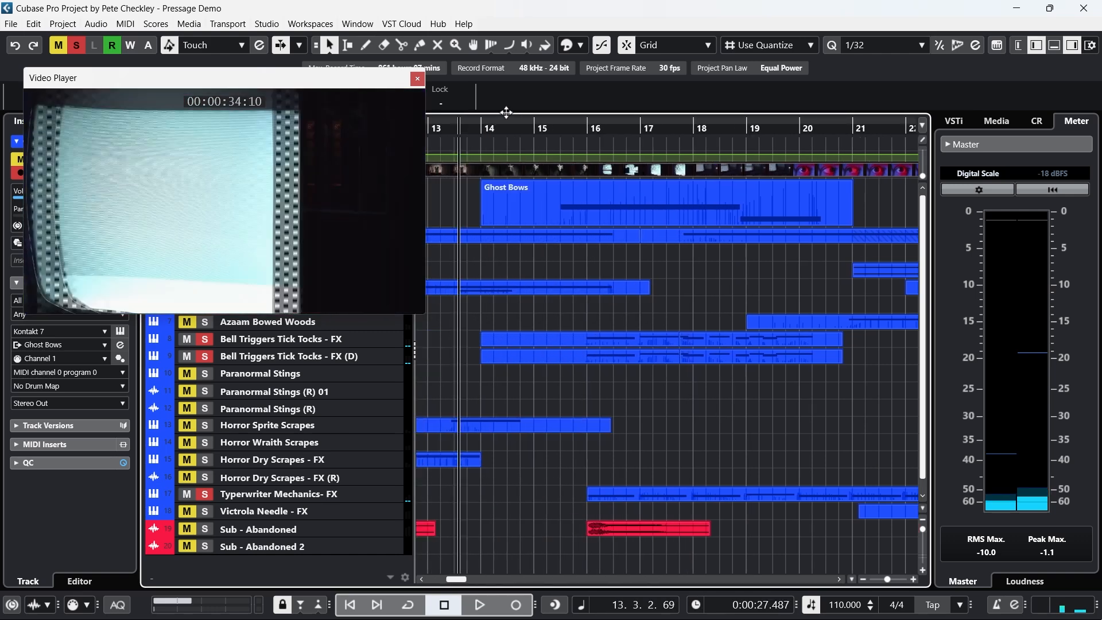
{"action": "left_click_drag", "start_coordinate": [505, 113], "coordinate": [598, 119]}
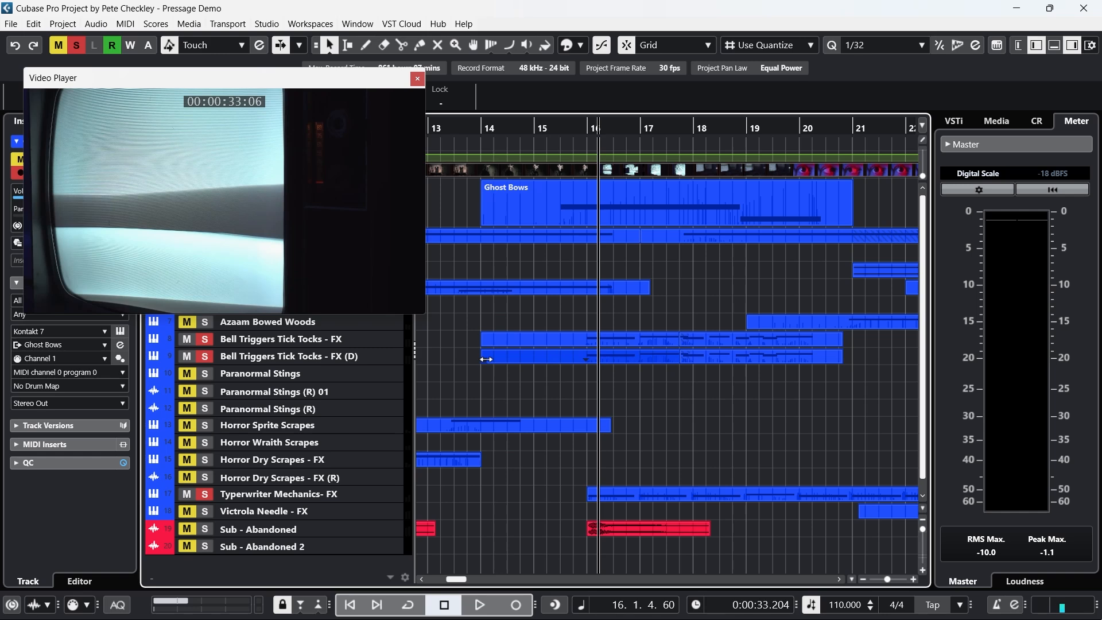
{"action": "left_click", "coordinate": [584, 128]}
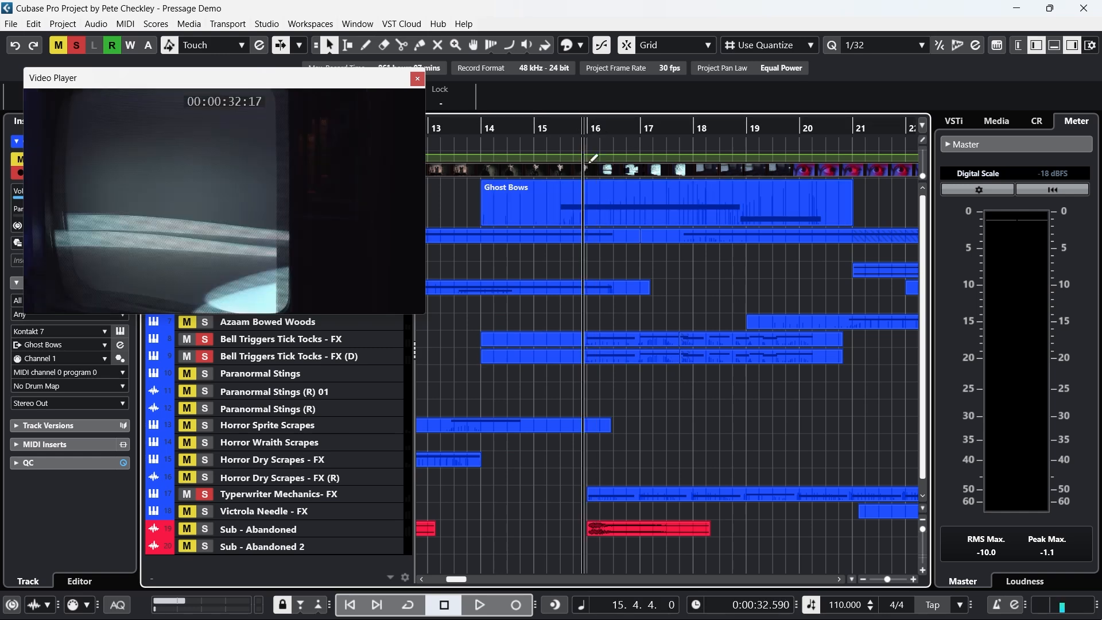
{"action": "left_click", "coordinate": [479, 604]}
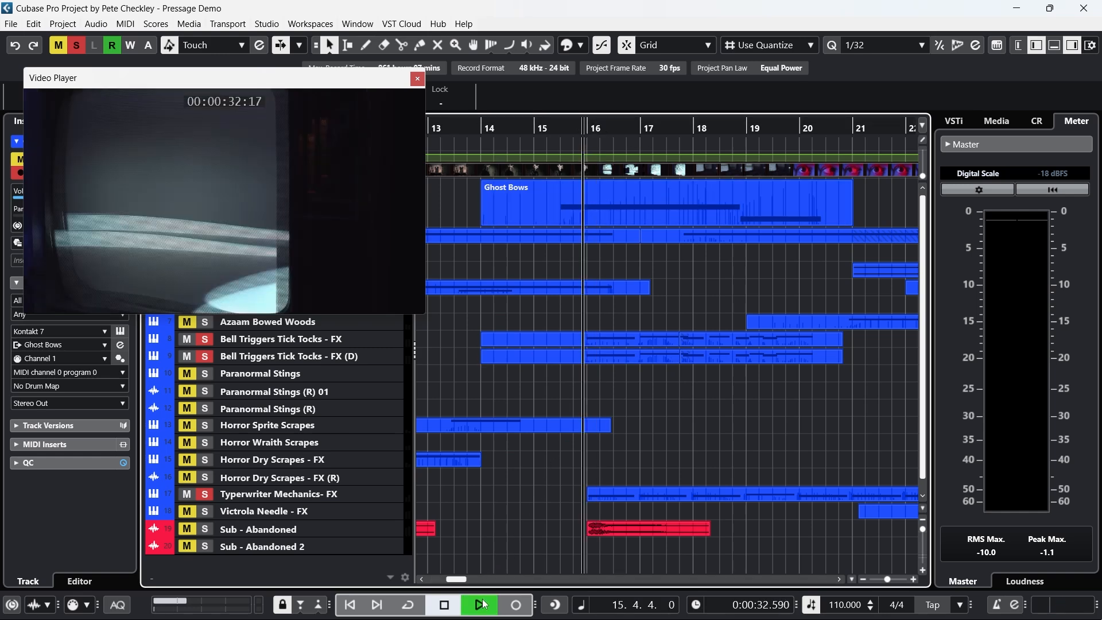
{"action": "left_click", "coordinate": [445, 605]}
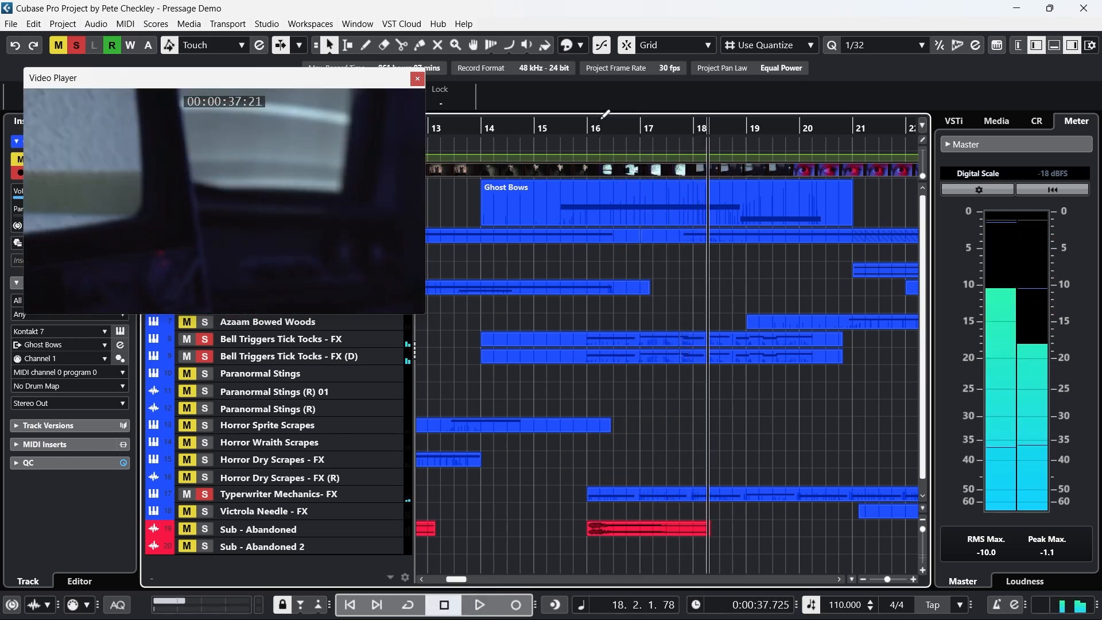
- Return the cursor to 15.4.4.60, clear all solo and mute states, and play the full mix until about bar 23
{"action": "left_click", "coordinate": [585, 125]}
{"action": "left_click", "coordinate": [58, 45]}
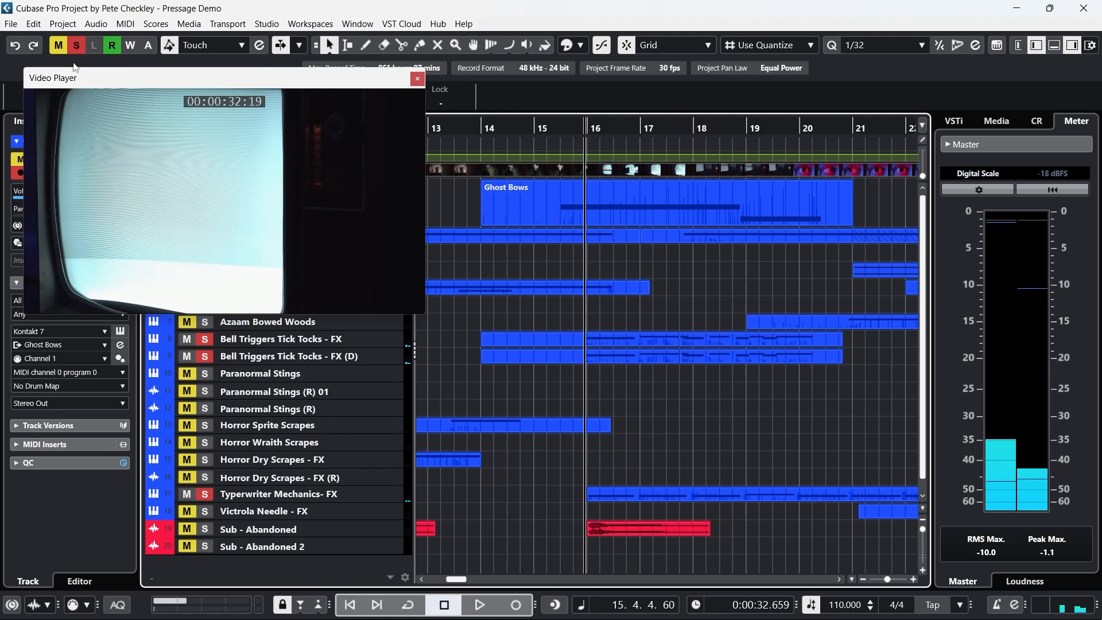
{"action": "left_click", "coordinate": [77, 45]}
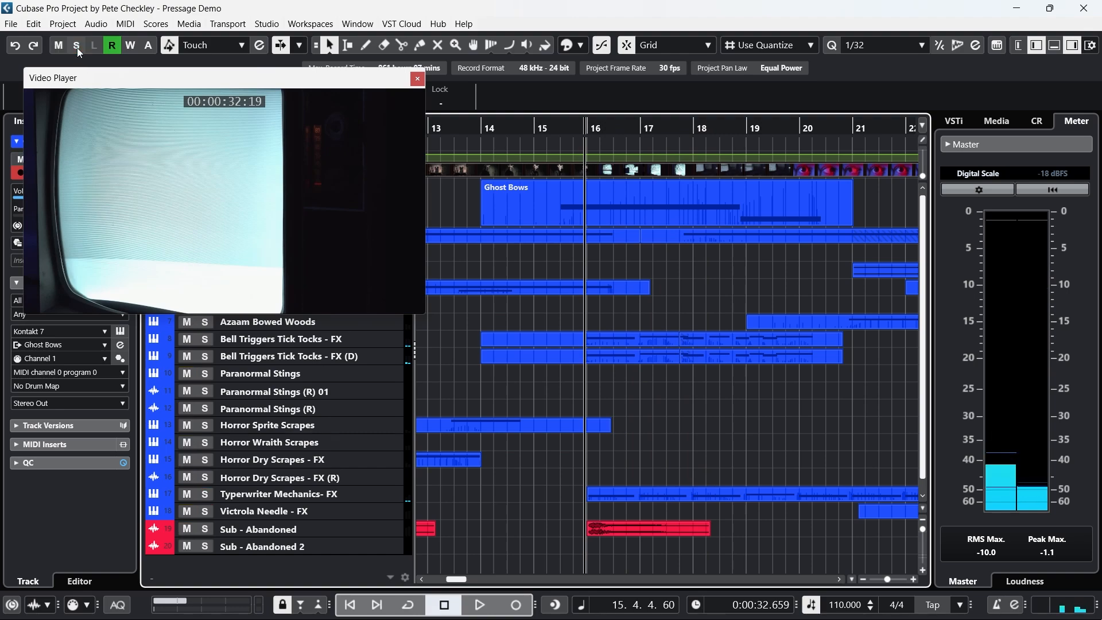
{"action": "left_click", "coordinate": [480, 597]}
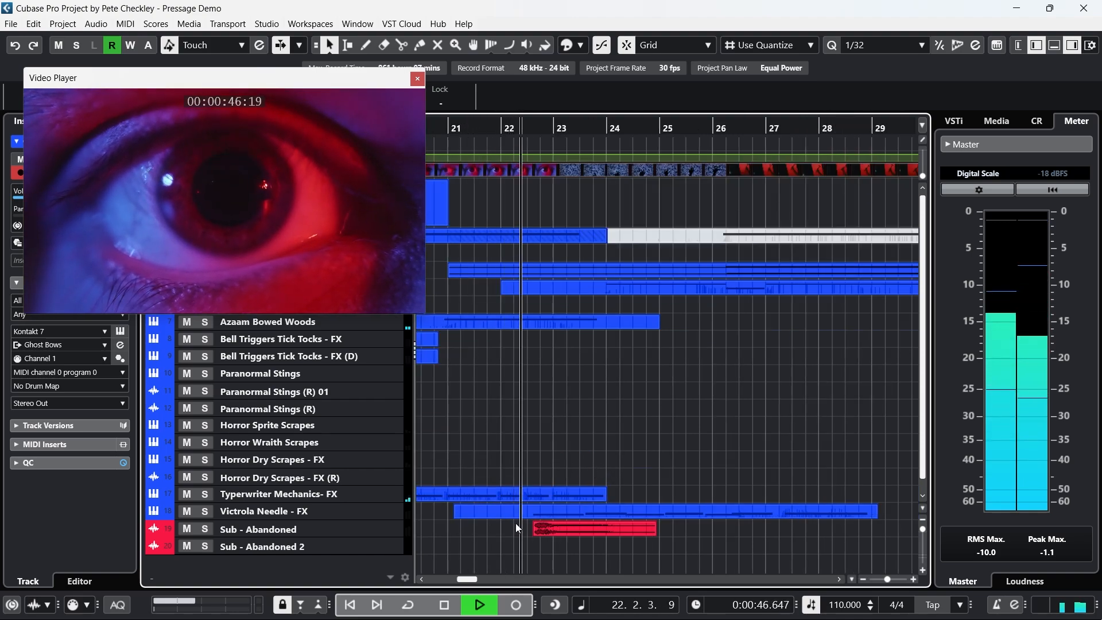
{"action": "key", "text": "space"}
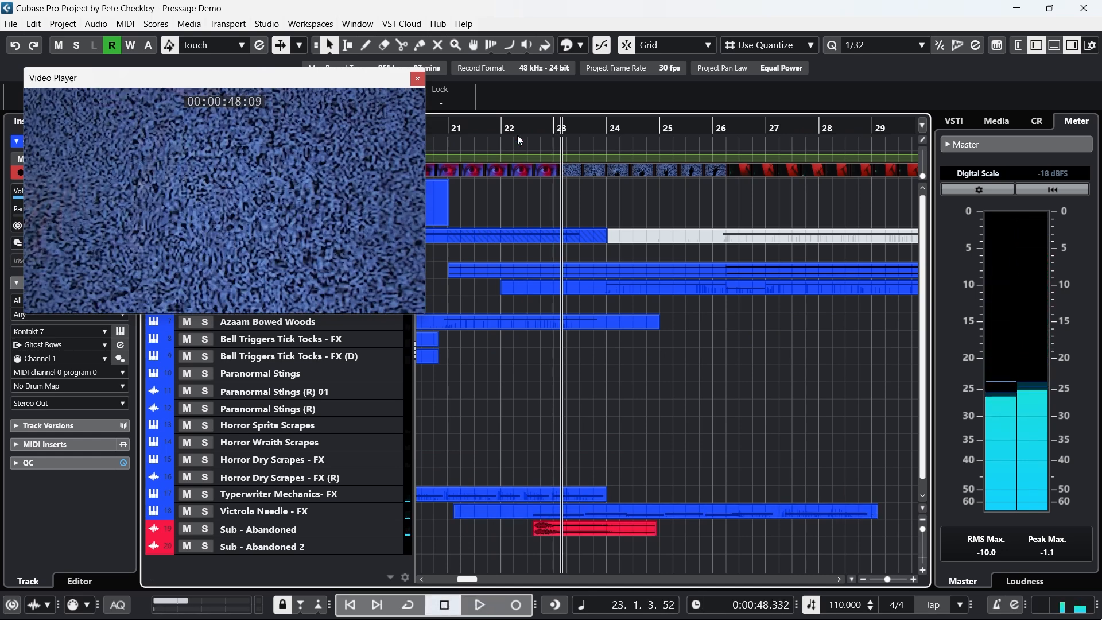
- Set the cursor to 21.1.4.60, move the Video Player down over the track list, and play the full mix to about 23.1.3
{"action": "left_click_drag", "start_coordinate": [515, 126], "coordinate": [458, 209]}
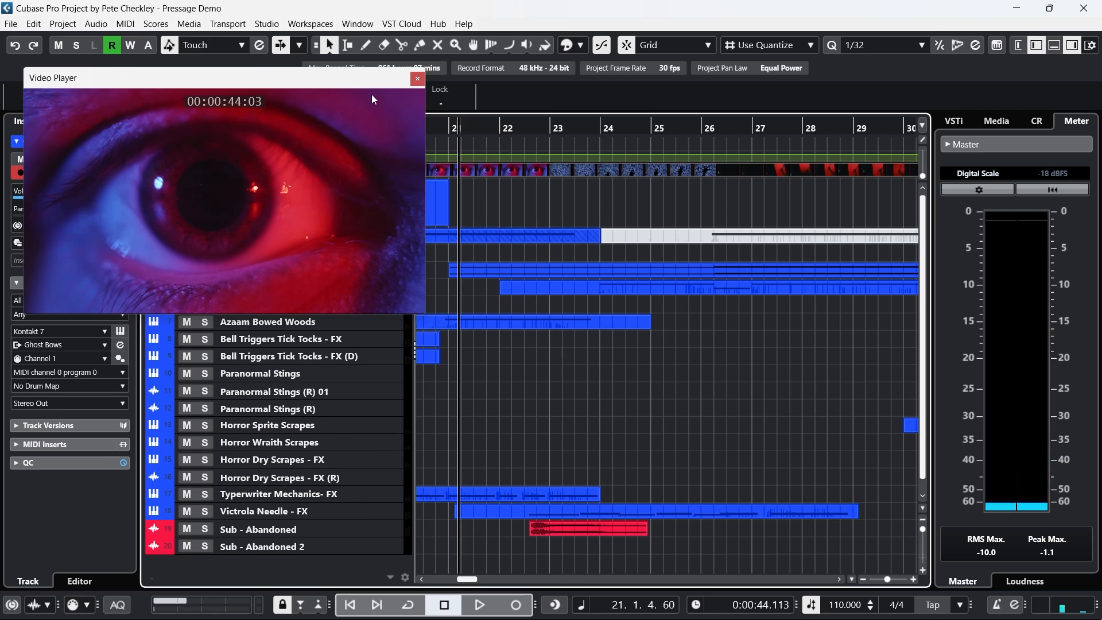
{"action": "left_click_drag", "start_coordinate": [372, 95], "coordinate": [399, 351]}
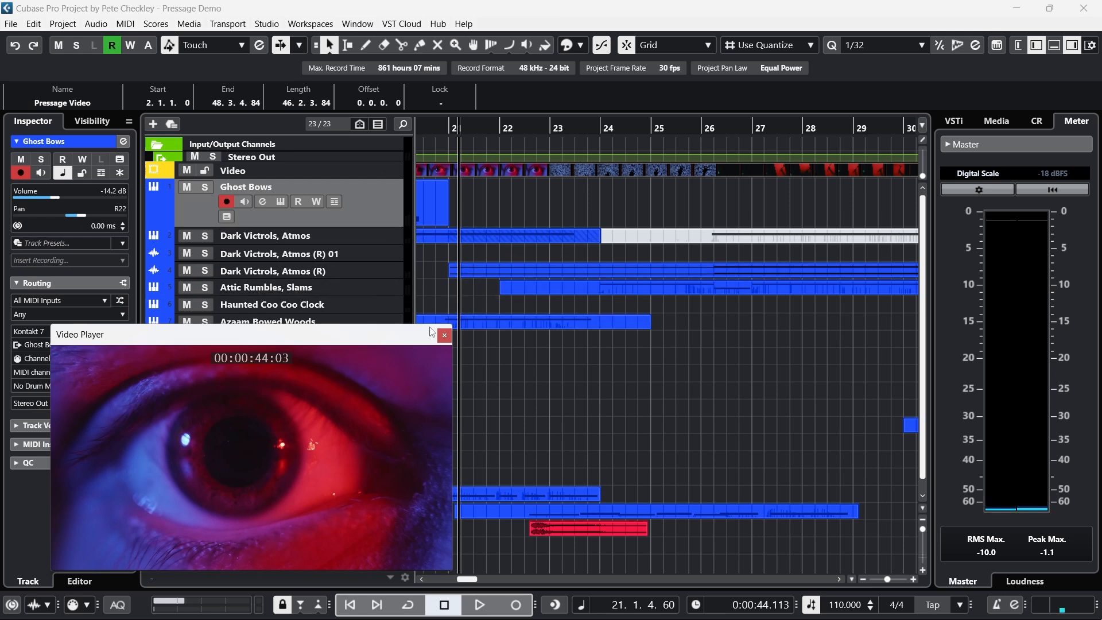
{"action": "left_click_drag", "start_coordinate": [389, 333], "coordinate": [339, 280]}
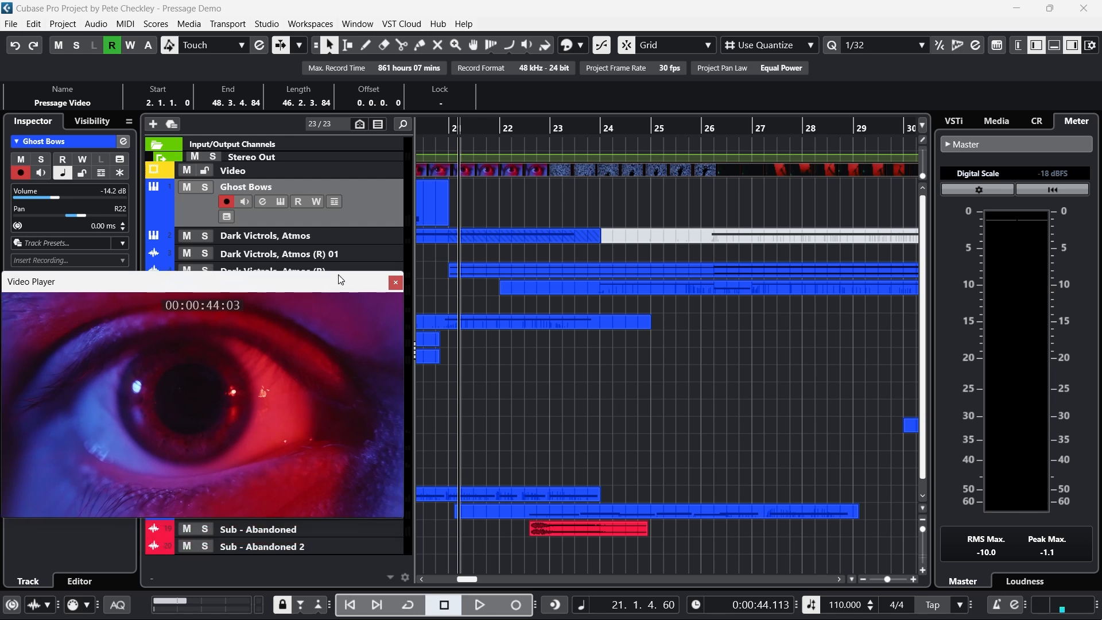
{"action": "left_click", "coordinate": [471, 604]}
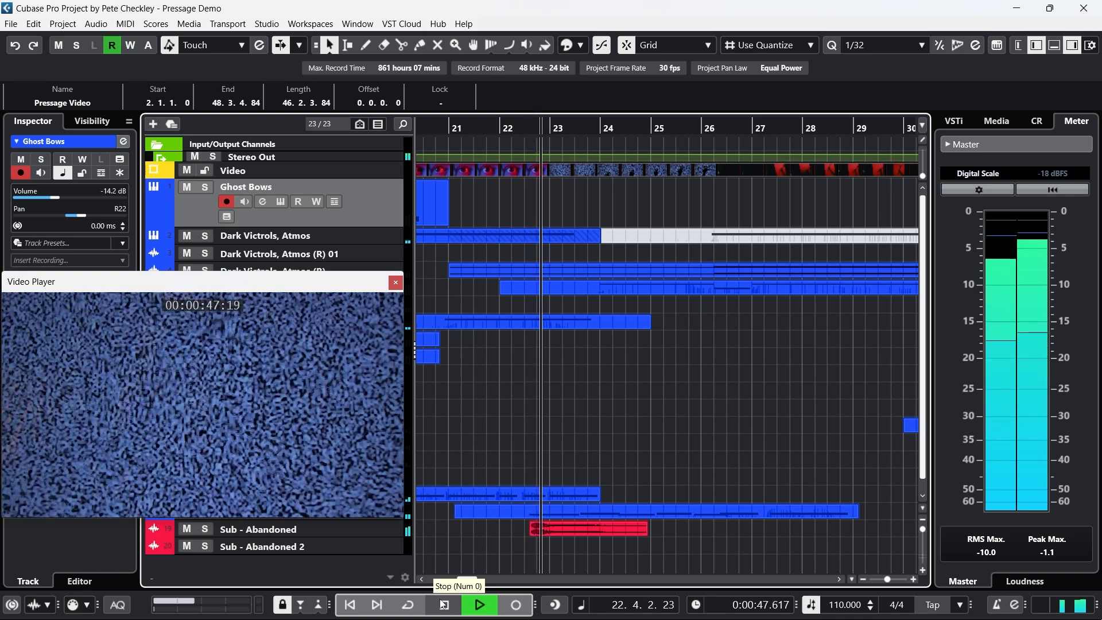
{"action": "left_click", "coordinate": [443, 604]}
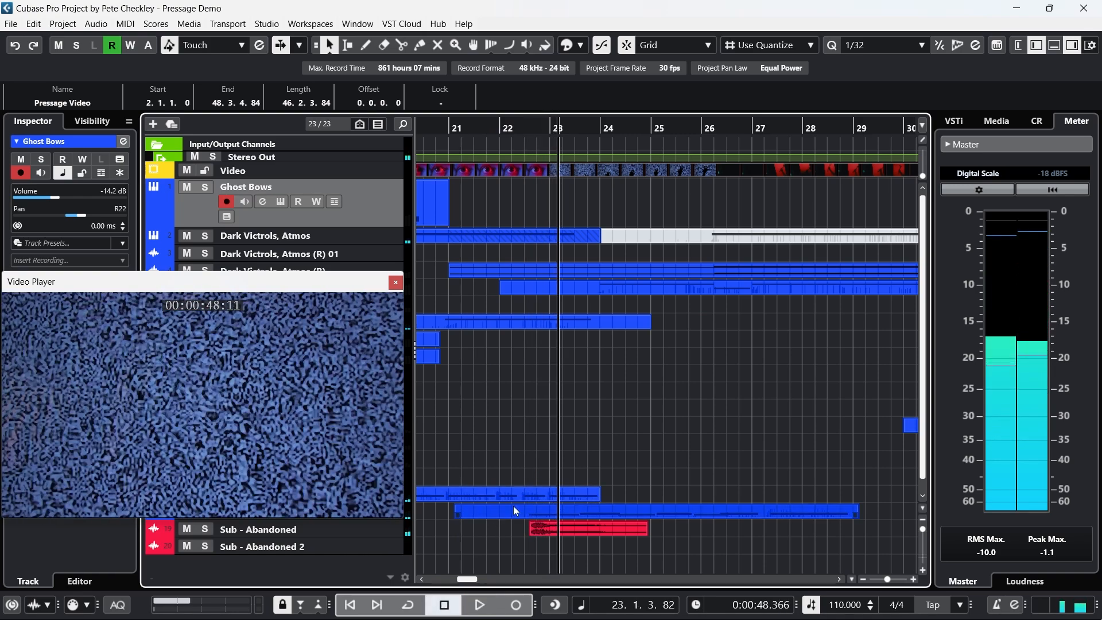
- Uncover the Victrola Needle - FX track, solo it, and play from 22.3.1.60 to about 23.2.3
{"action": "left_click_drag", "start_coordinate": [301, 276], "coordinate": [301, 201]}
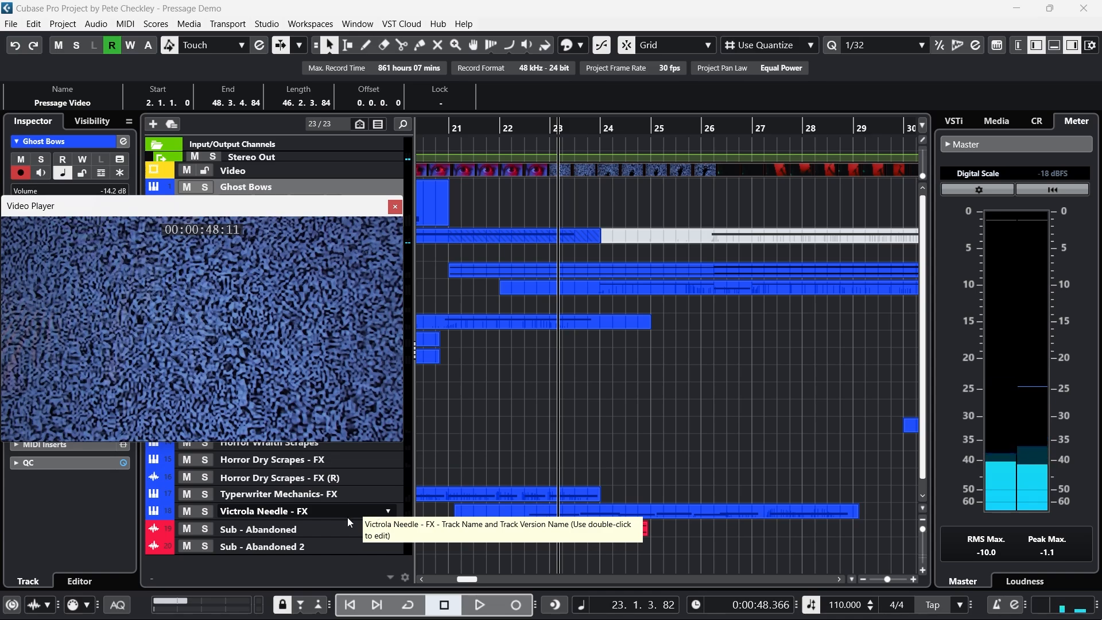
{"action": "left_click", "coordinate": [525, 127]}
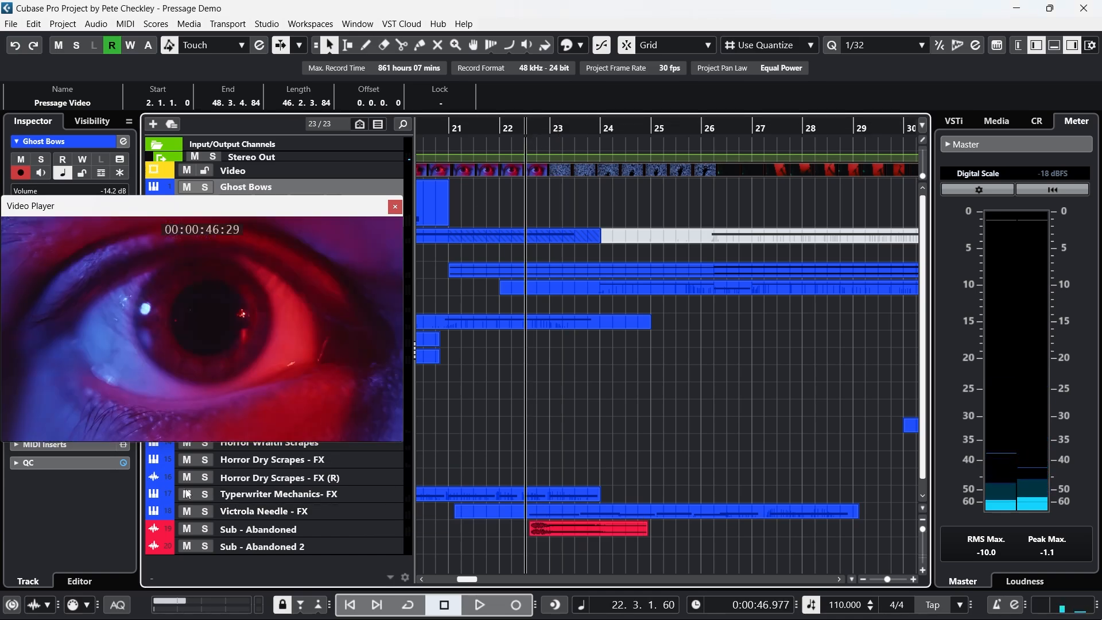
{"action": "left_click", "coordinate": [204, 511]}
{"action": "left_click", "coordinate": [487, 602]}
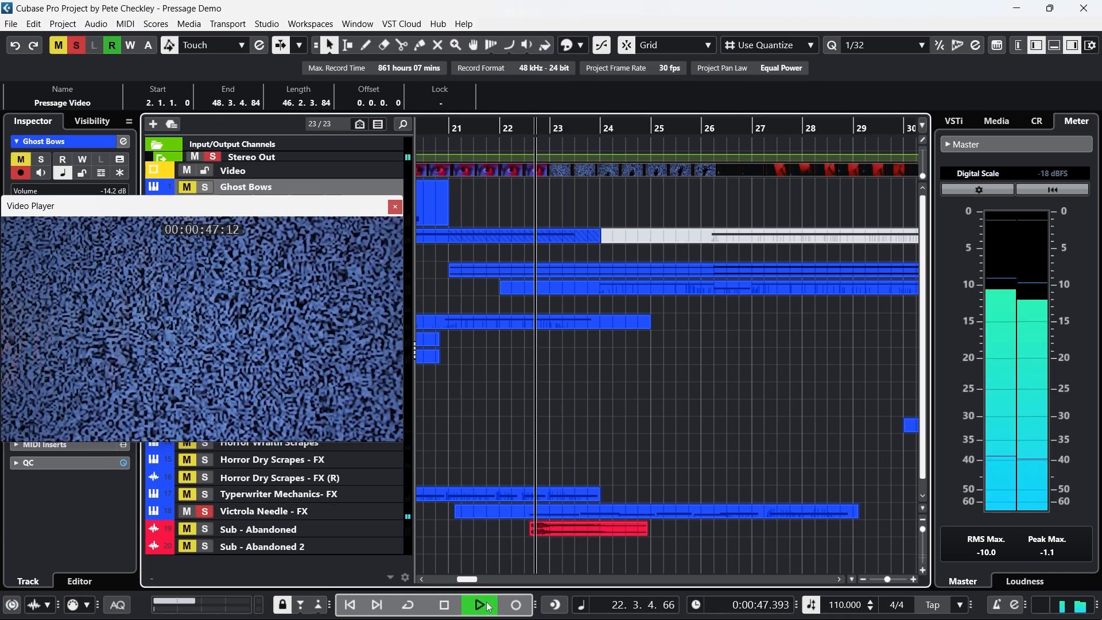
{"action": "left_click", "coordinate": [453, 604]}
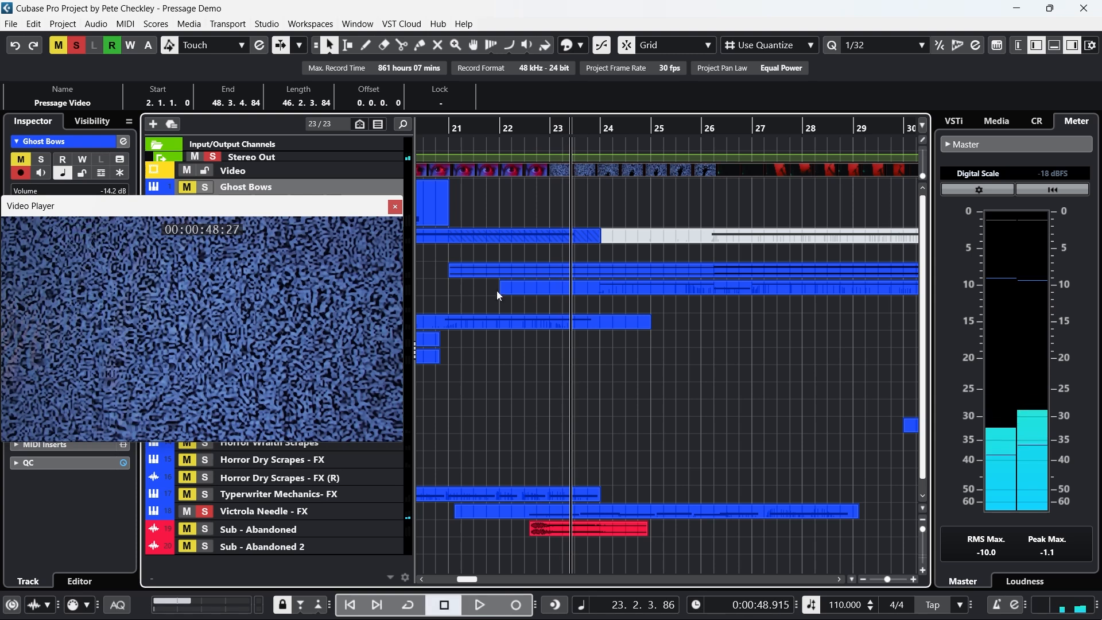
- Replay the soloed Victrola Needle - FX track from 22.3.2.0 to about 24.3.3
{"action": "left_click", "coordinate": [527, 127]}
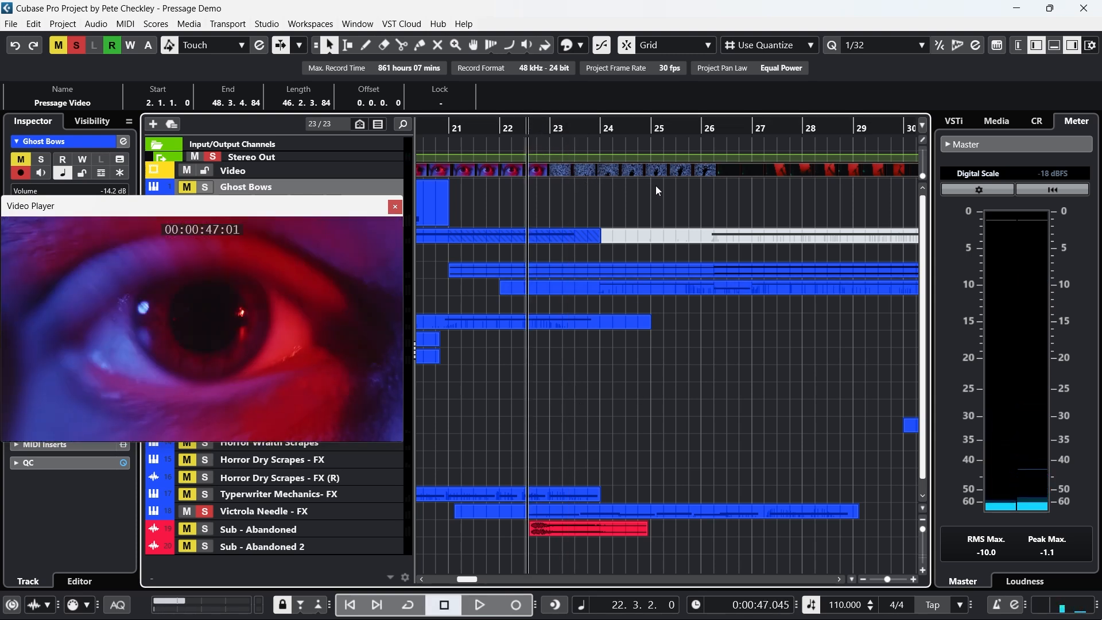
{"action": "left_click", "coordinate": [481, 605]}
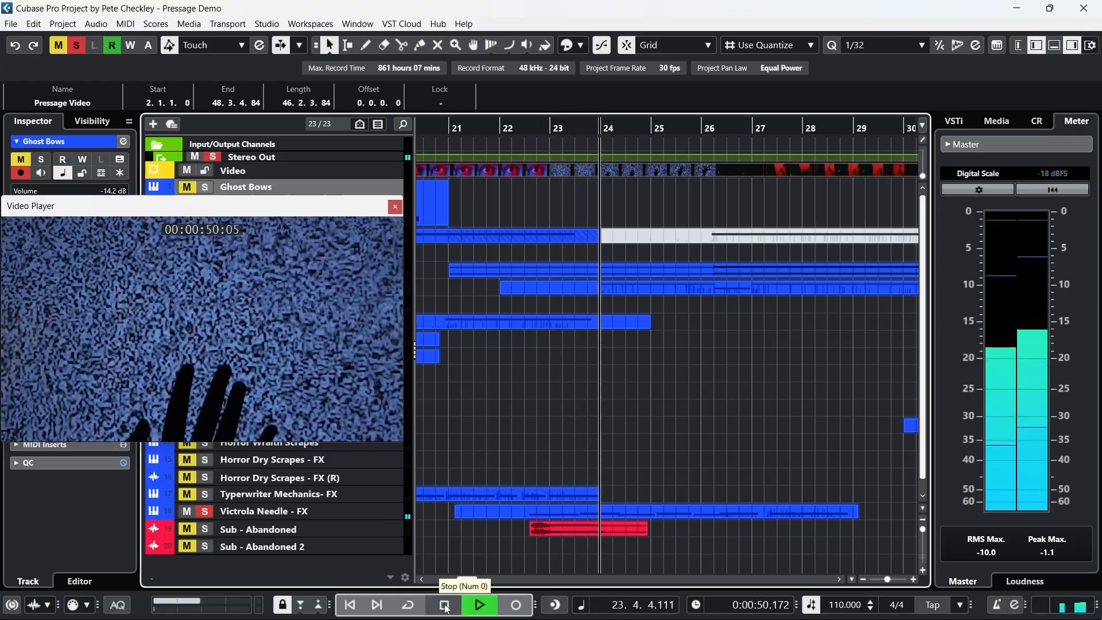
{"action": "left_click", "coordinate": [453, 606]}
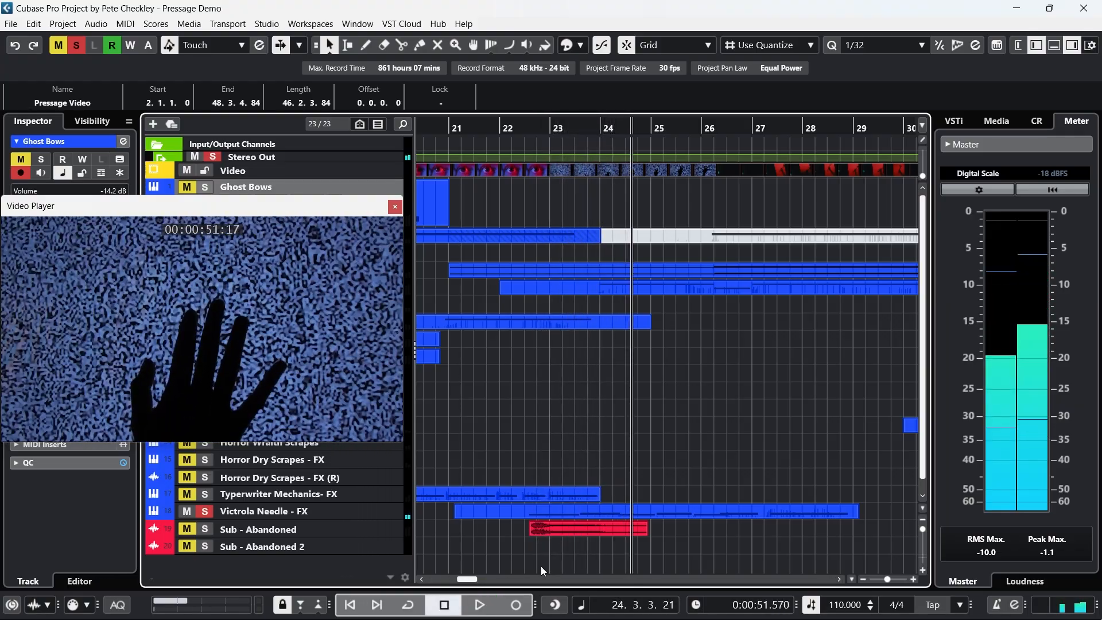
- Return the cursor to 22.2.4.60, reposition the Video Player, and scrub the video forward to 25.1.4.60
{"action": "left_click", "coordinate": [522, 125]}
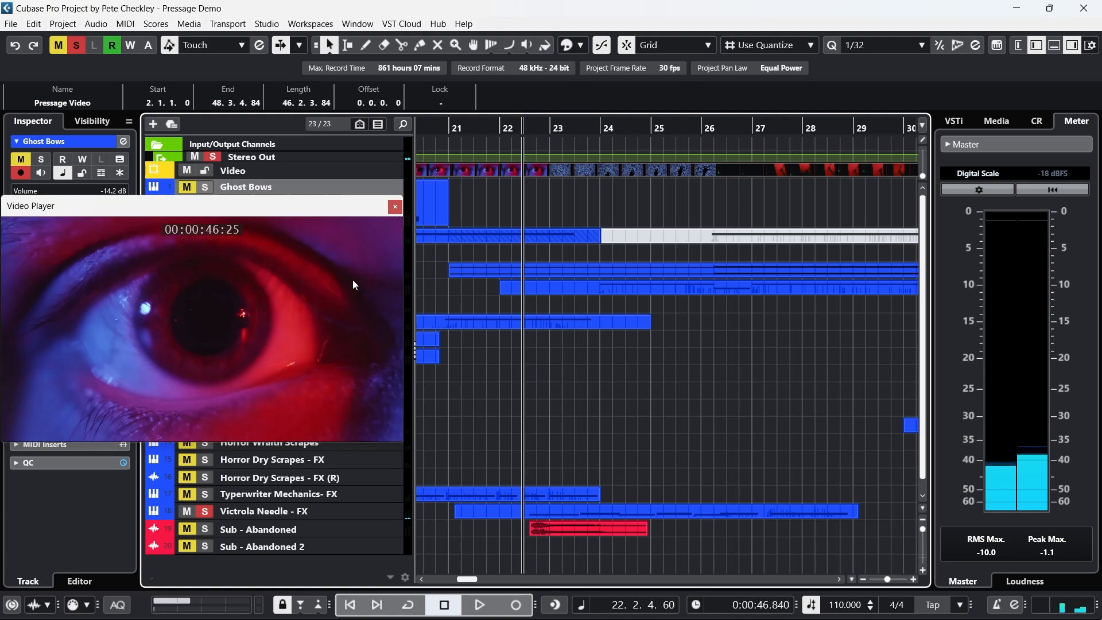
{"action": "left_click_drag", "start_coordinate": [383, 205], "coordinate": [456, 167]}
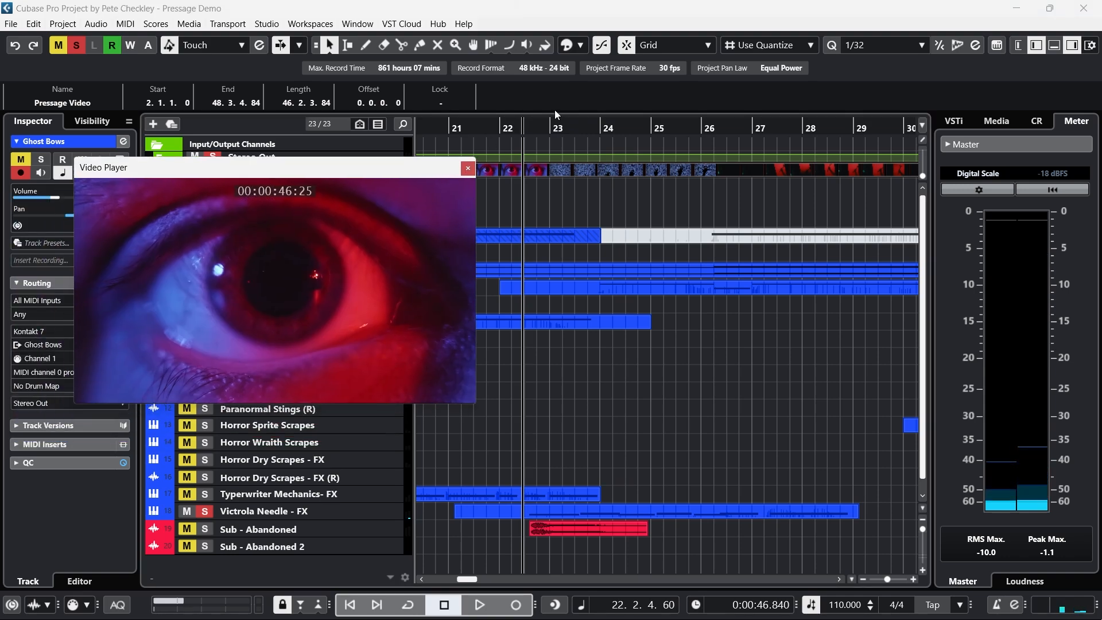
{"action": "left_click_drag", "start_coordinate": [513, 130], "coordinate": [654, 118]}
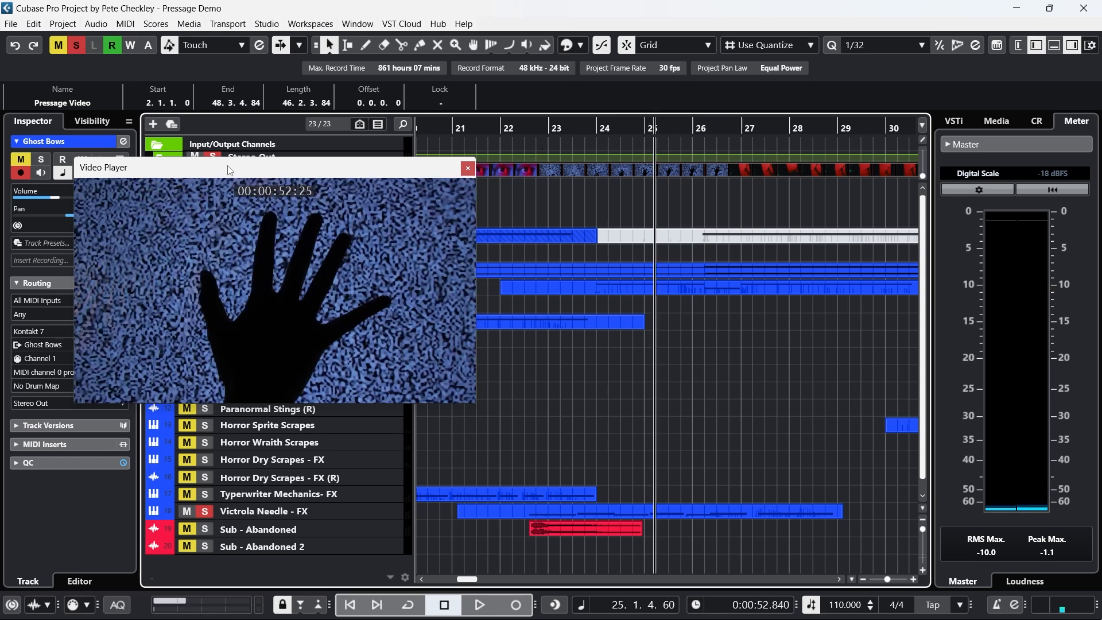
- Clear all solo and mute states and play the full mix from just before bar 24 to about 28.3.1
{"action": "left_click_drag", "start_coordinate": [229, 166], "coordinate": [227, 190]}
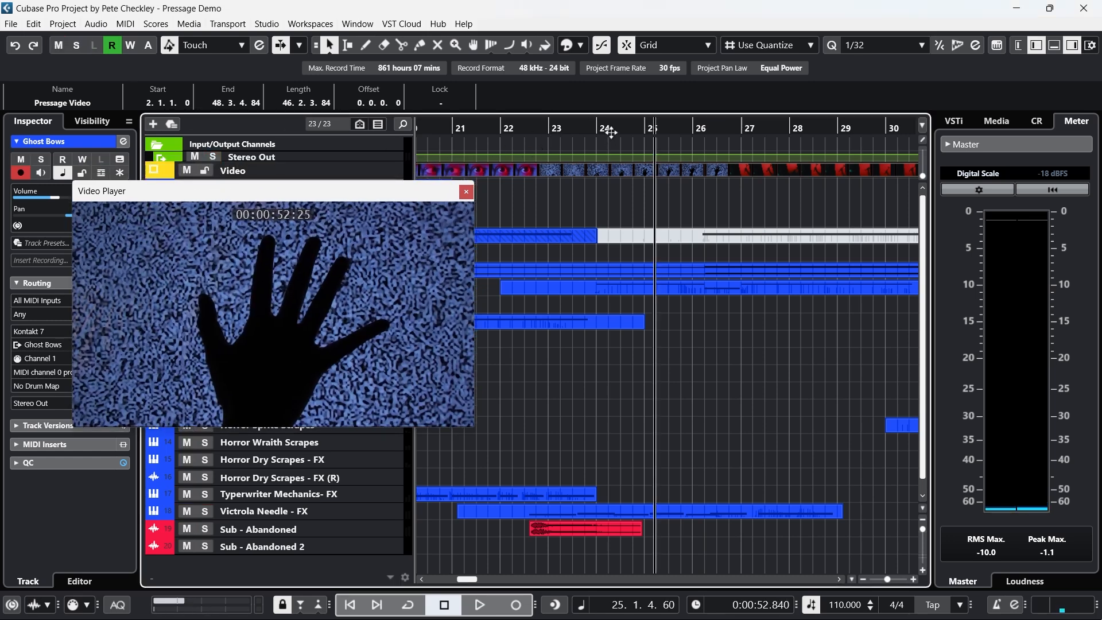
{"action": "left_click", "coordinate": [588, 127]}
{"action": "left_click", "coordinate": [479, 604]}
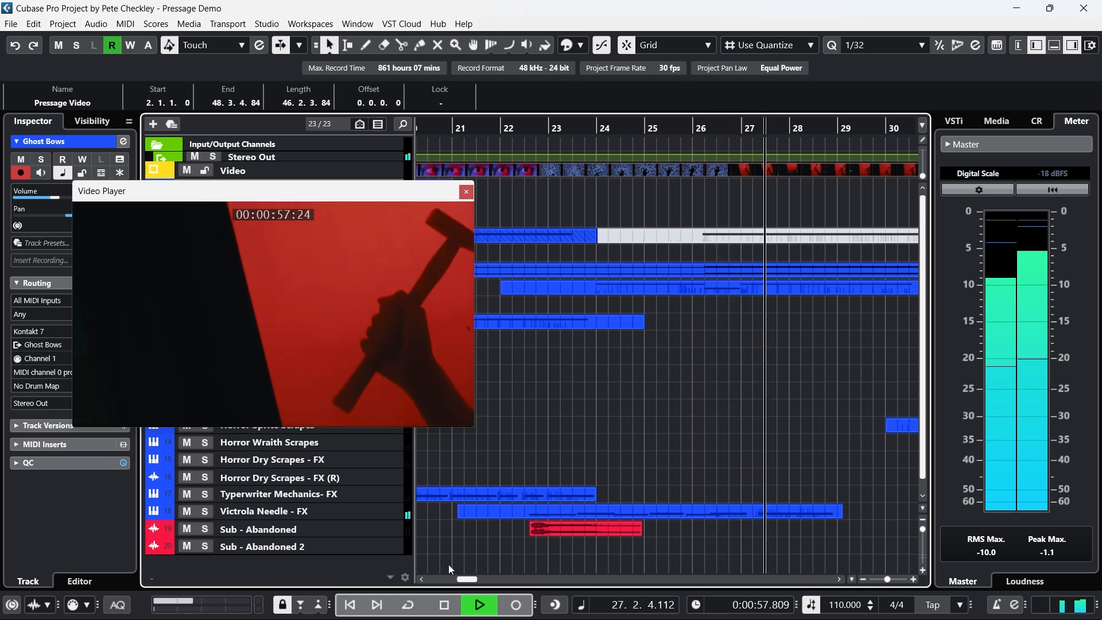
{"action": "left_click", "coordinate": [444, 605]}
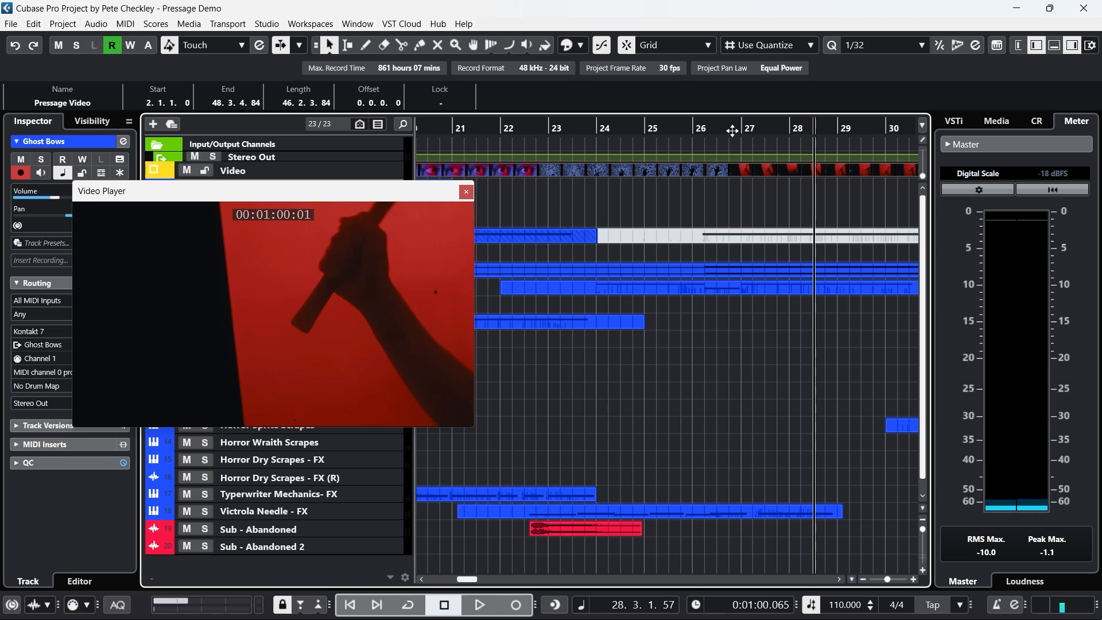
- Place the cursor at 26.4.2.0 and play the hammer scene through to about 31.1.3
{"action": "left_click", "coordinate": [731, 129]}
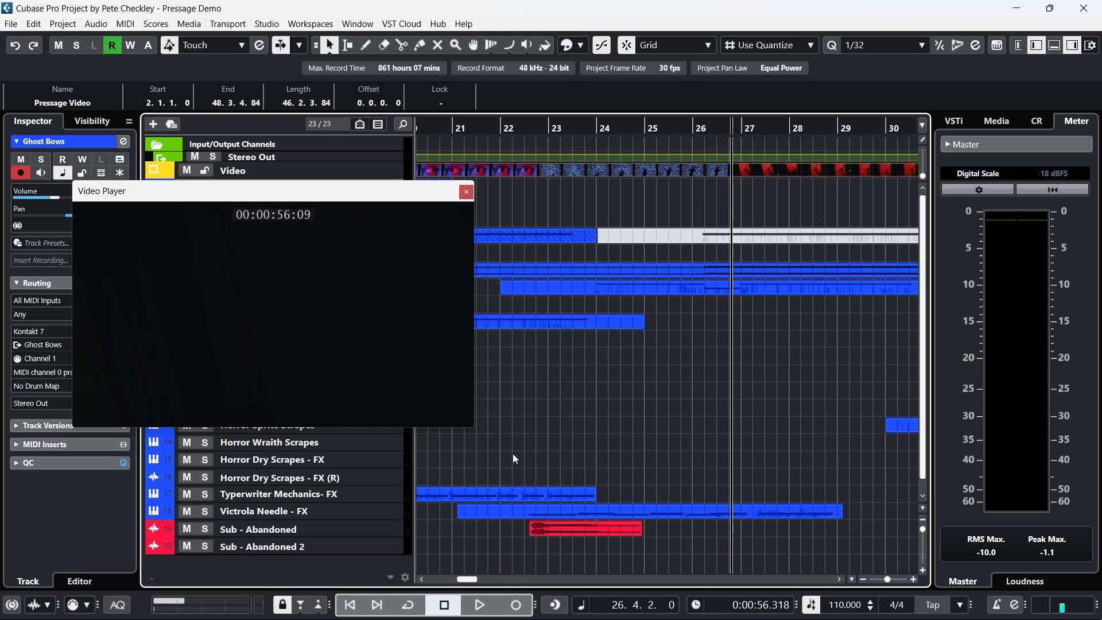
{"action": "left_click", "coordinate": [480, 604]}
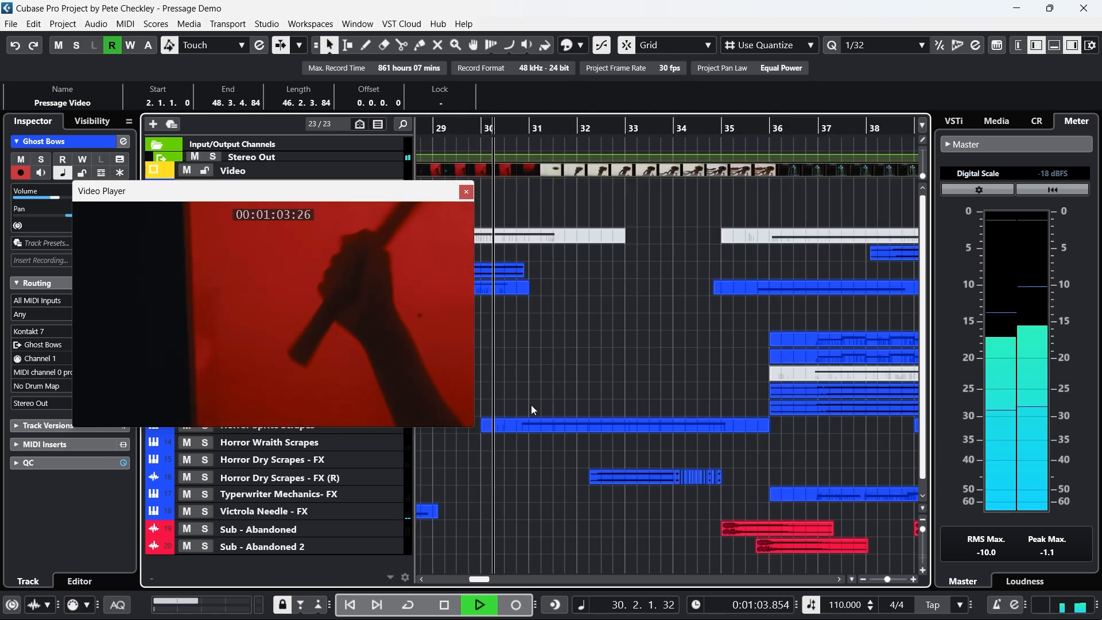
{"action": "left_click", "coordinate": [441, 604]}
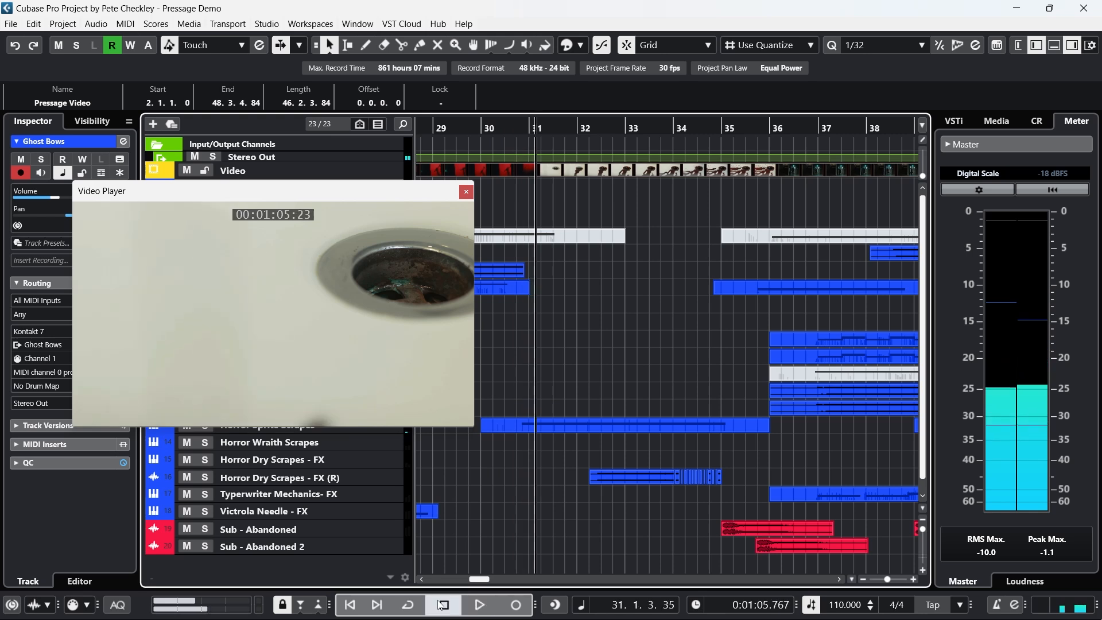
- Move the Video Player clear of the upper tracks and enlarge the height of the Dark Victrols, Atmos (R) track
{"action": "left_click_drag", "start_coordinate": [369, 194], "coordinate": [265, 213]}
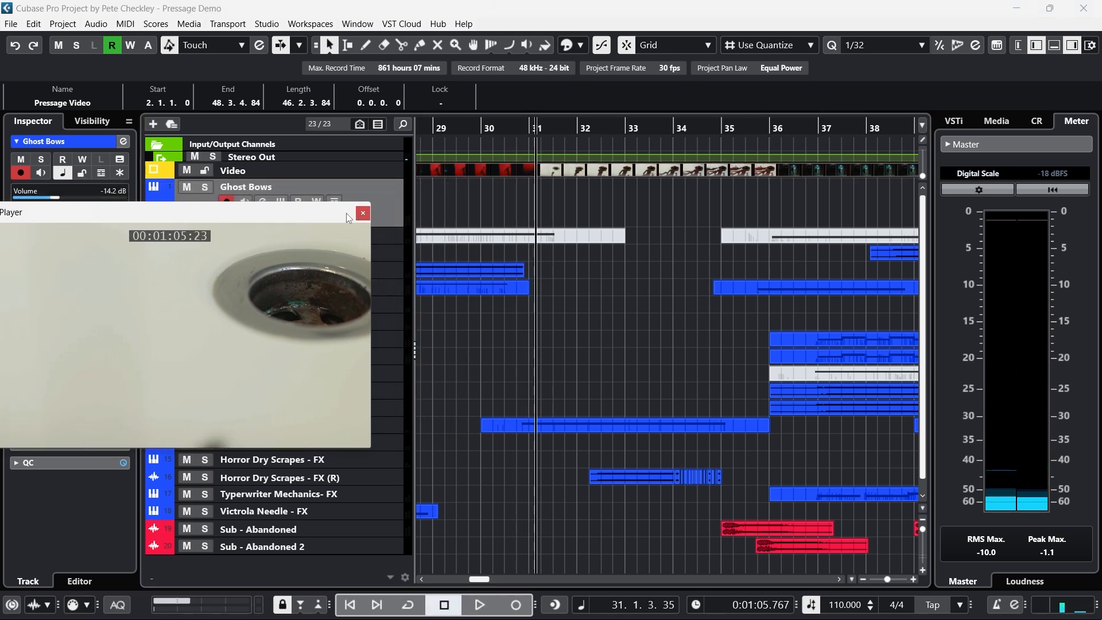
{"action": "left_click_drag", "start_coordinate": [346, 212], "coordinate": [422, 455]}
{"action": "left_click", "coordinate": [396, 280]}
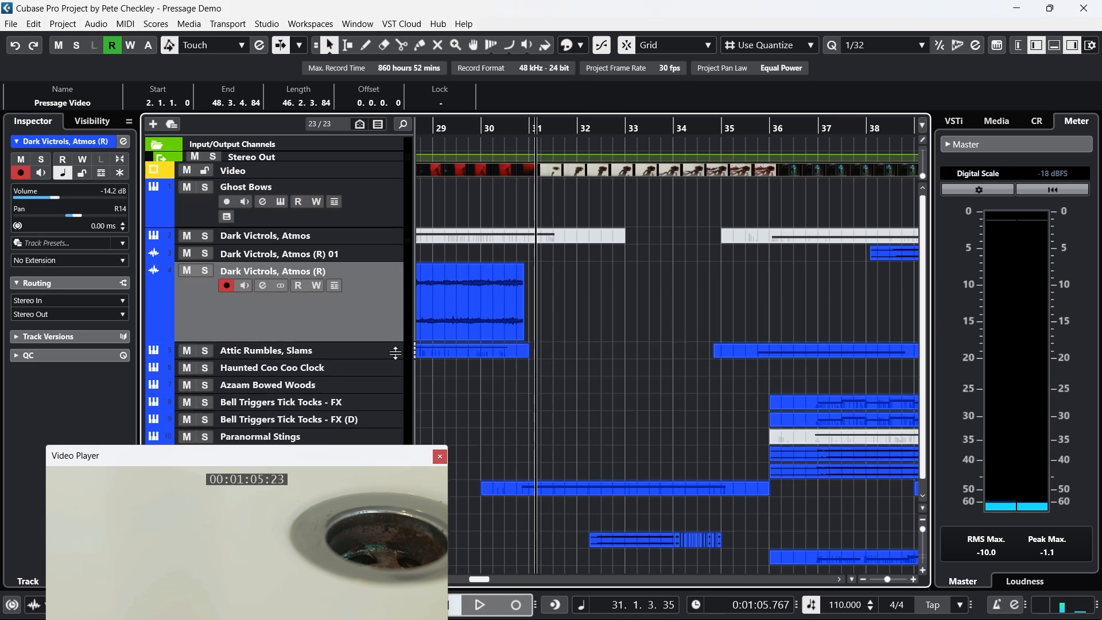
{"action": "left_click_drag", "start_coordinate": [395, 351], "coordinate": [395, 414]}
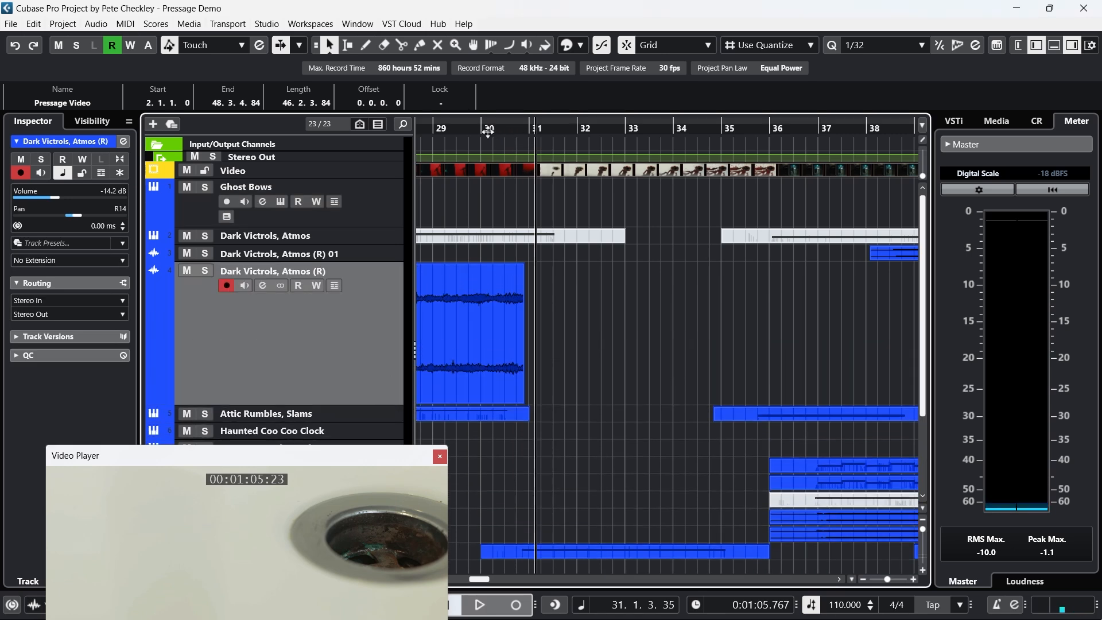
- Place the cursor at 30.1.3.0, move it back to 29.1.1.0, and reposition the Video Player over the track list
{"action": "left_click", "coordinate": [488, 129]}
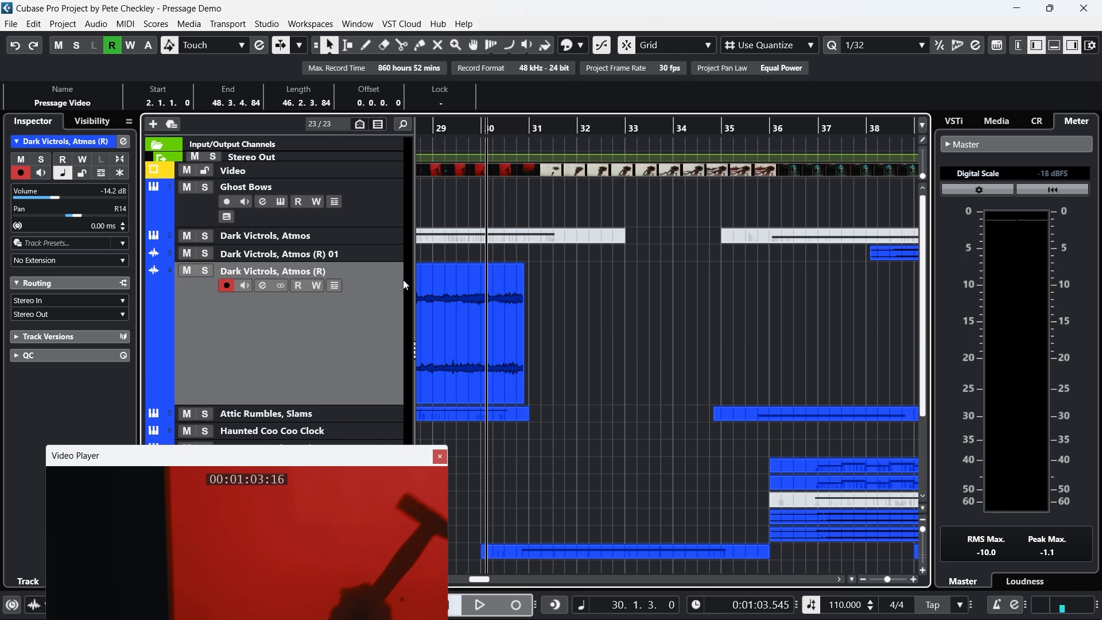
{"action": "left_click_drag", "start_coordinate": [401, 461], "coordinate": [340, 256]}
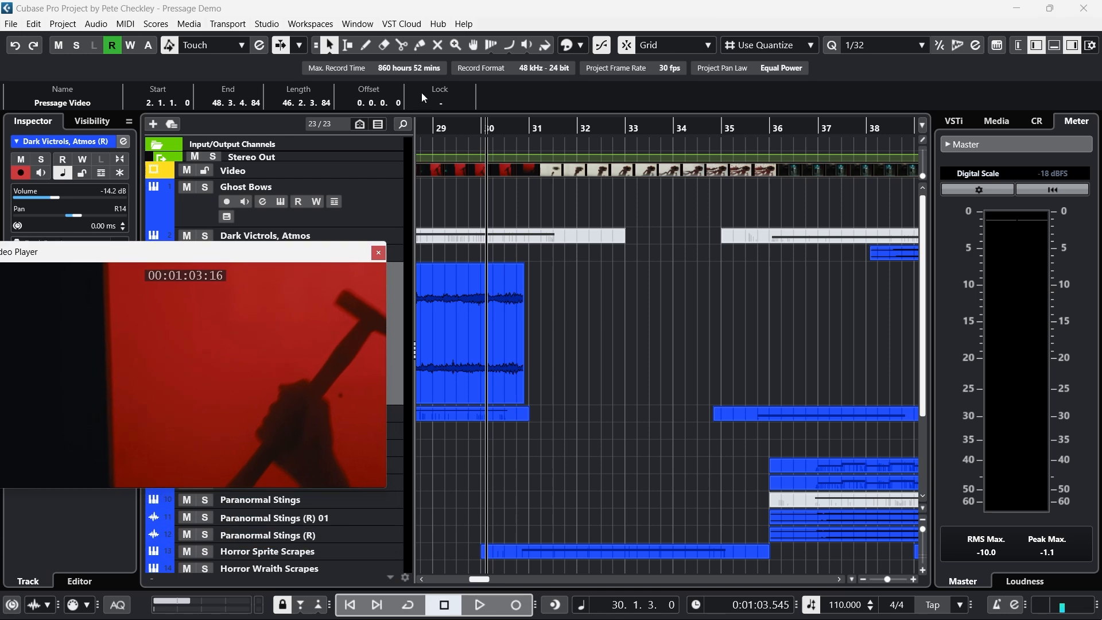
{"action": "left_click", "coordinate": [433, 129]}
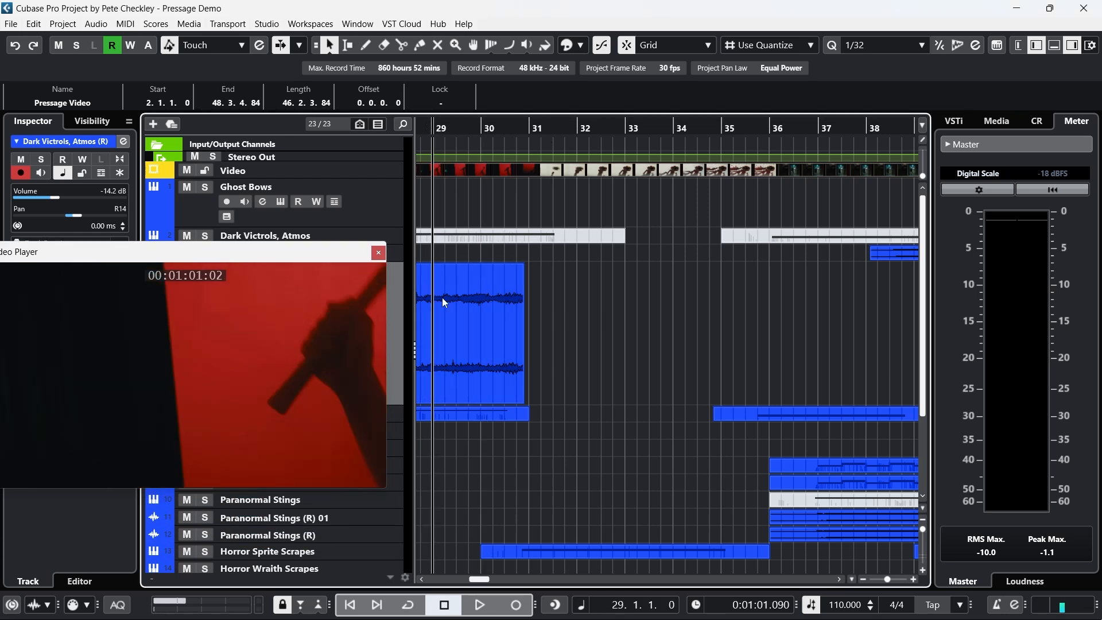
{"action": "left_click_drag", "start_coordinate": [340, 254], "coordinate": [407, 195]}
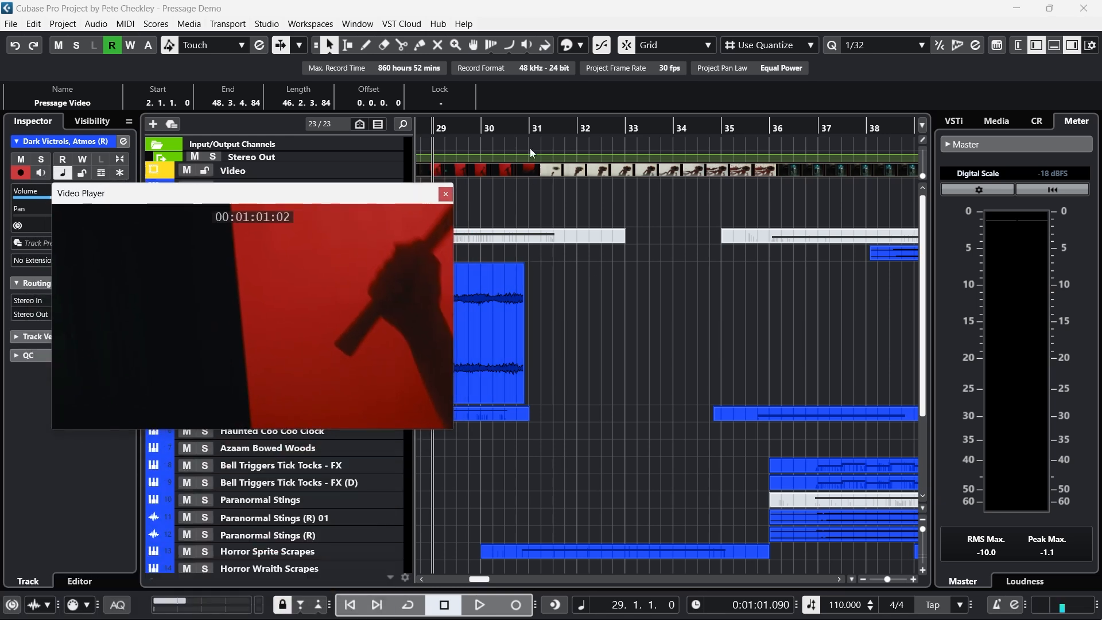
- Inspect the end of the Dark Victrols, Atmos (R) clip near bar 31, and play from 30.1.2.60 to about 31.2.2
{"action": "left_click_drag", "start_coordinate": [519, 129], "coordinate": [521, 237]}
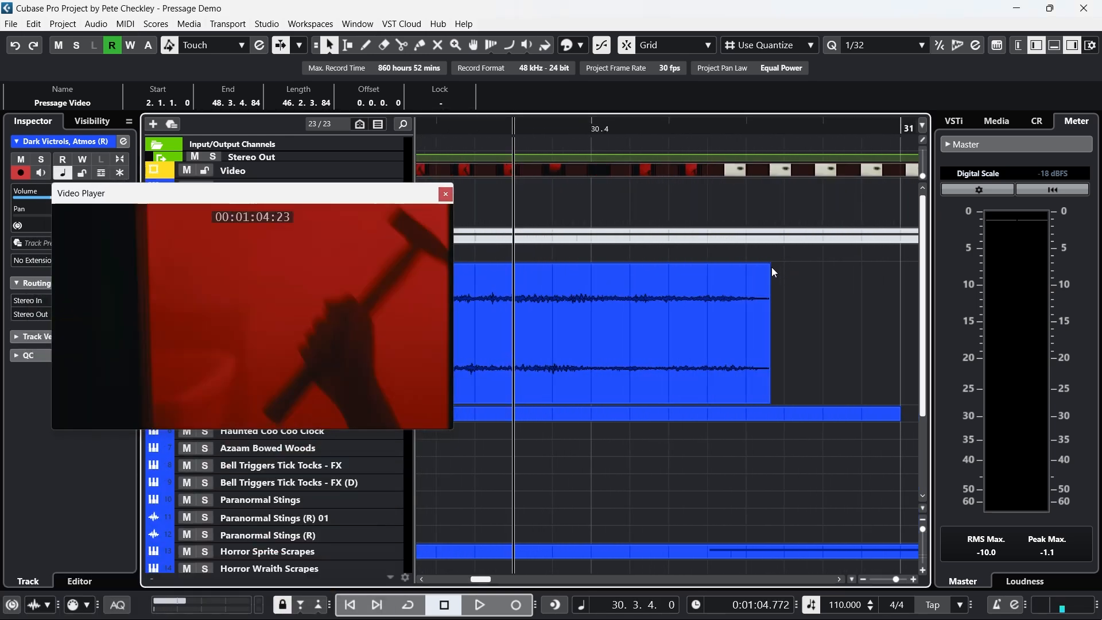
{"action": "left_click_drag", "start_coordinate": [644, 125], "coordinate": [573, 95]}
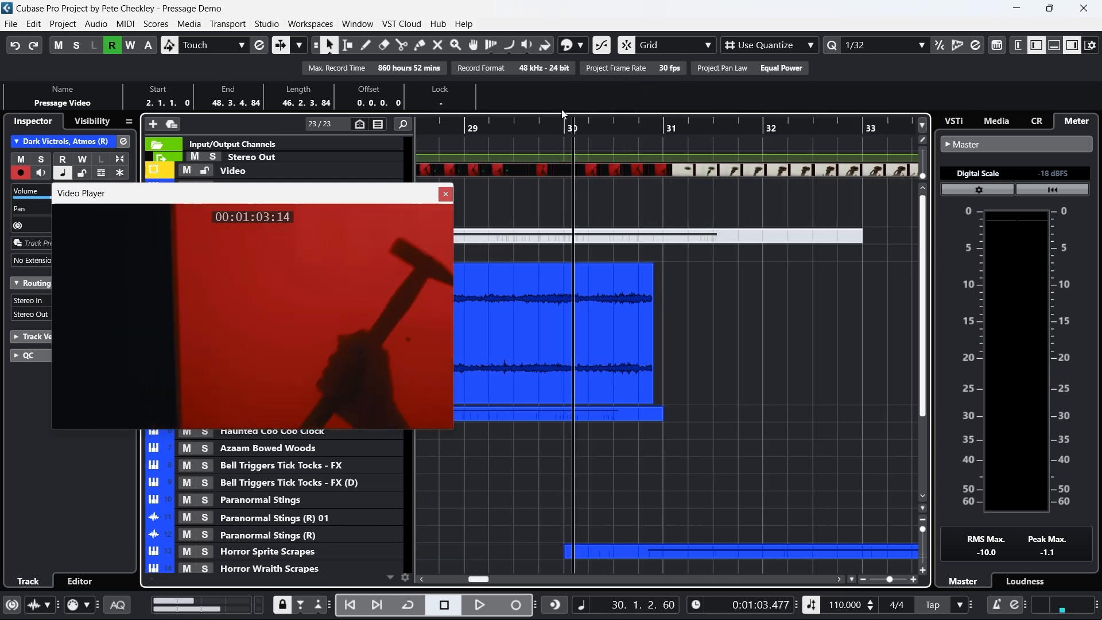
{"action": "left_click", "coordinate": [480, 603]}
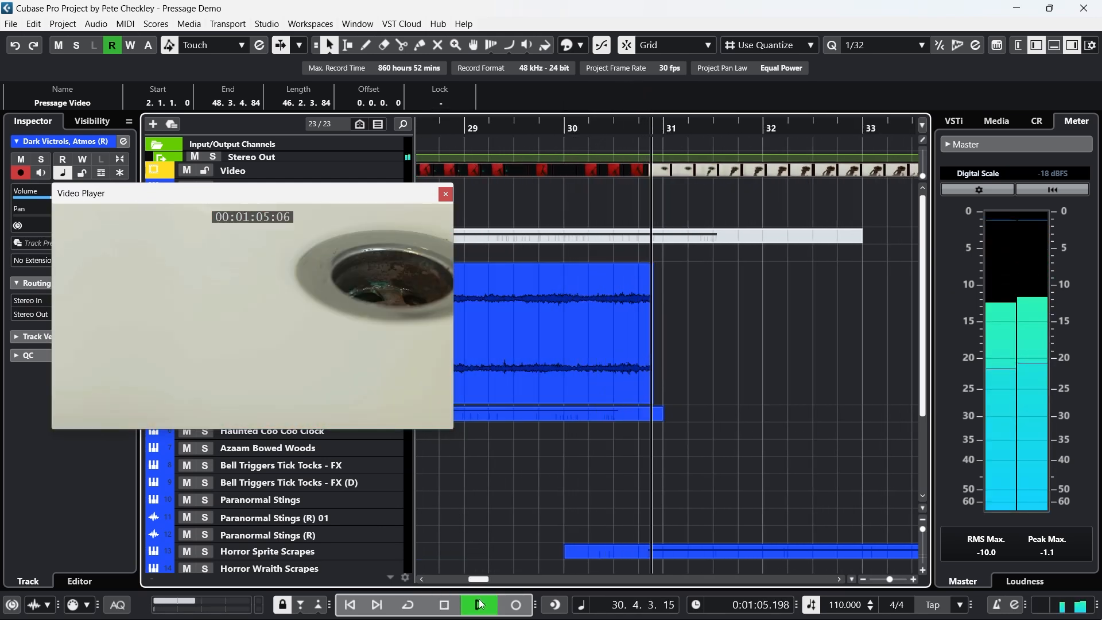
{"action": "key", "text": "space"}
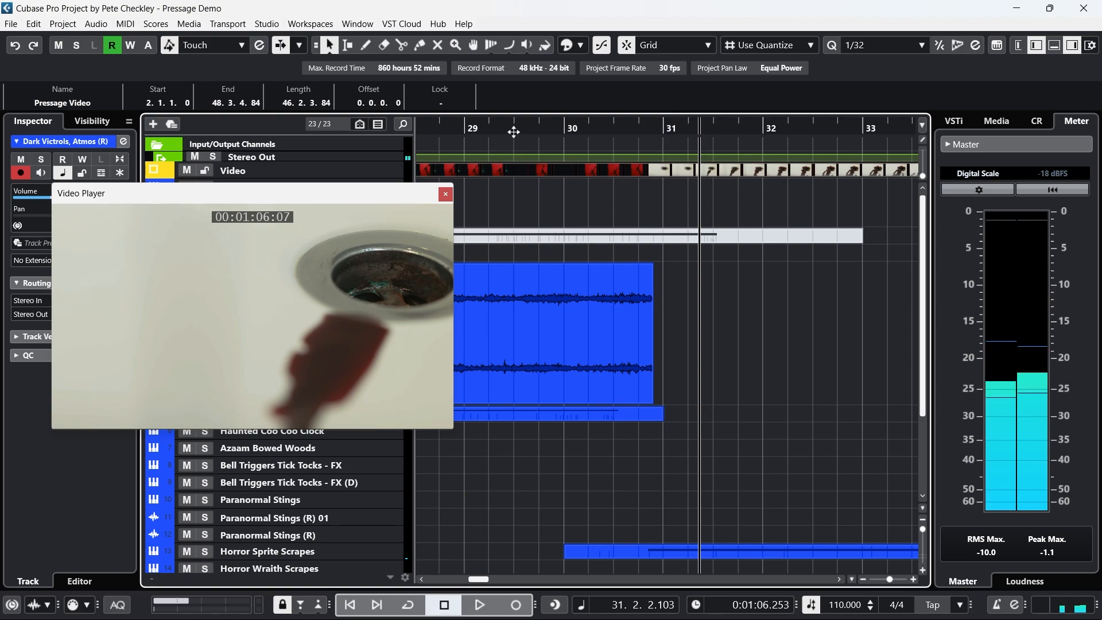
- Move the cursor back before bar 30, play the drain scene to about 35.4.3, and reset the cursor to 32.4.3.60
{"action": "left_click_drag", "start_coordinate": [513, 132], "coordinate": [417, 94]}
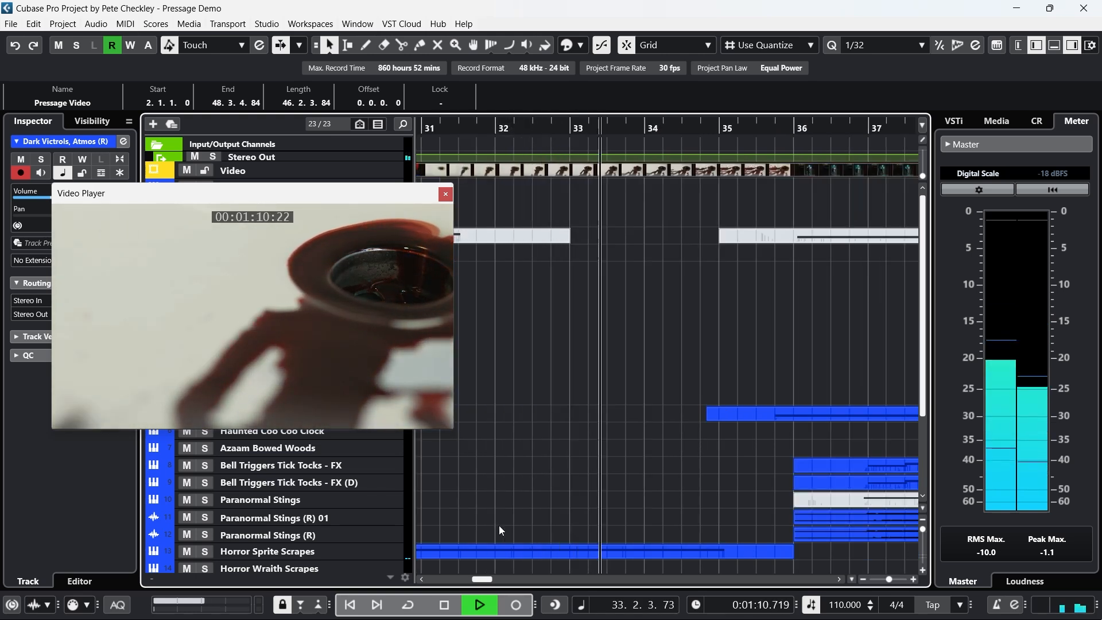
{"action": "left_click", "coordinate": [448, 604]}
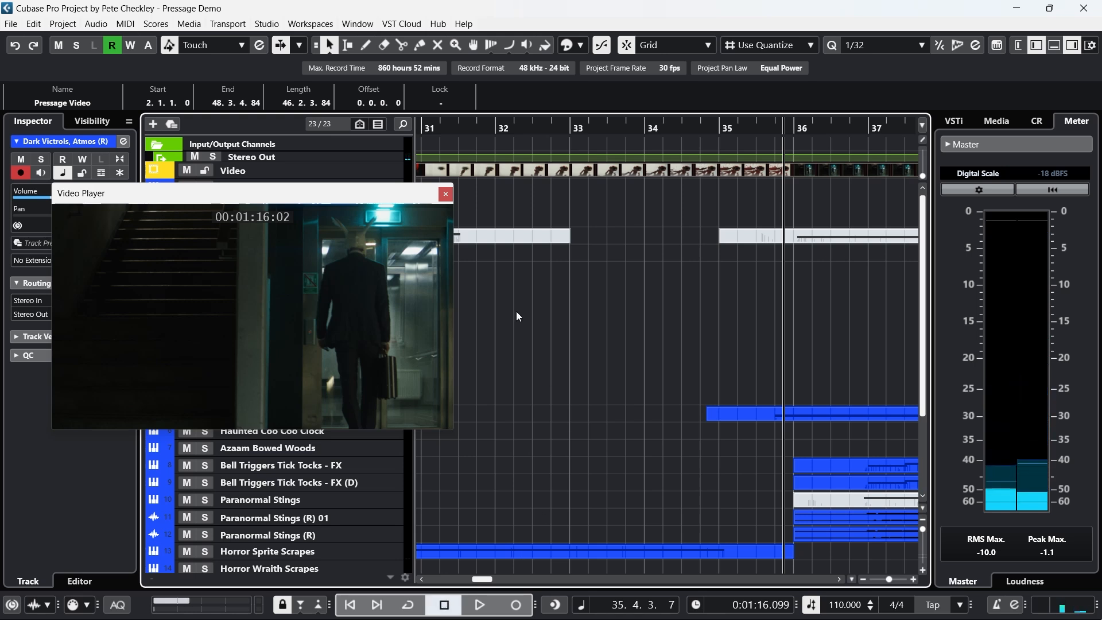
{"action": "left_click", "coordinate": [563, 129]}
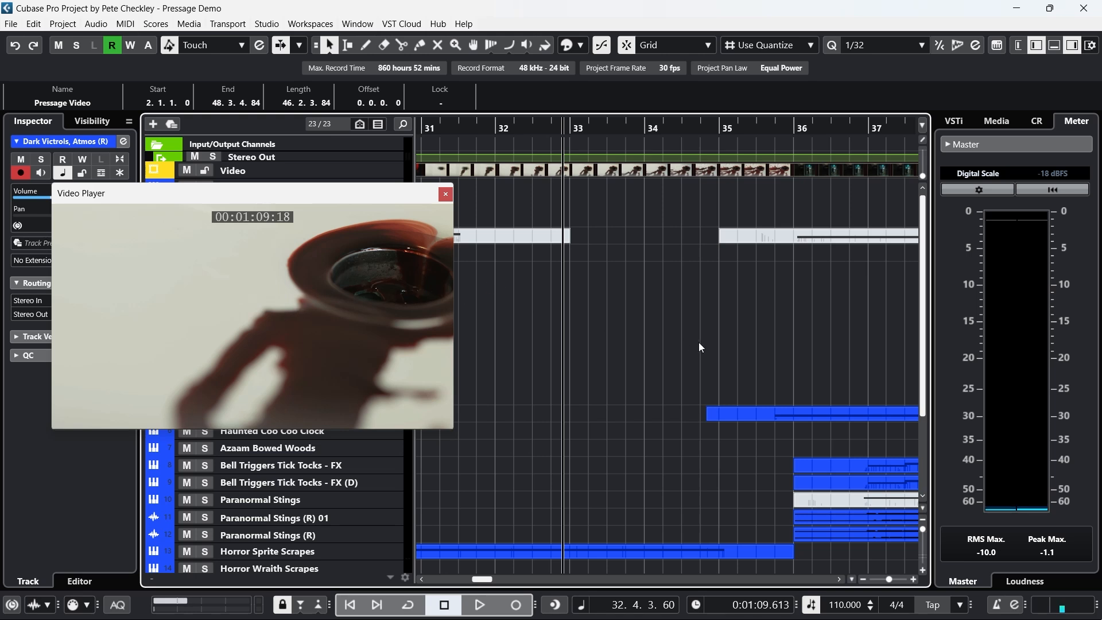
- Move the cursor through 35.2.4.0 to 35.3.1.0 and play the rest of the scene past its end to 49.2.4.93
{"action": "left_click_drag", "start_coordinate": [696, 133], "coordinate": [749, 170]}
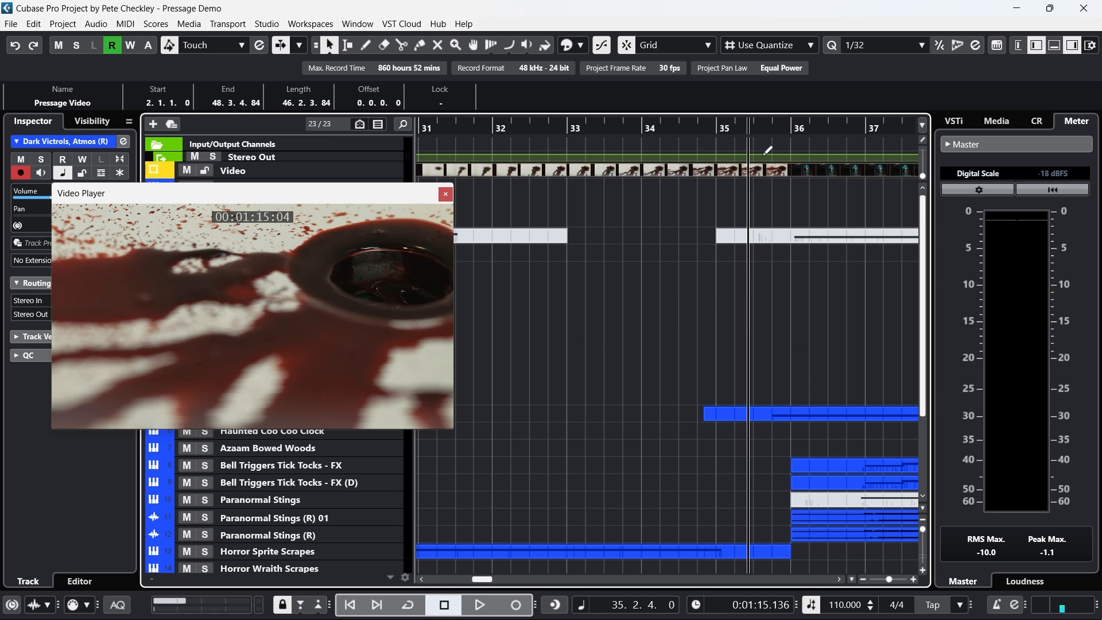
{"action": "left_click_drag", "start_coordinate": [773, 127], "coordinate": [751, 133]}
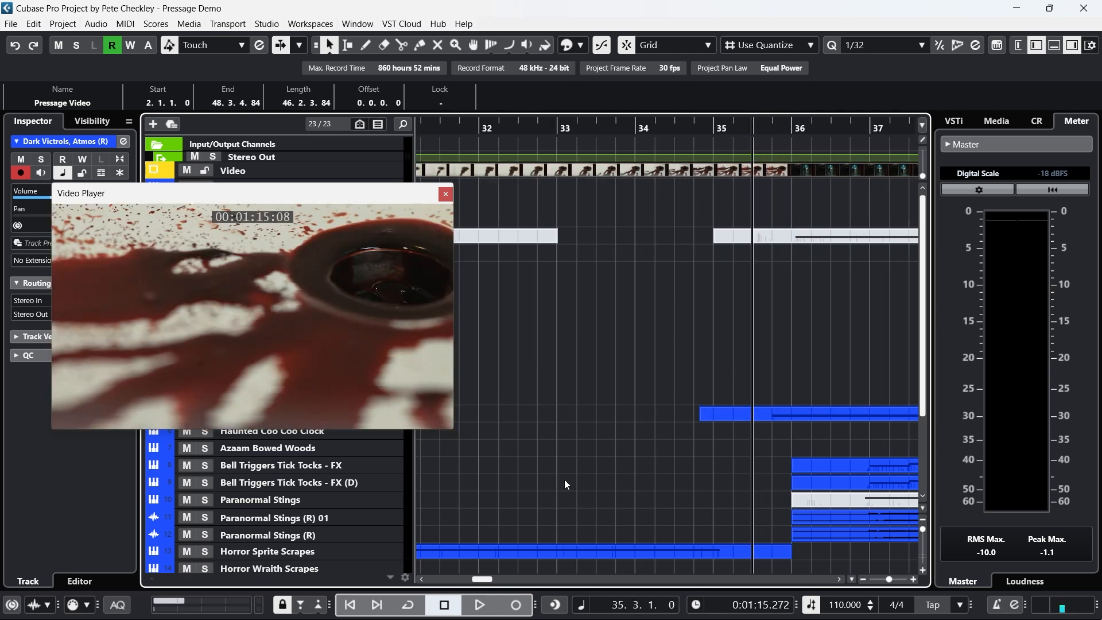
{"action": "left_click", "coordinate": [479, 604]}
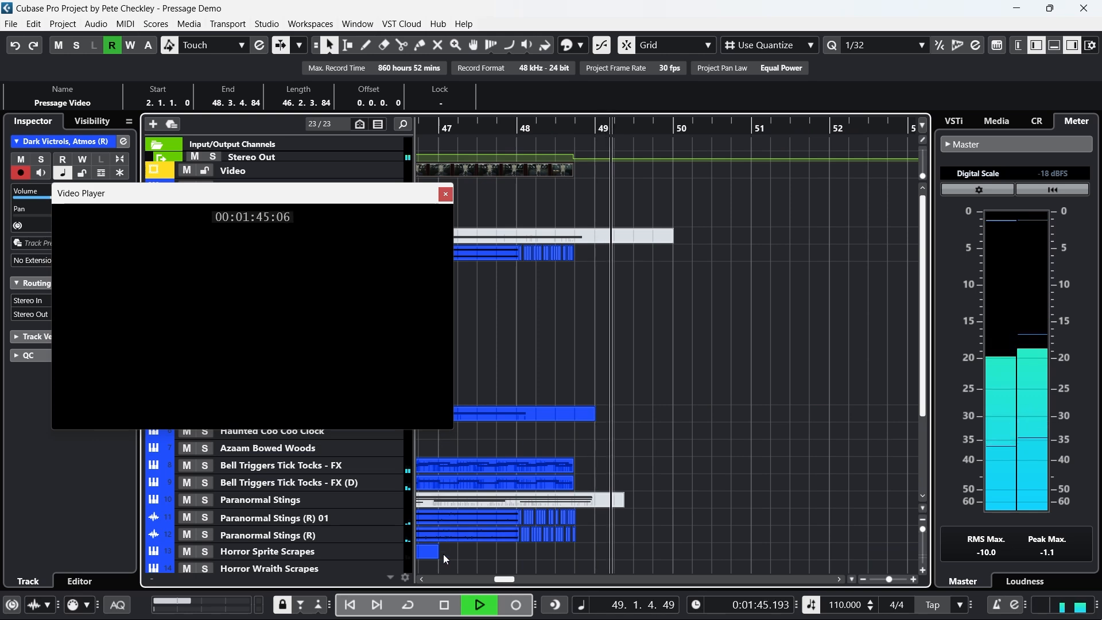
{"action": "key", "text": "space"}
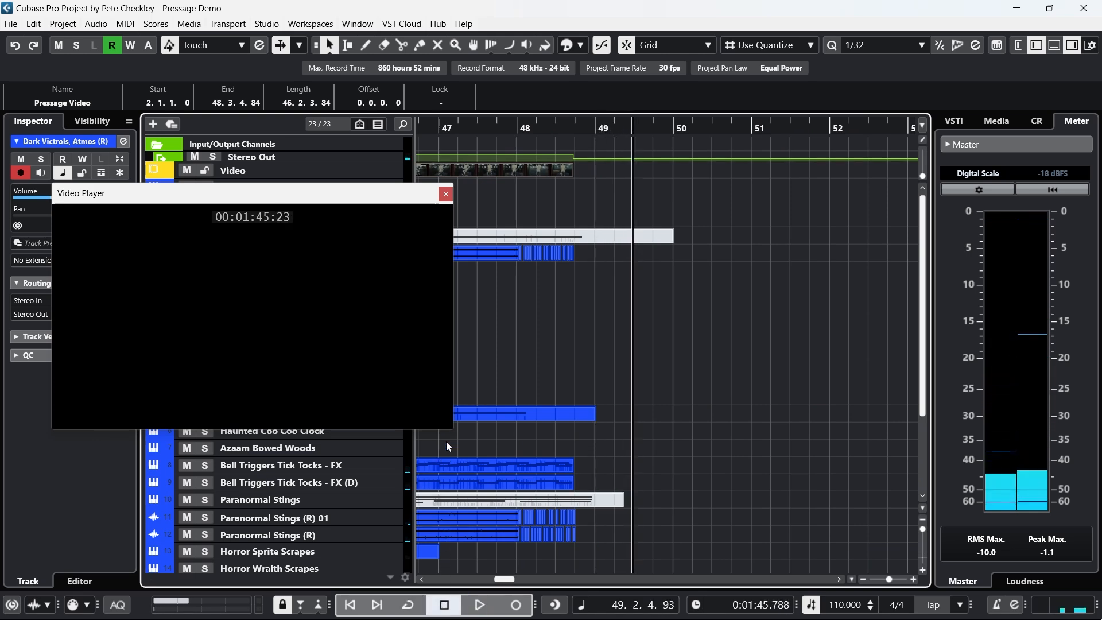
- Clear the Video Player from the screen and place the cursor at 47.4.4.60, showing the chopped clips after bar 48 up close
{"action": "left_click_drag", "start_coordinate": [401, 198], "coordinate": [317, 253]}
{"action": "left_click", "coordinate": [362, 249]}
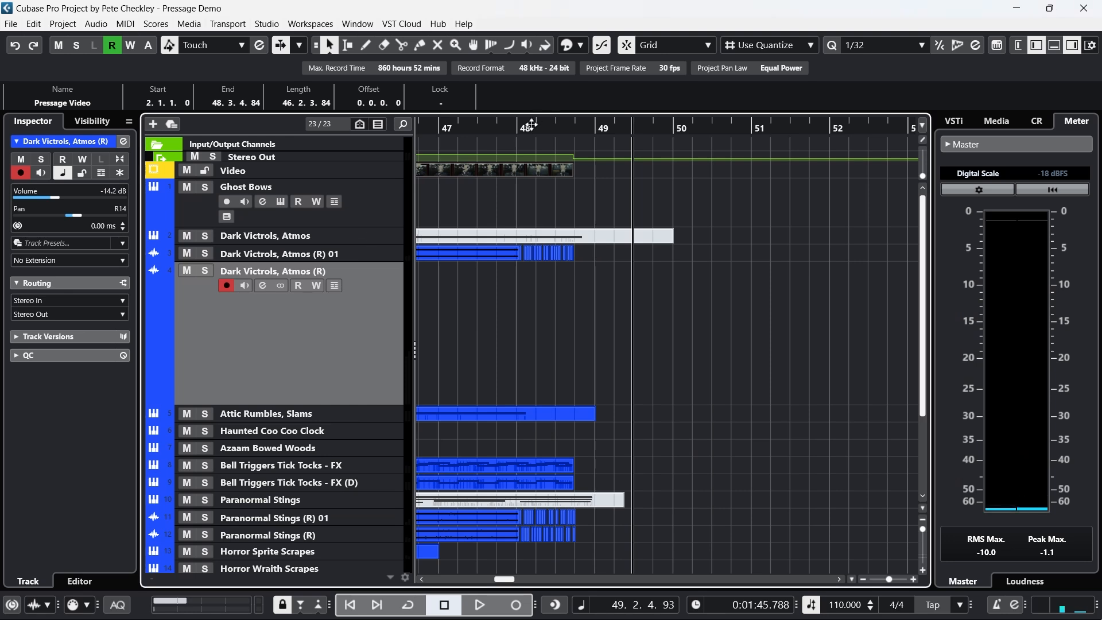
{"action": "left_click", "coordinate": [515, 127]}
{"action": "key", "text": "h"}
{"action": "key", "text": "h"}
{"action": "key", "text": "h"}
{"action": "left_click_drag", "start_coordinate": [524, 155], "coordinate": [517, 156]}
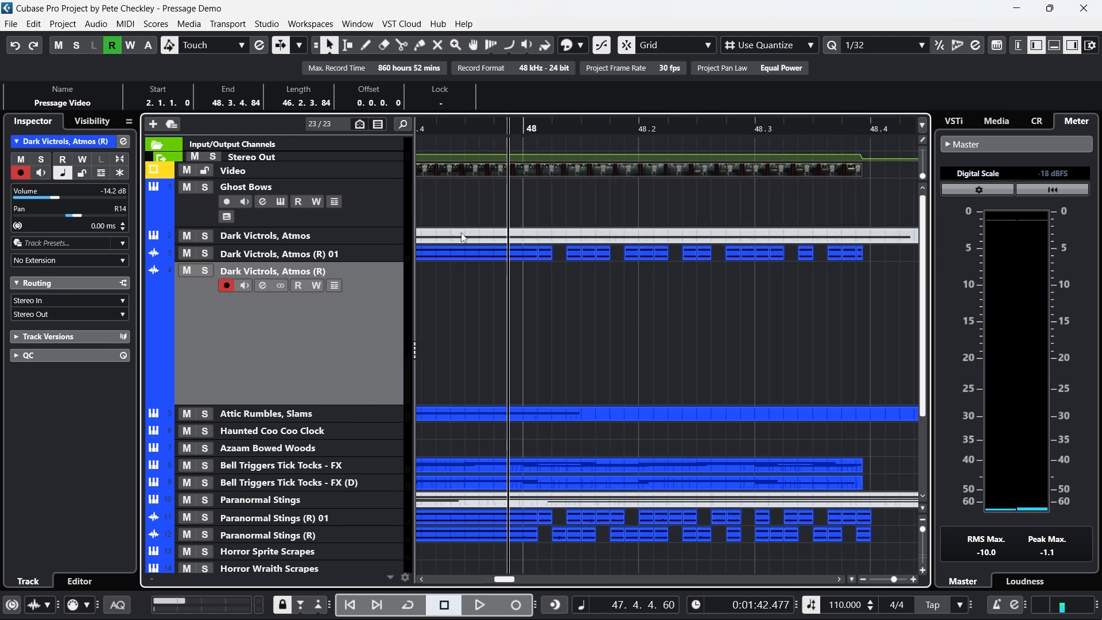
- Examine the notes of the Bell Triggers Tick Tocks - FX (D) clip in the Key Editor, and close the editor
{"action": "scroll", "coordinate": [534, 408], "scroll_direction": "down", "scroll_amount": 3}
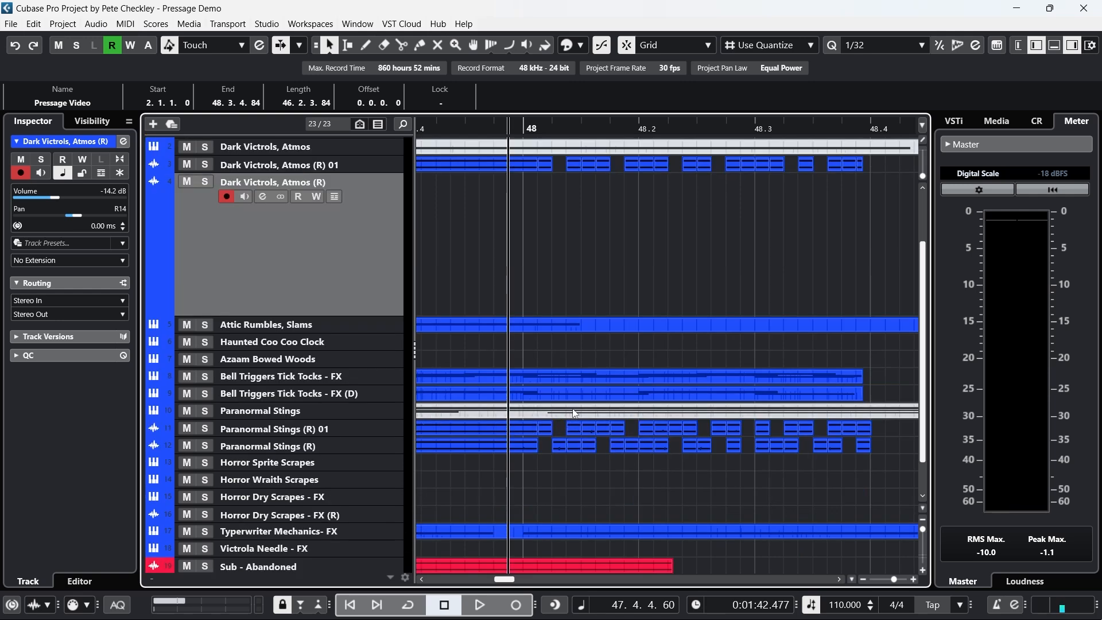
{"action": "double_click", "coordinate": [543, 402]}
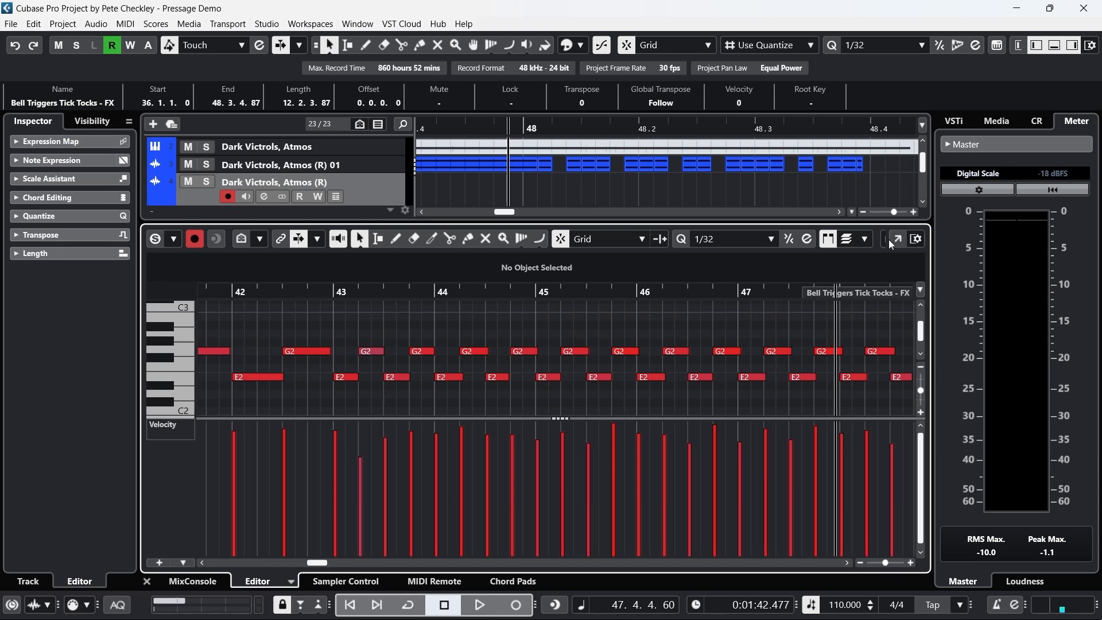
{"action": "left_click", "coordinate": [147, 581]}
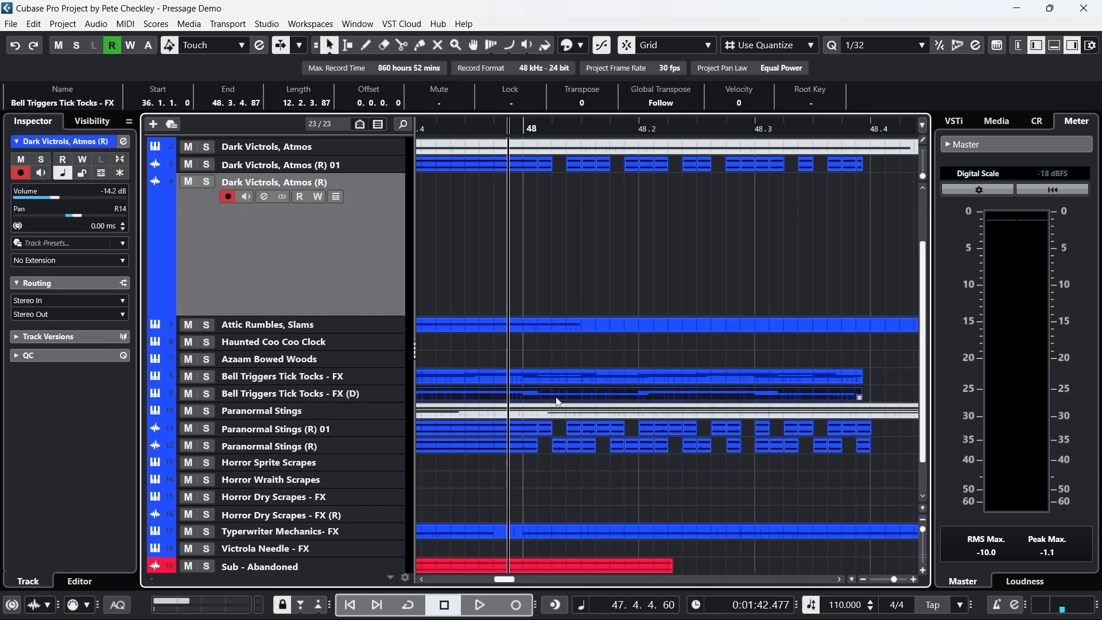
- Examine the overlapping notes of the Paranormal Stings clip in the Key Editor, including the low ones, and close the editor
{"action": "double_click", "coordinate": [571, 413]}
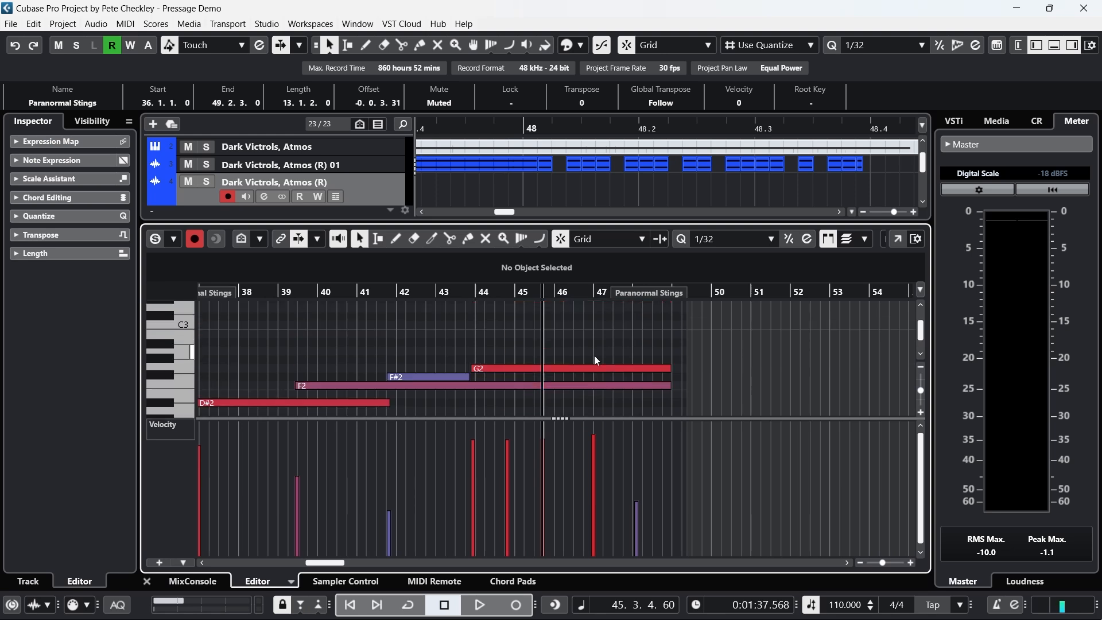
{"action": "scroll", "coordinate": [594, 358], "scroll_direction": "up", "scroll_amount": 2}
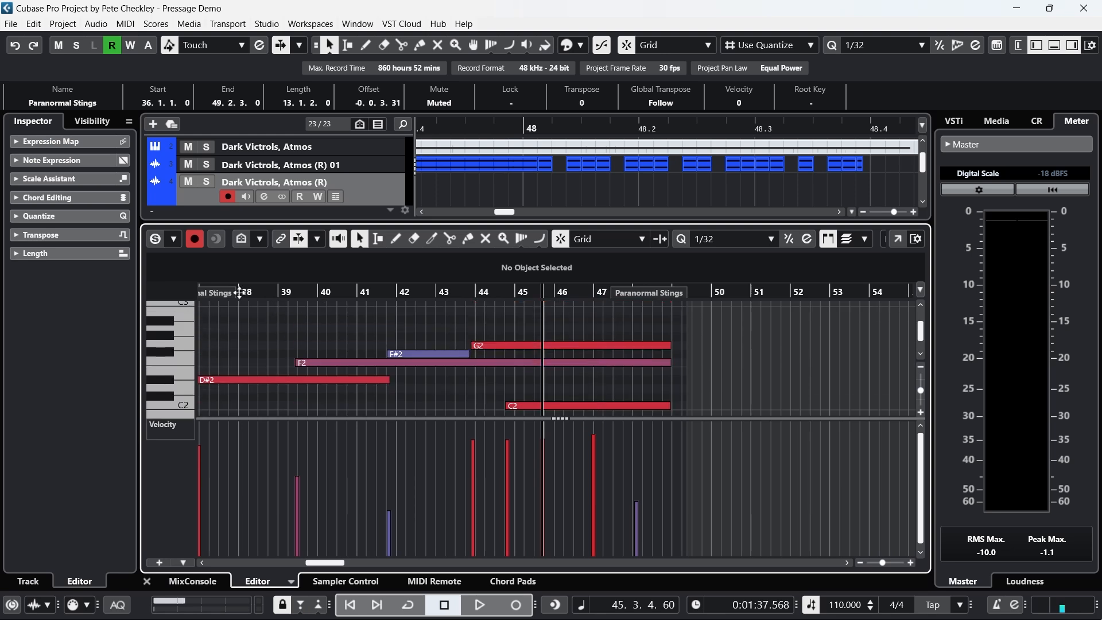
{"action": "left_click", "coordinate": [148, 581]}
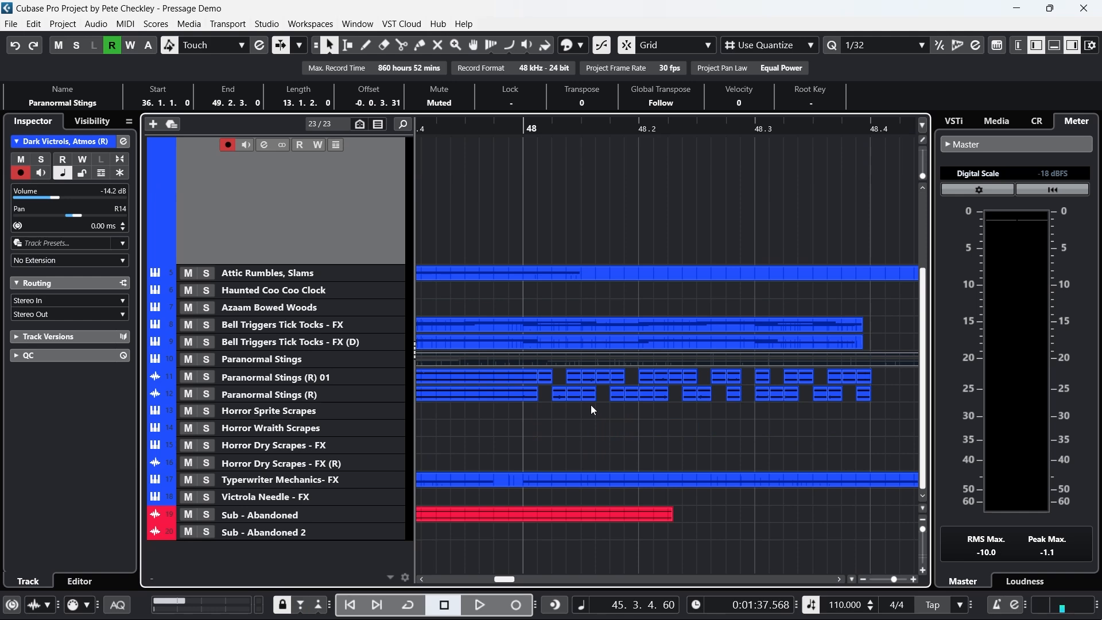
- Reopen the Paranormal Stings clip, transpose all its notes up one semitone and back down, and close the editor
{"action": "scroll", "coordinate": [591, 405], "scroll_direction": "up", "scroll_amount": 5}
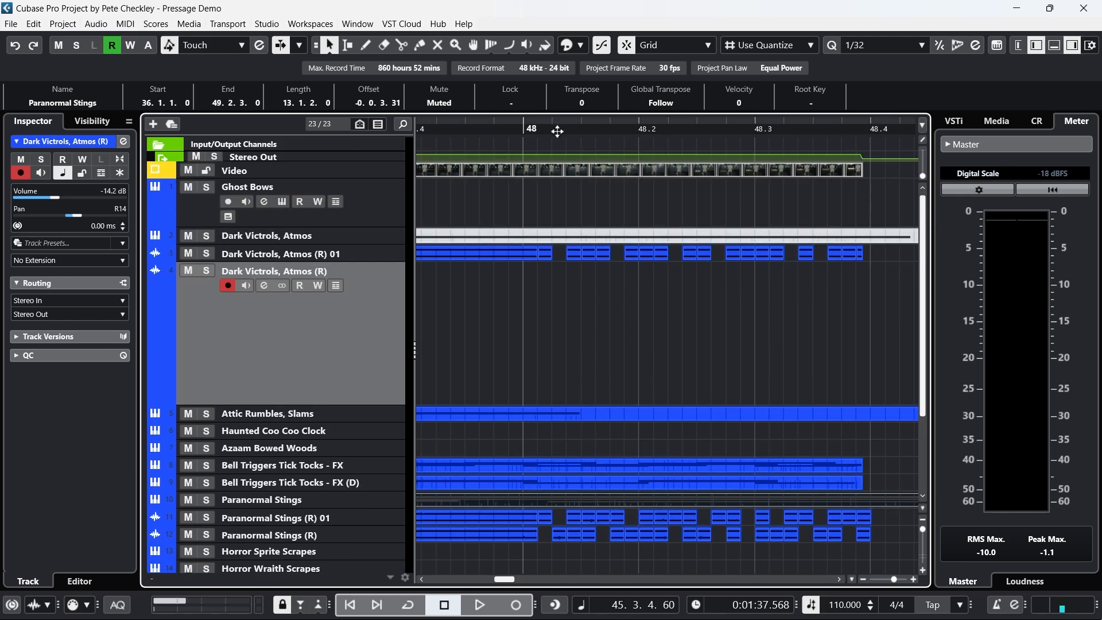
{"action": "scroll", "coordinate": [631, 382], "scroll_direction": "down", "scroll_amount": 3}
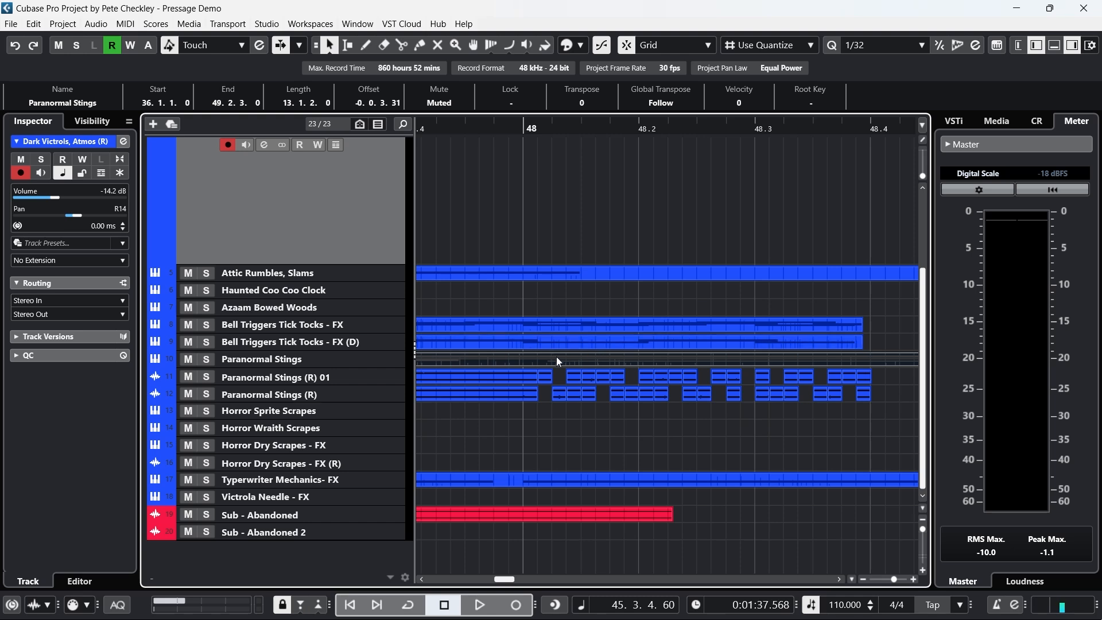
{"action": "left_click", "coordinate": [532, 422]}
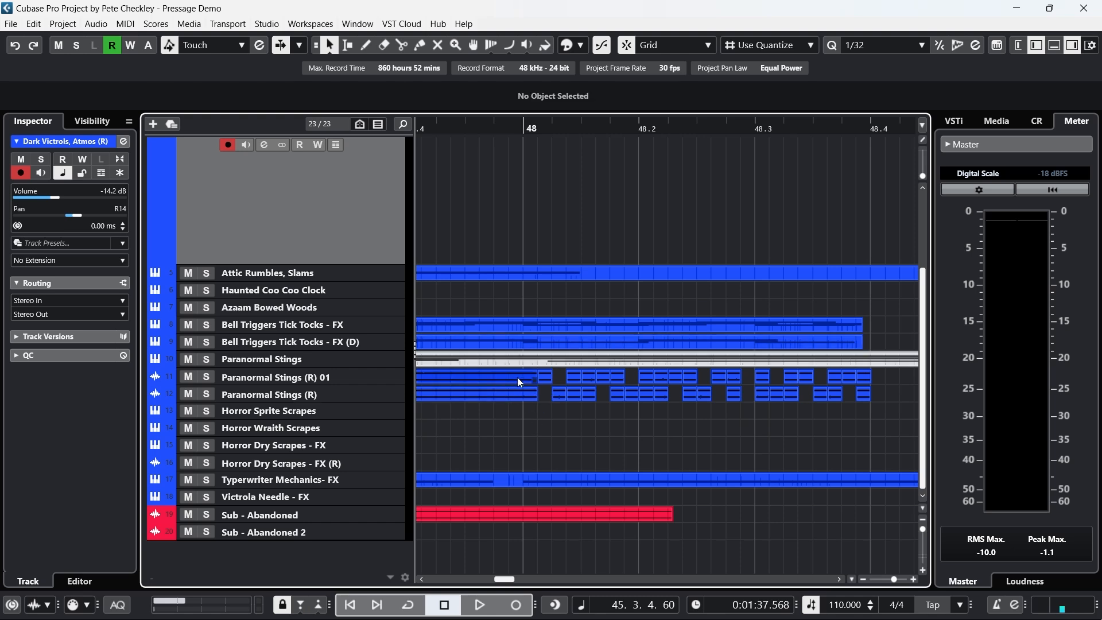
{"action": "double_click", "coordinate": [562, 361]}
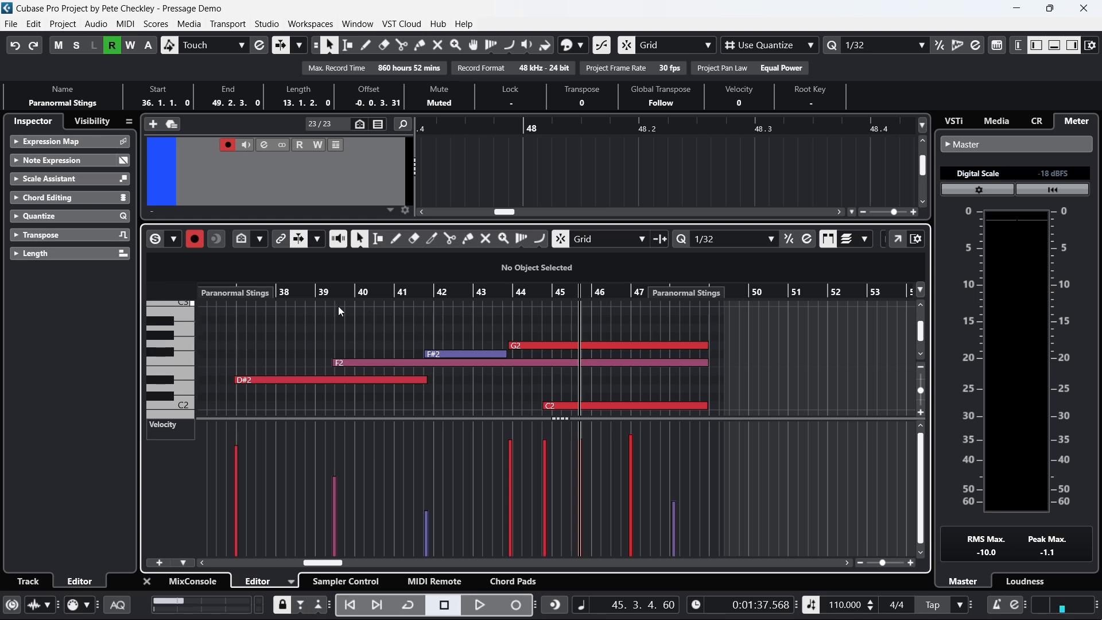
{"action": "key", "text": "ctrl+a"}
{"action": "key", "text": "Up"}
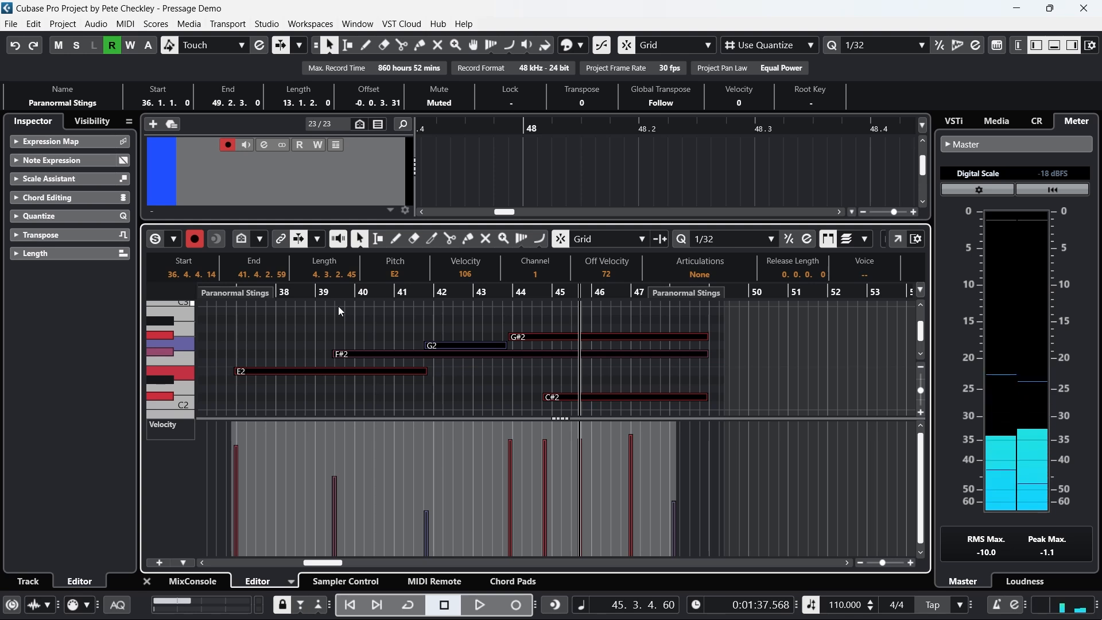
{"action": "key", "text": "Down"}
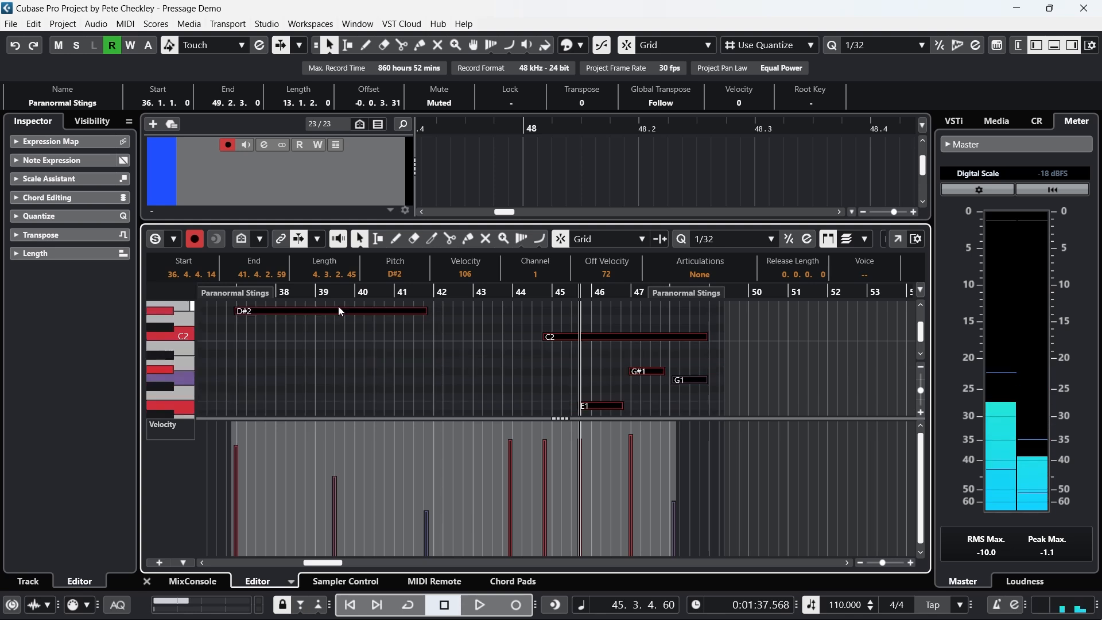
{"action": "left_click", "coordinate": [147, 581]}
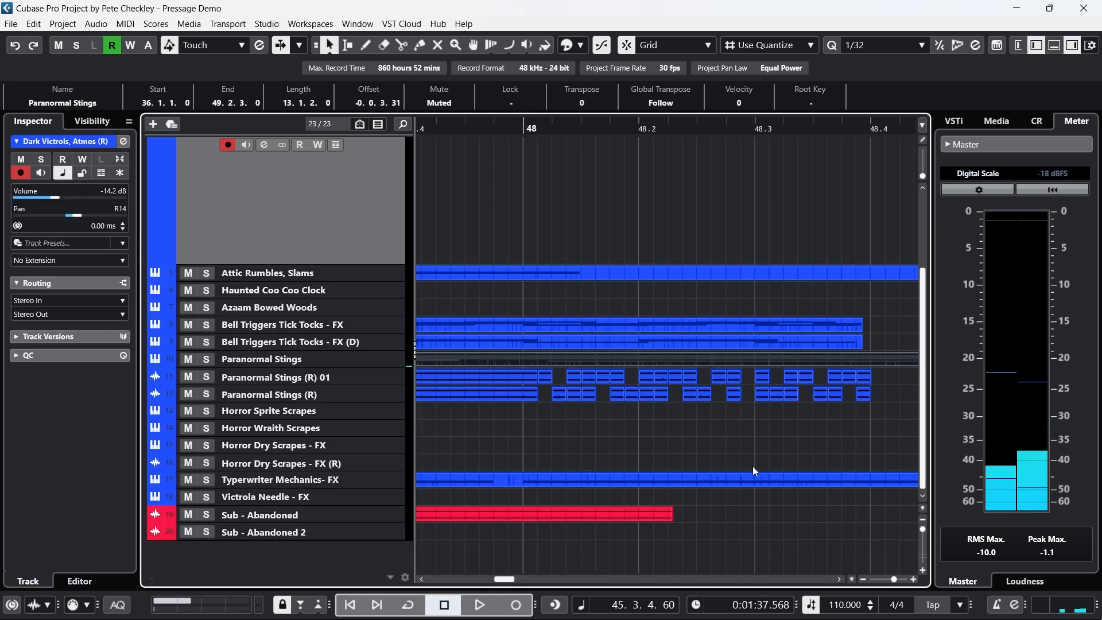
- Solo the Paranormal Stings (R) 01 and Paranormal Stings (R) tracks, and start playback from about bar 45
{"action": "left_click", "coordinate": [525, 136]}
{"action": "left_click", "coordinate": [206, 376]}
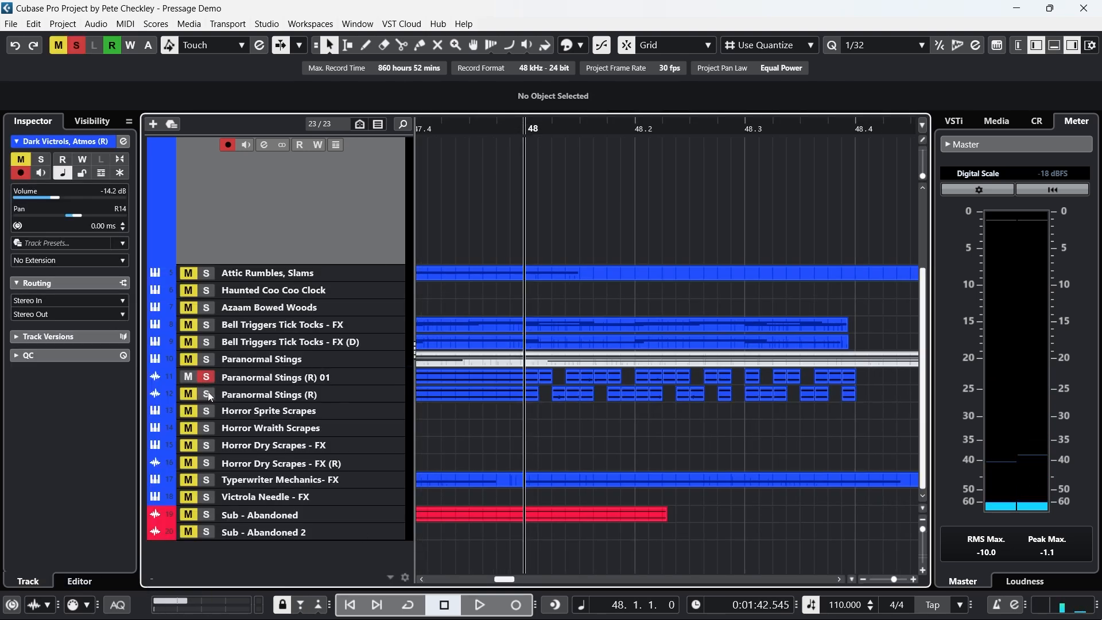
{"action": "left_click_drag", "start_coordinate": [491, 131], "coordinate": [470, 113]}
{"action": "key", "text": "space"}
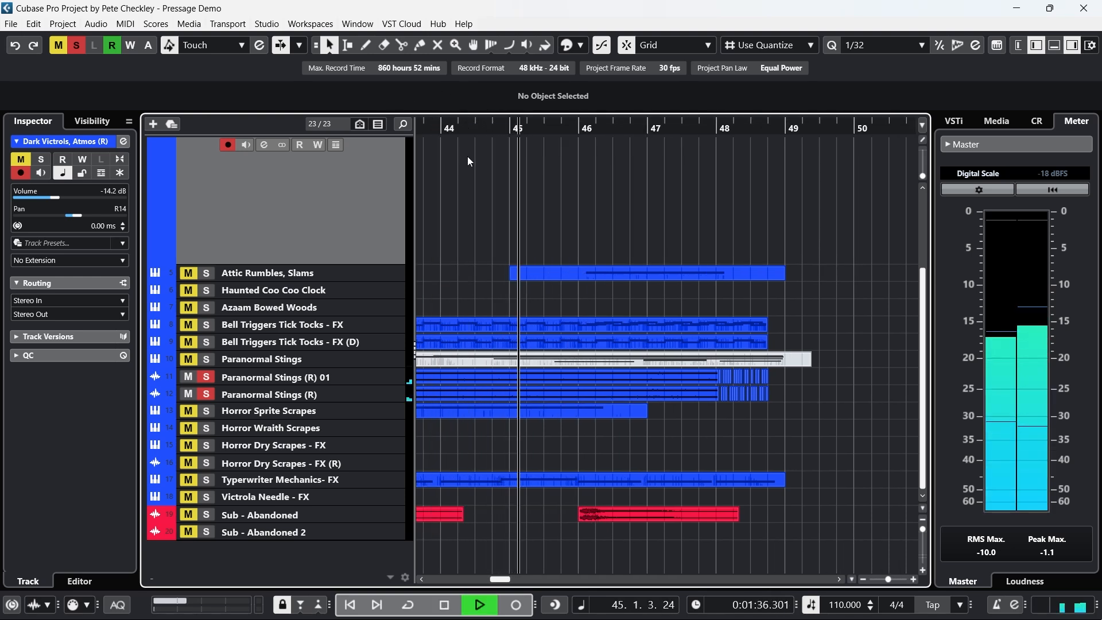
- Check the panning of the Paranormal Stings (R) 01 and Paranormal Stings (R) tracks in turn, and stop playback at 48.4.2.82
{"action": "left_click", "coordinate": [399, 376]}
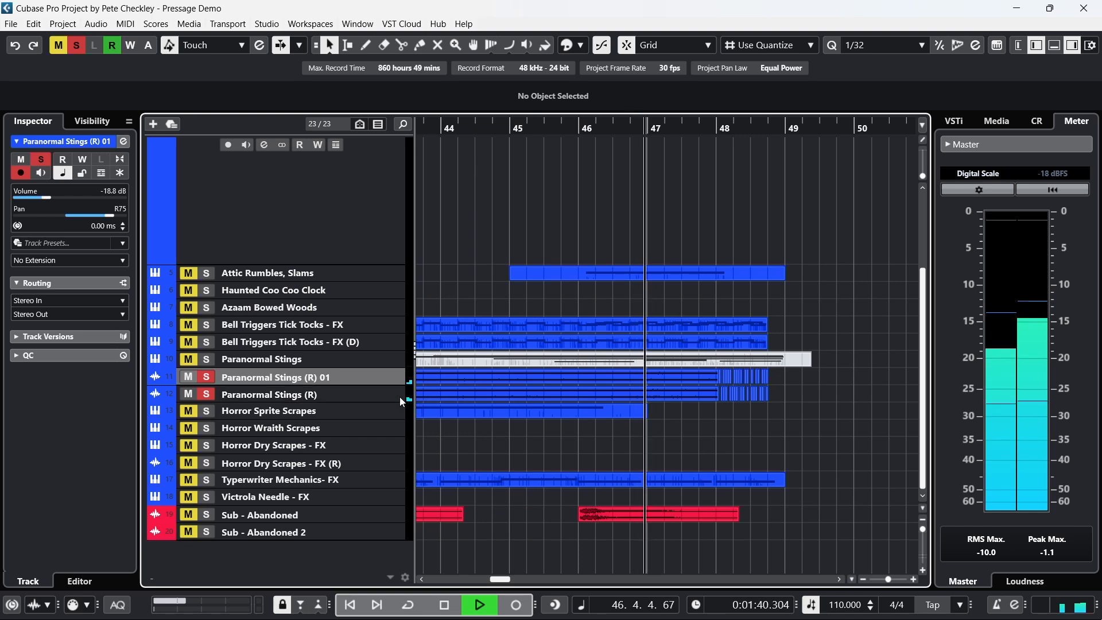
{"action": "left_click", "coordinate": [400, 400]}
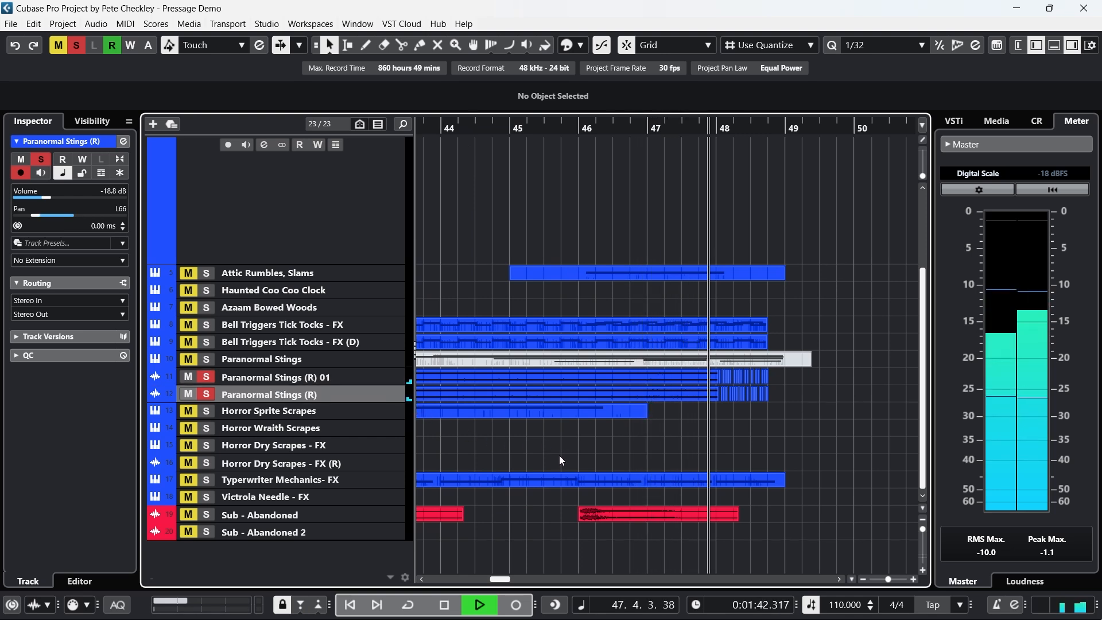
{"action": "left_click", "coordinate": [444, 604]}
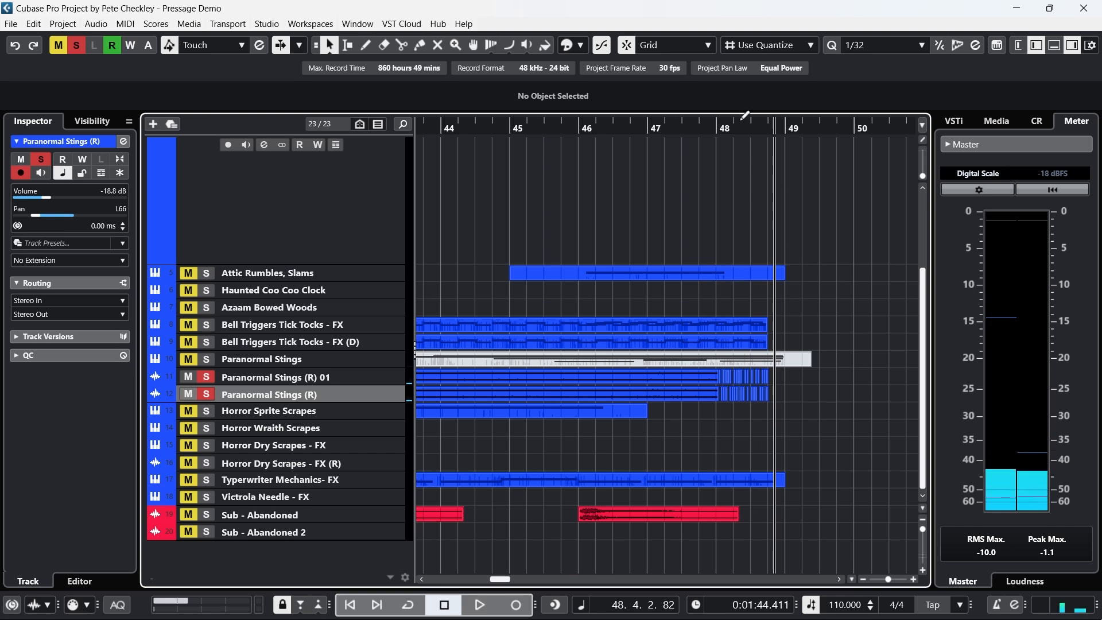
- Place the cursor at 47.1.3.60, solo Dark Victrols, Atmos (R) 01 as well, and play the three tracks to 48.3.4.67
{"action": "left_click_drag", "start_coordinate": [721, 124], "coordinate": [658, 126]}
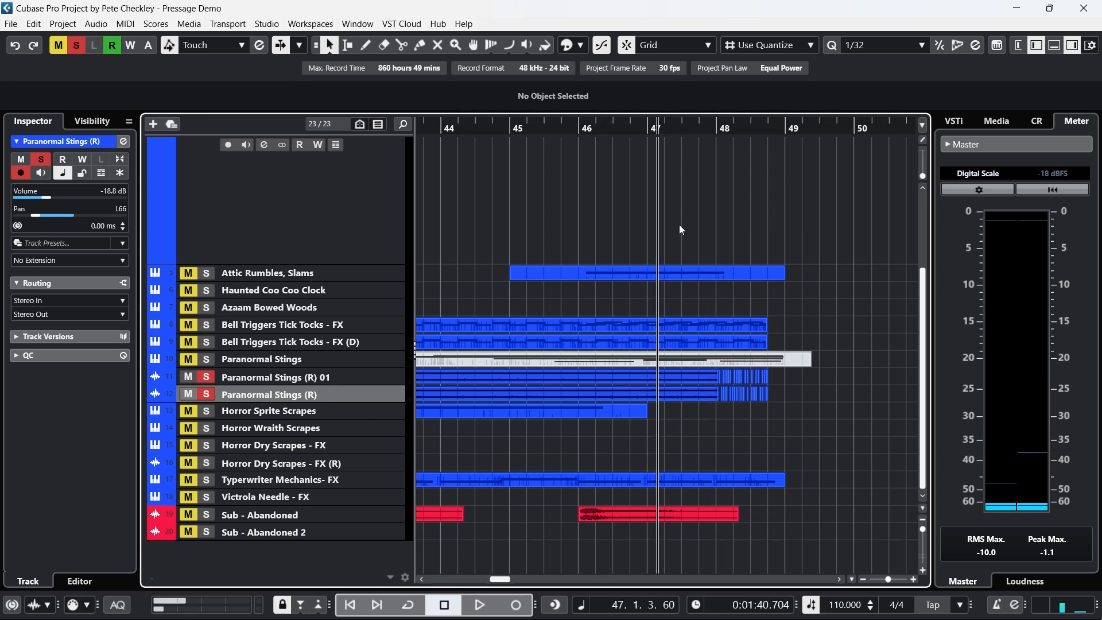
{"action": "scroll", "coordinate": [679, 225], "scroll_direction": "up", "scroll_amount": 4}
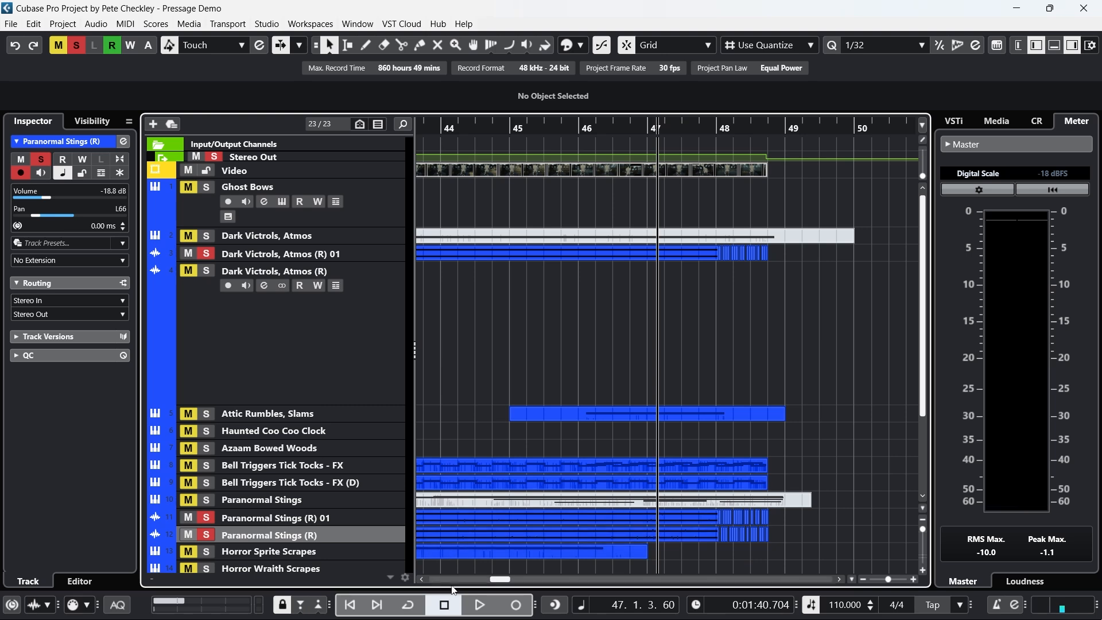
{"action": "left_click", "coordinate": [479, 605]}
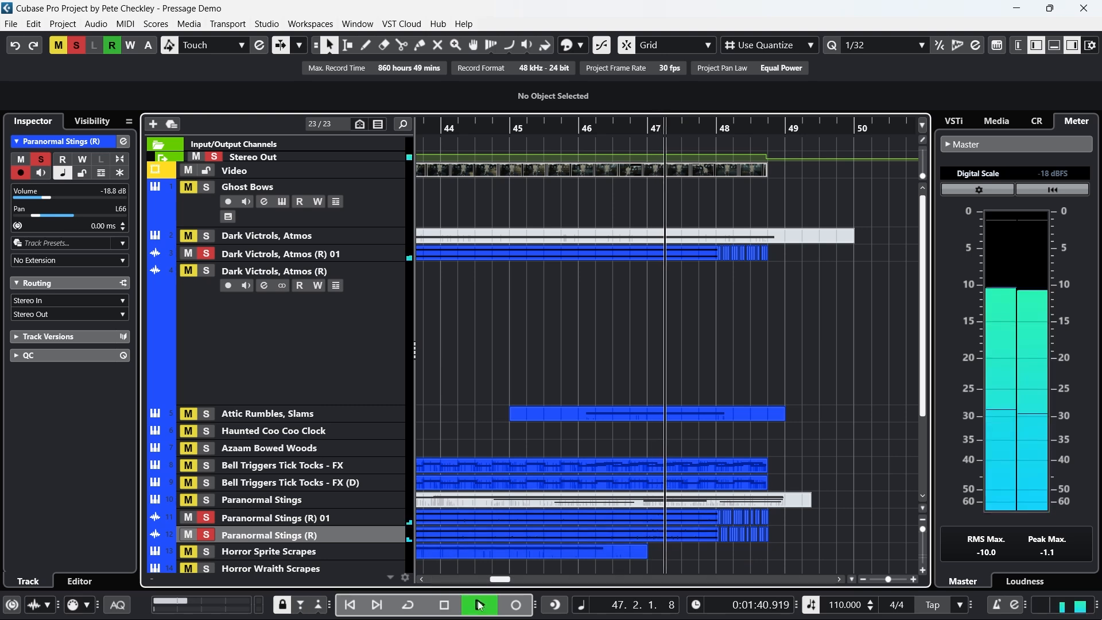
{"action": "left_click", "coordinate": [444, 605]}
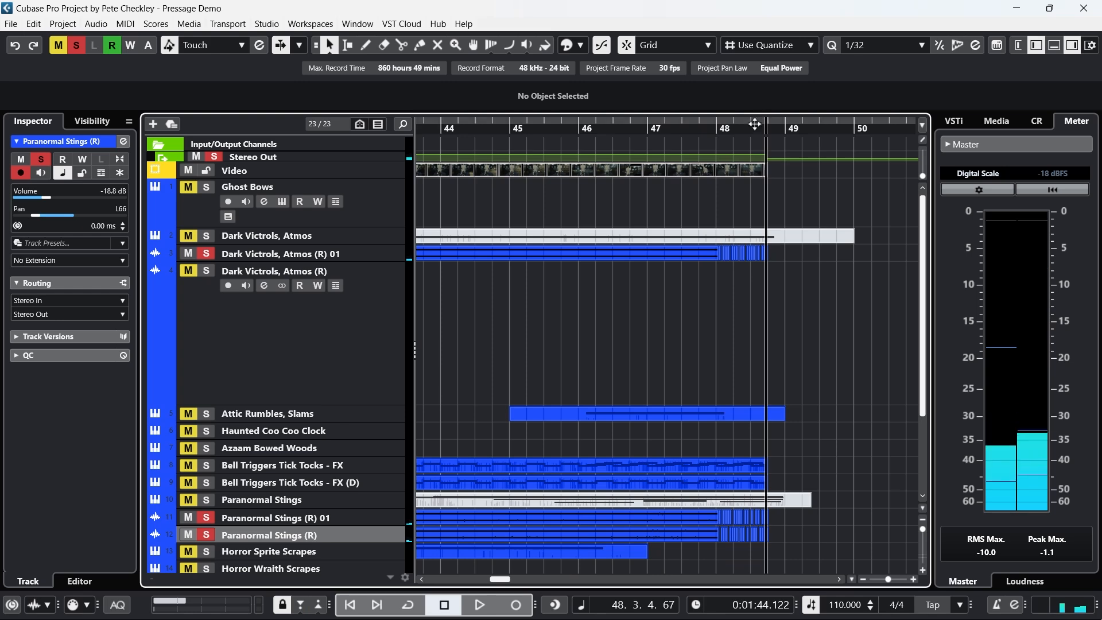
- Enlarge the Dark Victrols, Atmos (R) 01 track to examine its clip's fade-in and chopped ending, and shrink the track back
{"action": "left_click_drag", "start_coordinate": [754, 123], "coordinate": [614, 124]}
{"action": "left_click", "coordinate": [532, 253]}
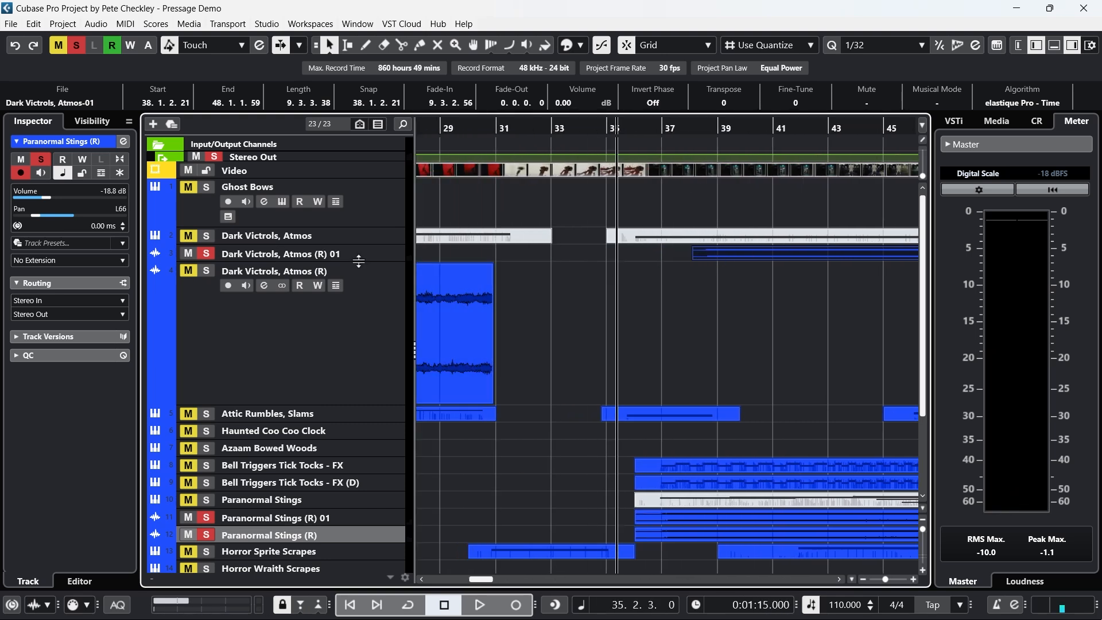
{"action": "left_click", "coordinate": [357, 259]}
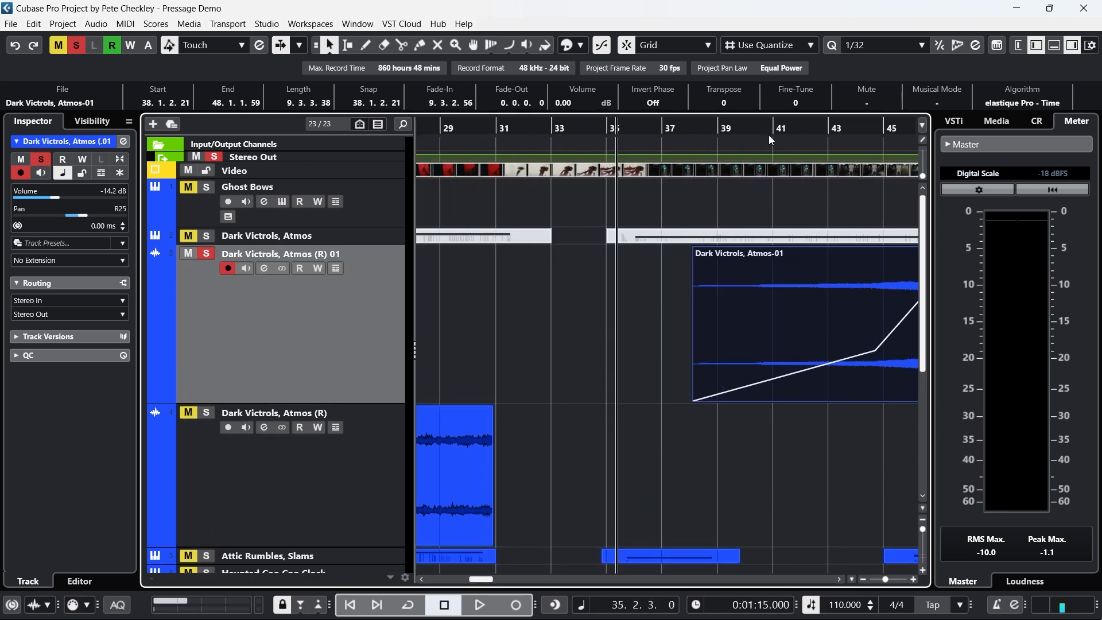
{"action": "left_click_drag", "start_coordinate": [769, 130], "coordinate": [703, 130]}
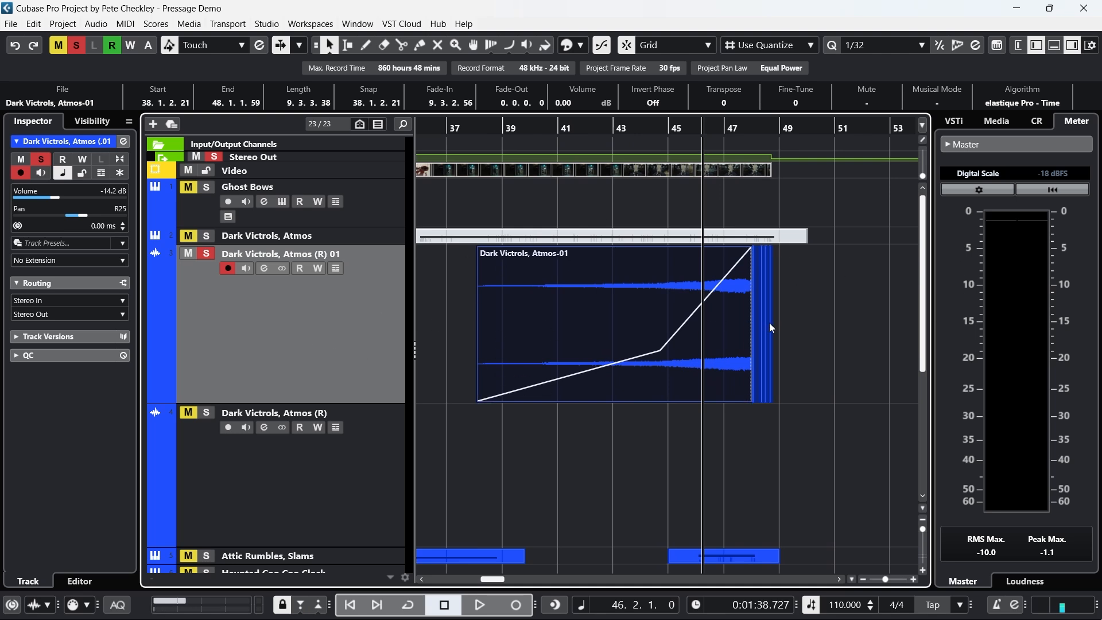
{"action": "left_click_drag", "start_coordinate": [337, 404], "coordinate": [373, 252]}
- Place the cursor at 47.4.1.60 and play the soloed tracks' chopped clips to about 48.2.4
{"action": "scroll", "coordinate": [583, 404], "scroll_direction": "down", "scroll_amount": 2}
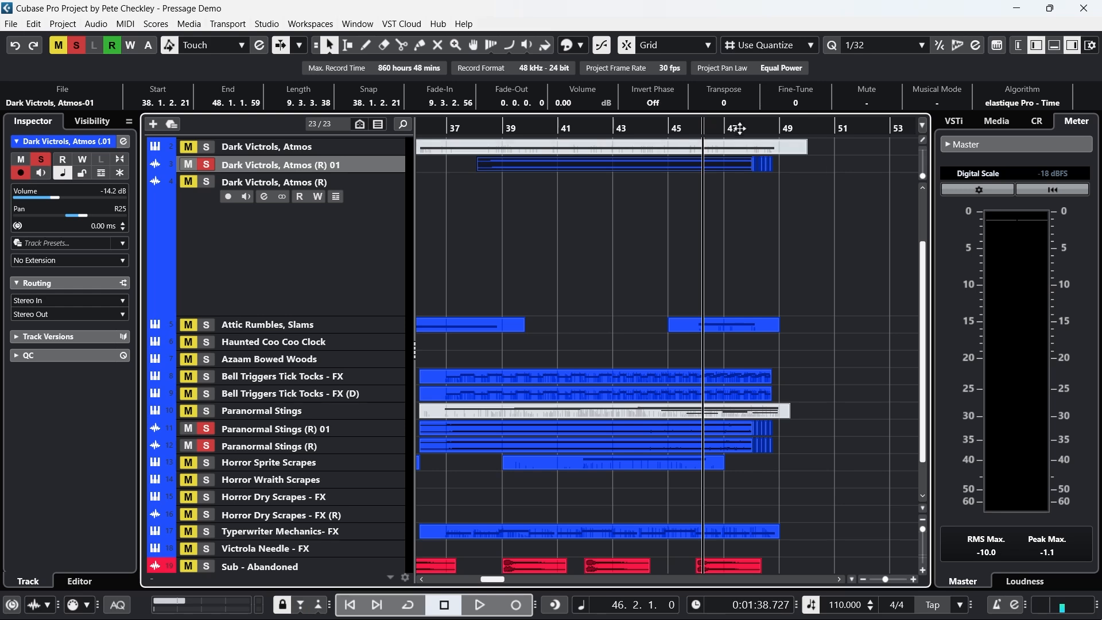
{"action": "left_click_drag", "start_coordinate": [739, 128], "coordinate": [570, 168]}
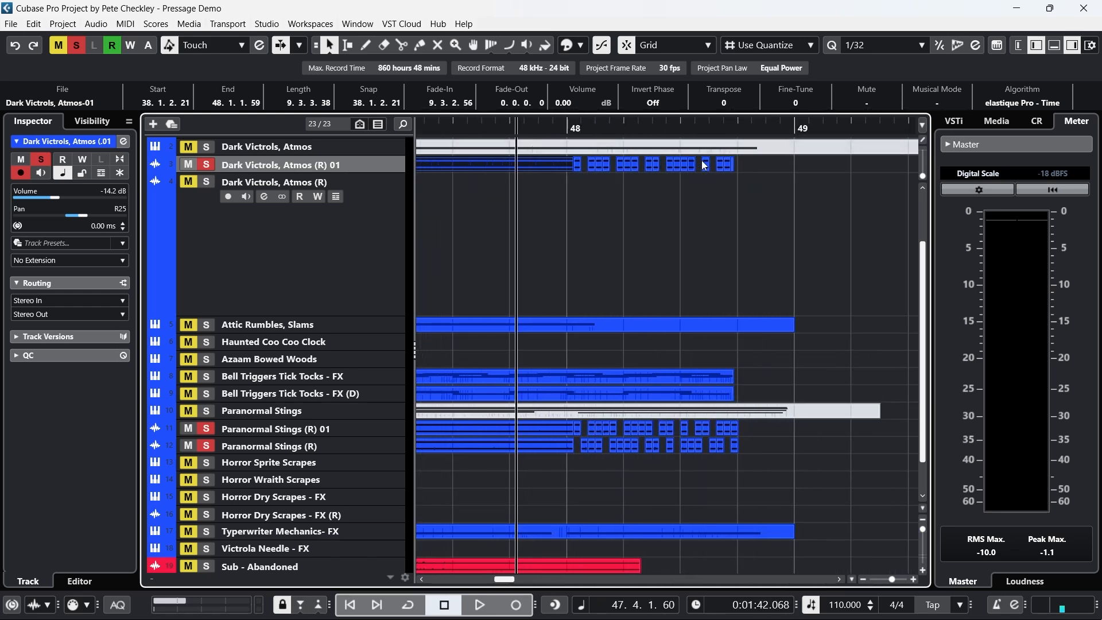
{"action": "left_click", "coordinate": [469, 605]}
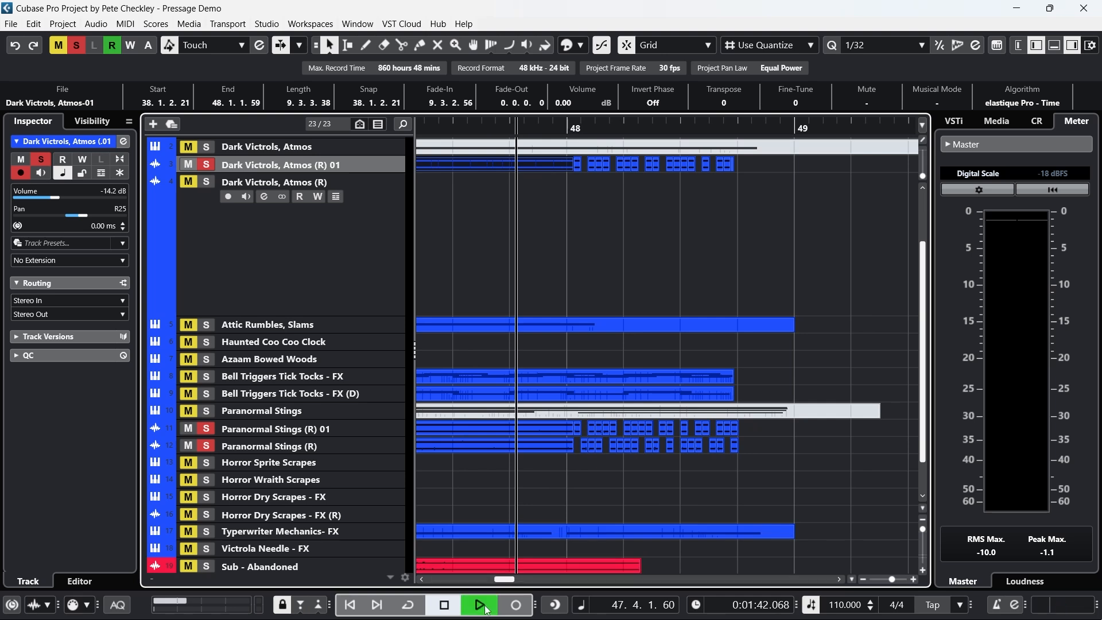
{"action": "left_click", "coordinate": [445, 604]}
{"action": "left_click_drag", "start_coordinate": [537, 127], "coordinate": [701, 93]}
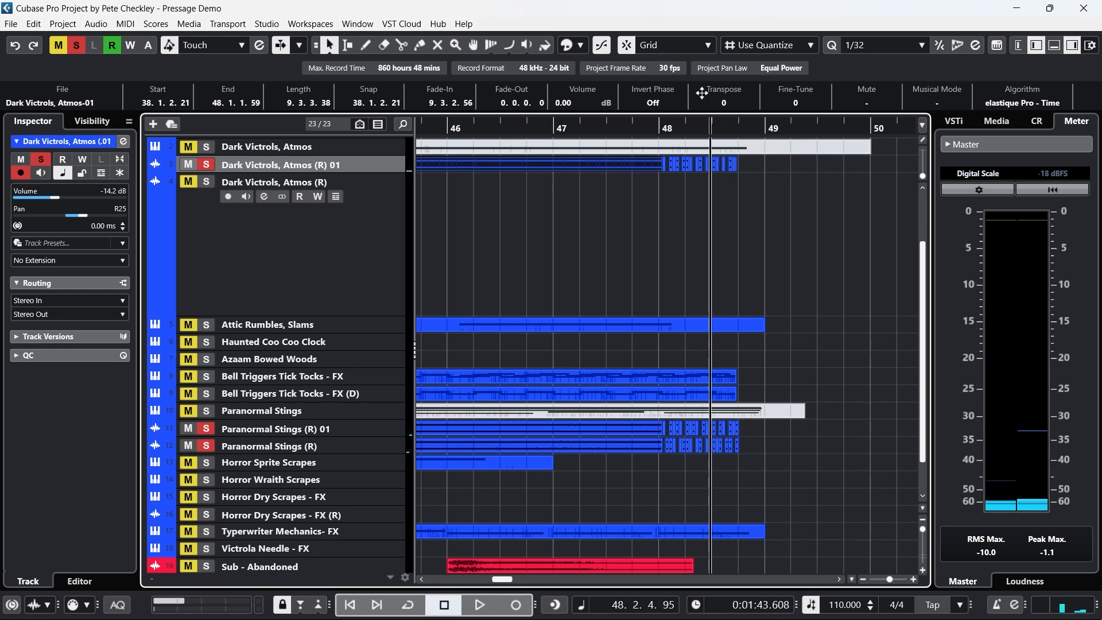
- Enlarge the Stereo Out track to examine where its volume automation drops just before 48.4, and shrink the track back
{"action": "scroll", "coordinate": [774, 246], "scroll_direction": "up", "scroll_amount": 3}
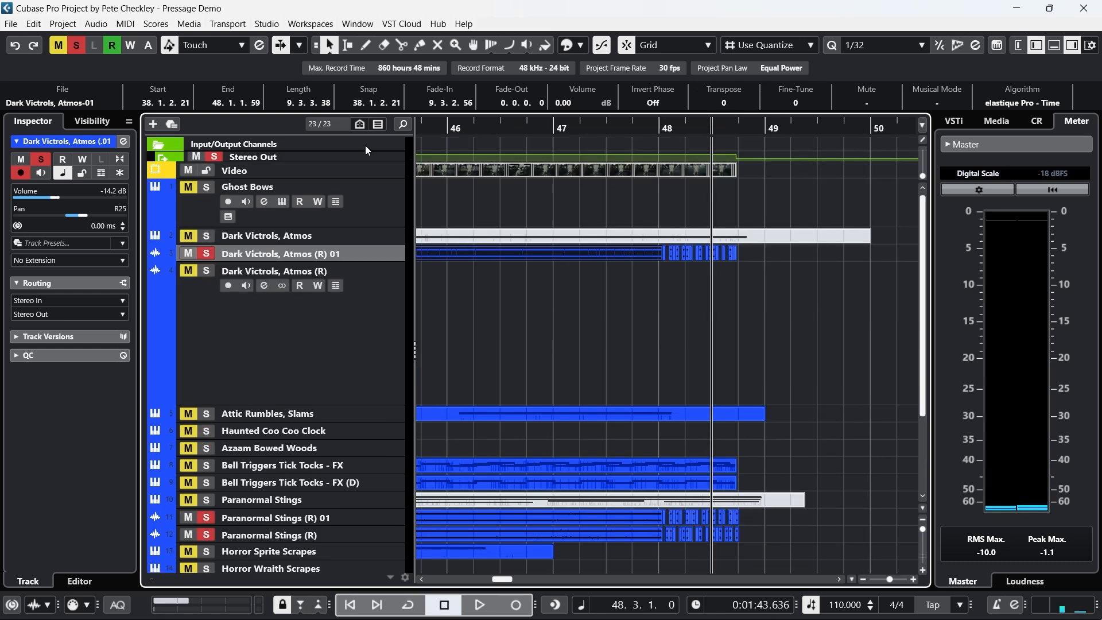
{"action": "left_click_drag", "start_coordinate": [400, 166], "coordinate": [370, 351]}
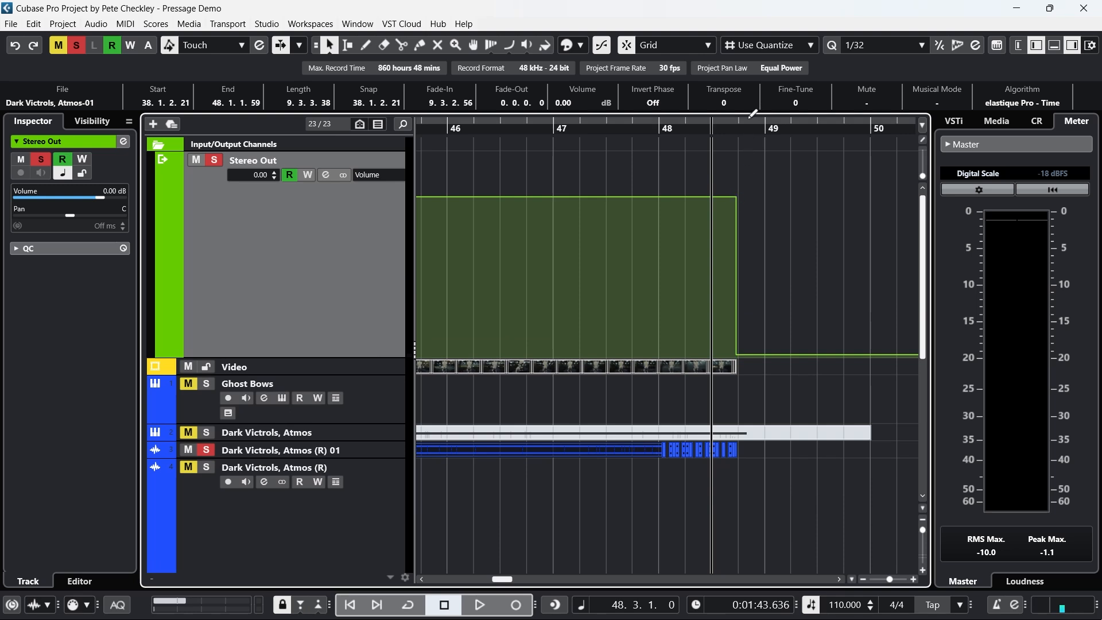
{"action": "left_click_drag", "start_coordinate": [742, 124], "coordinate": [684, 170]}
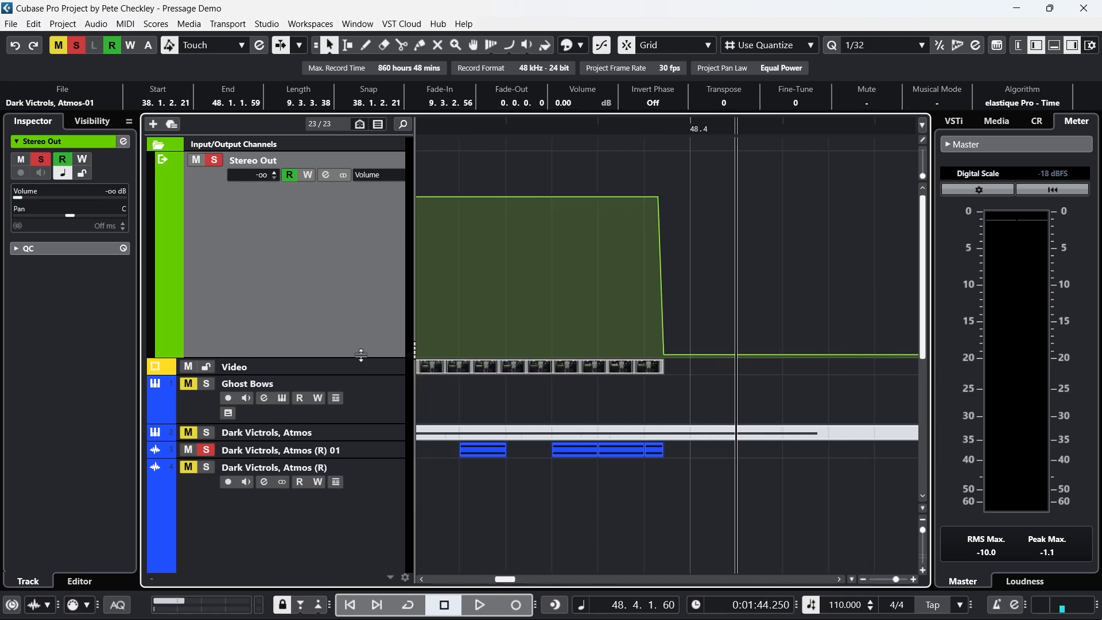
{"action": "left_click_drag", "start_coordinate": [360, 355], "coordinate": [367, 182]}
- Clear all solos and briefly play the full mix from near the end of bar 47
{"action": "left_click_drag", "start_coordinate": [498, 128], "coordinate": [642, 135]}
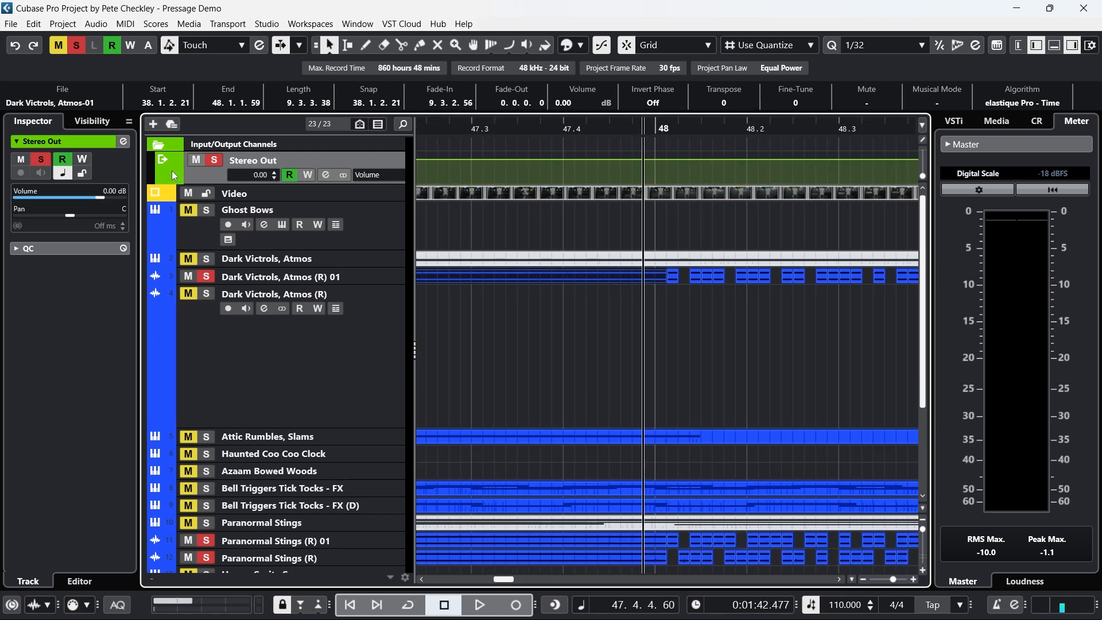
{"action": "left_click", "coordinate": [216, 161]}
{"action": "left_click_drag", "start_coordinate": [563, 127], "coordinate": [577, 102]}
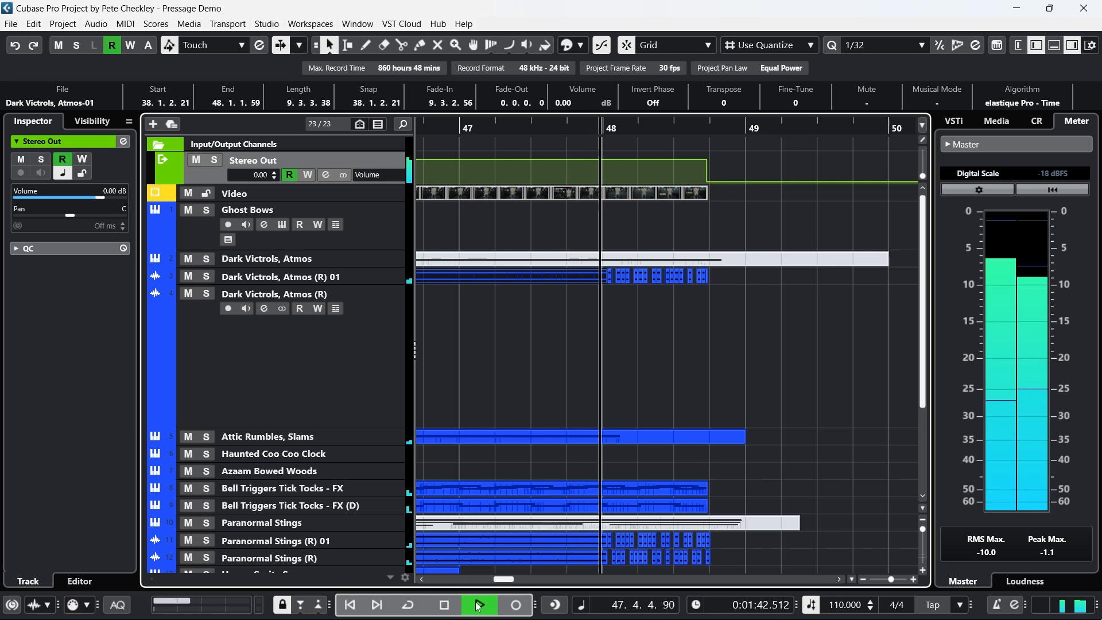
{"action": "left_click", "coordinate": [446, 606]}
- Place the cursor at 47.4.2.60, open the video player, and play the ending with the full mix to 48.4.4.82
{"action": "left_click", "coordinate": [580, 129]}
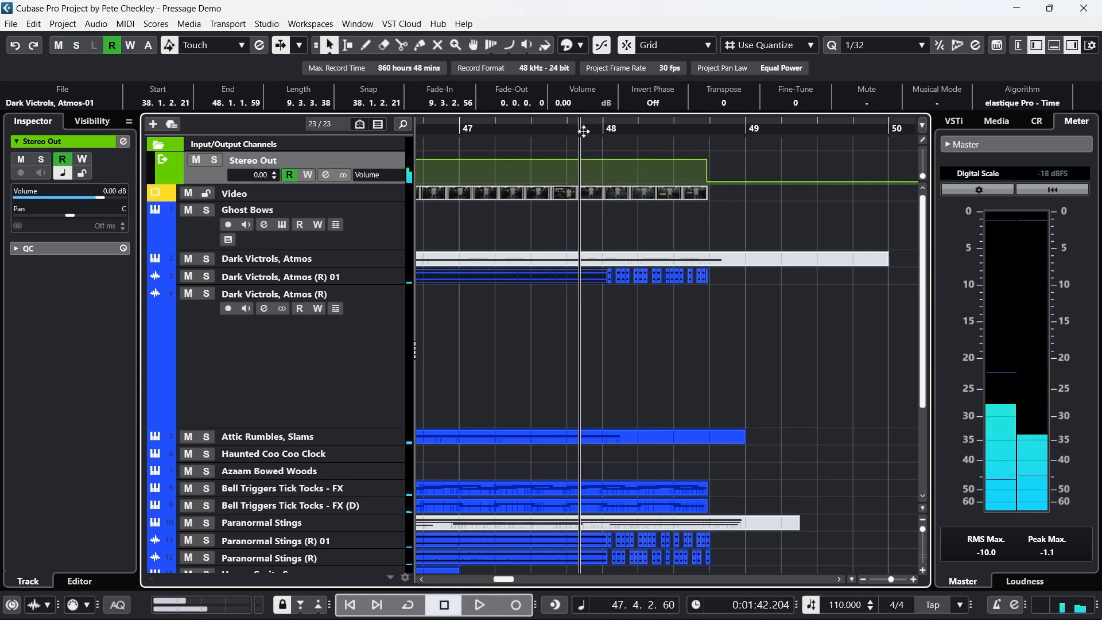
{"action": "double_click", "coordinate": [610, 195]}
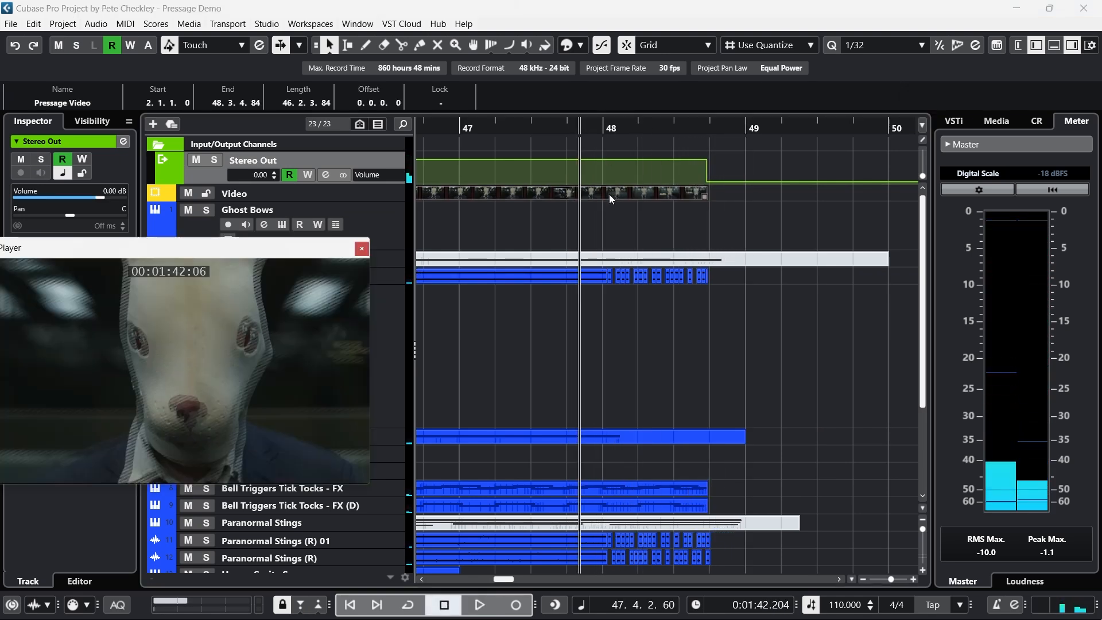
{"action": "left_click", "coordinate": [478, 605]}
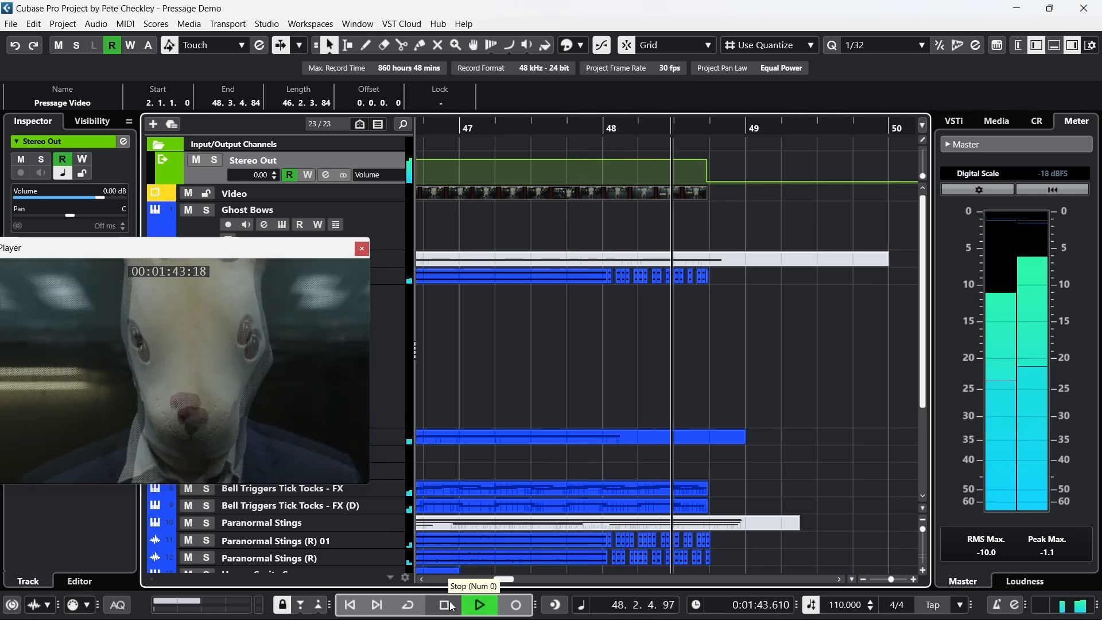
{"action": "left_click", "coordinate": [450, 605]}
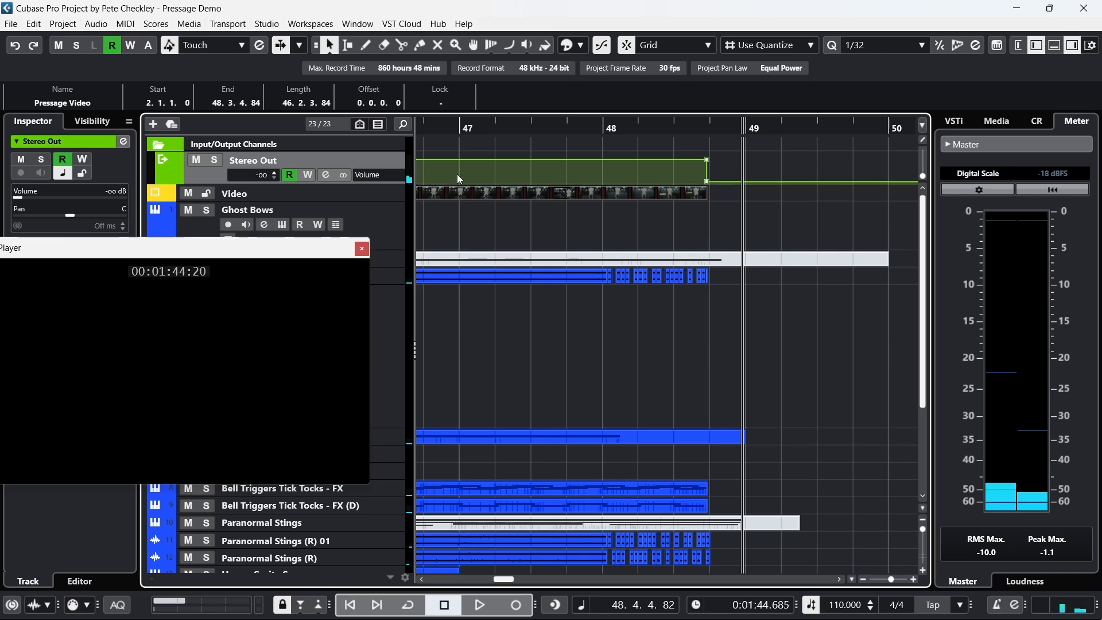
- Close the video player, place the cursor at 36.4.4.0, and solo the Bell Triggers Tick Tocks - FX and FX (D) tracks
{"action": "left_click_drag", "start_coordinate": [562, 128], "coordinate": [495, 112]}
{"action": "scroll", "coordinate": [536, 346], "scroll_direction": "down", "scroll_amount": 3}
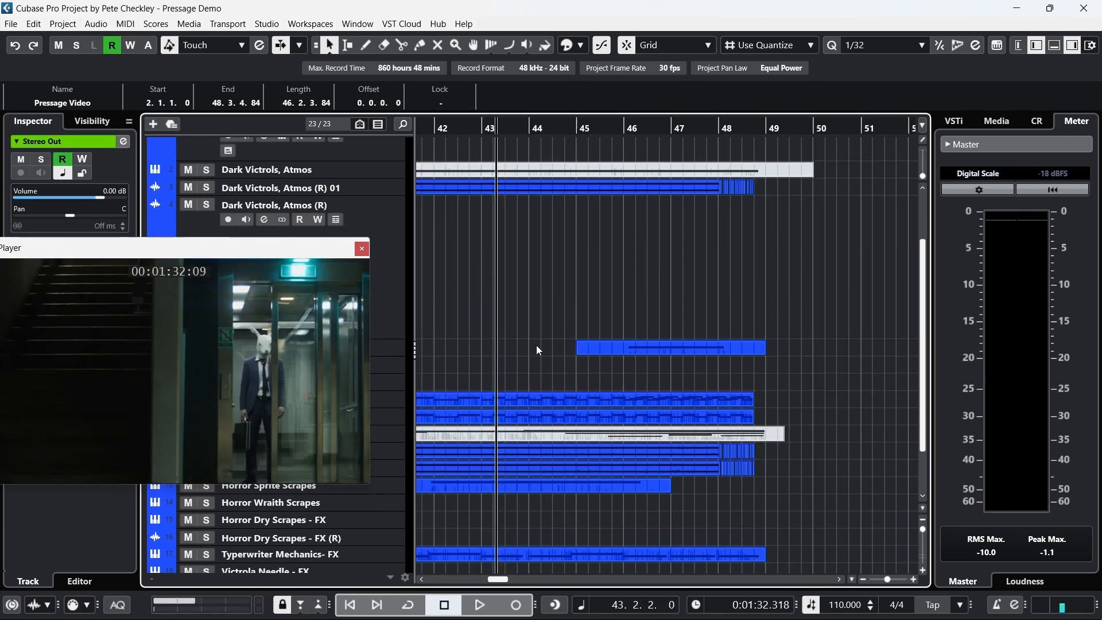
{"action": "left_click", "coordinate": [362, 248]}
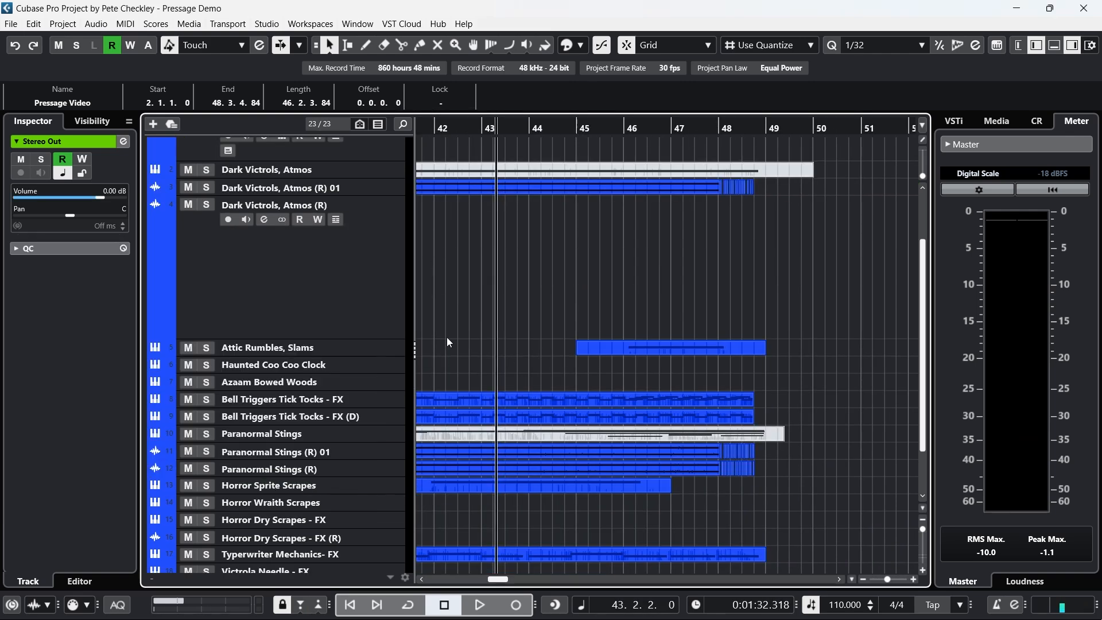
{"action": "left_click_drag", "start_coordinate": [476, 127], "coordinate": [441, 102]}
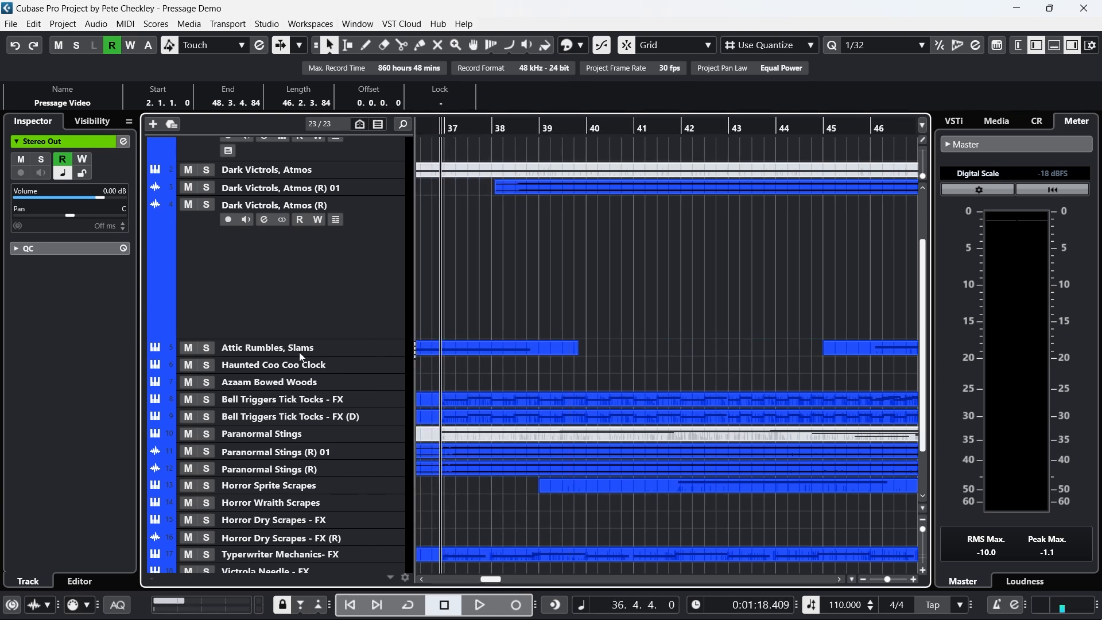
{"action": "left_click", "coordinate": [208, 402]}
{"action": "left_click", "coordinate": [207, 417]}
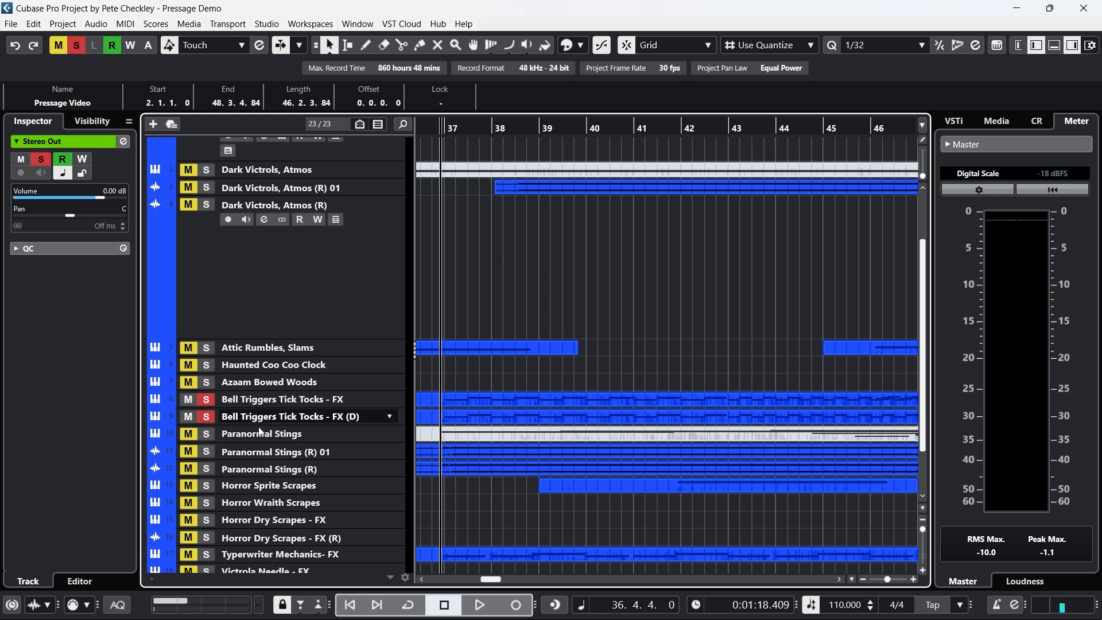
- Show all used automation in the track list, including the volume lane of Bell Triggers Tick Tocks - FX
{"action": "scroll", "coordinate": [507, 485], "scroll_direction": "down", "scroll_amount": 3}
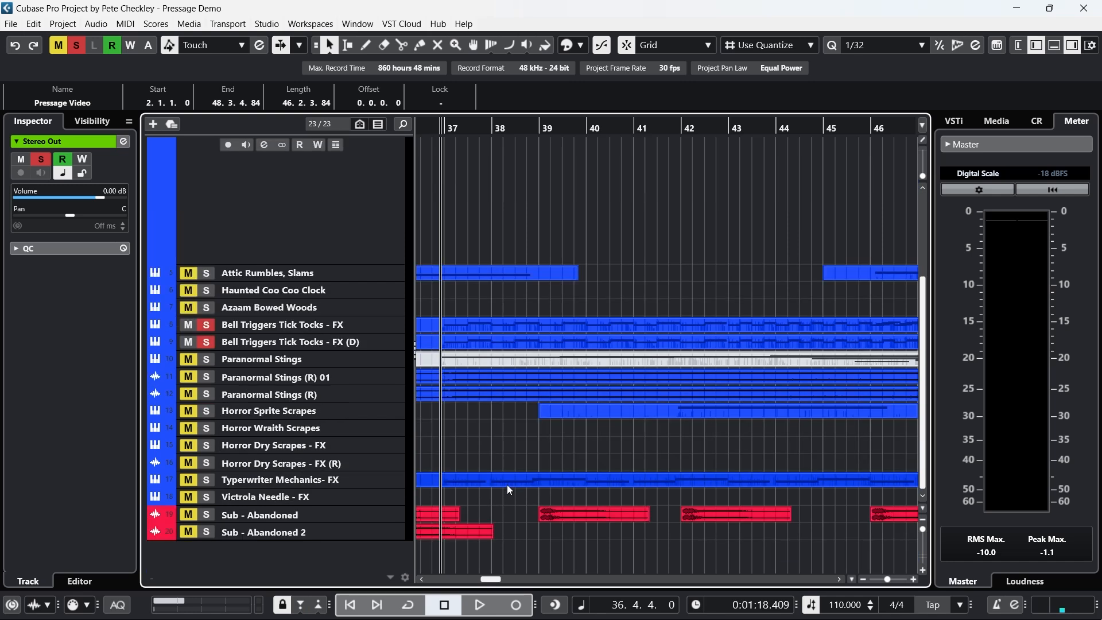
{"action": "scroll", "coordinate": [507, 485], "scroll_direction": "up", "scroll_amount": 4}
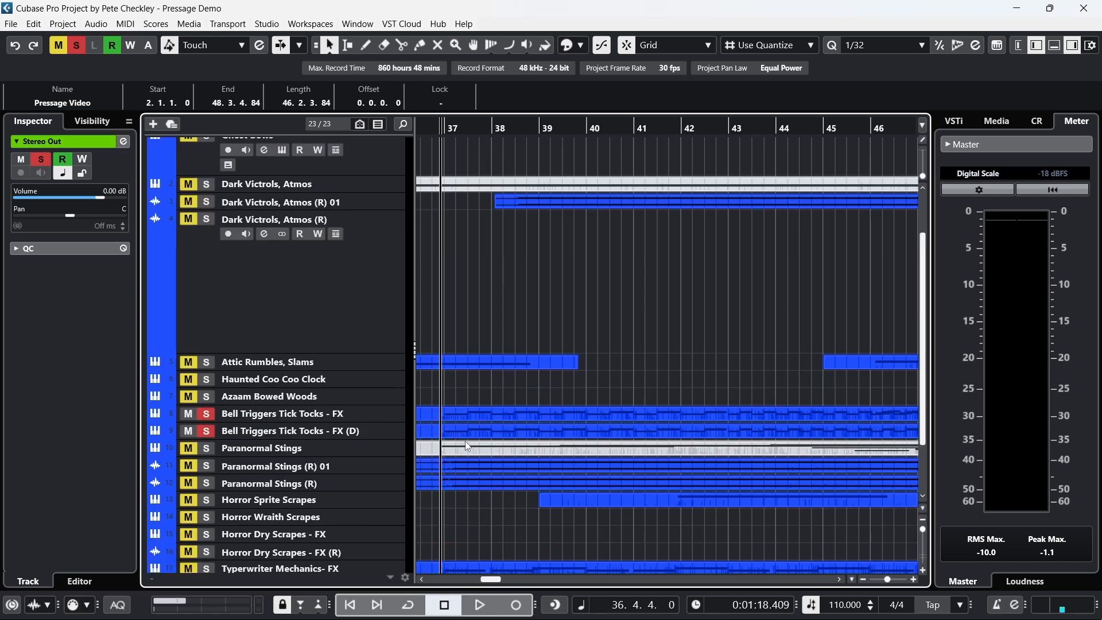
{"action": "right_click", "coordinate": [400, 418]}
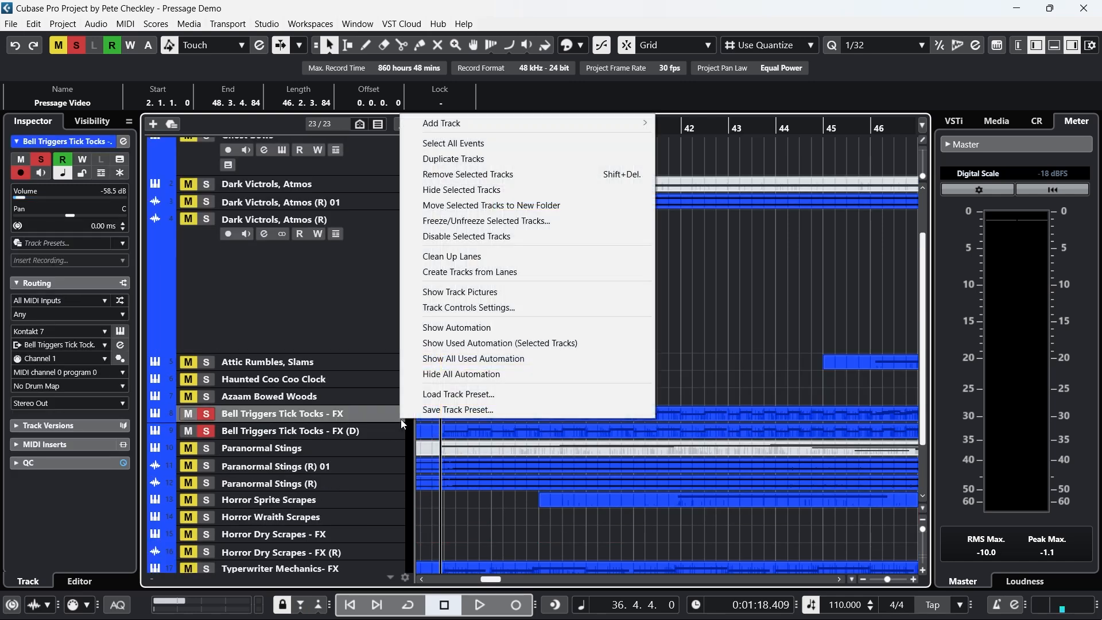
{"action": "left_click", "coordinate": [546, 362]}
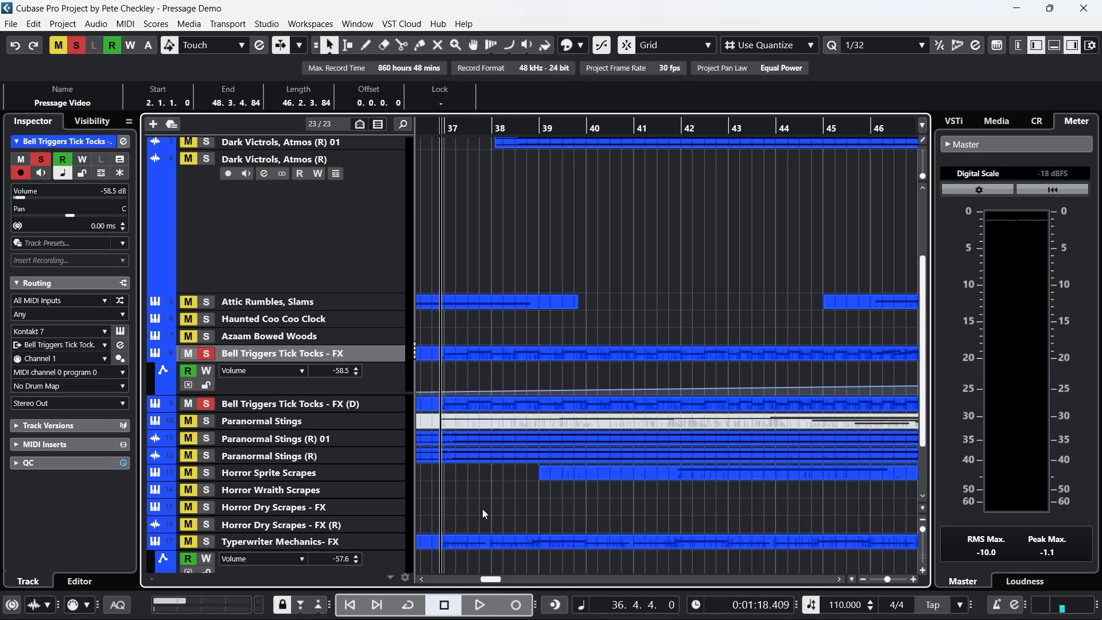
- Play the two soloed Bell Triggers Tick Tocks tracks from 36.4.4.0 to 48.3.4.100, and clear their solos
{"action": "left_click", "coordinate": [487, 601]}
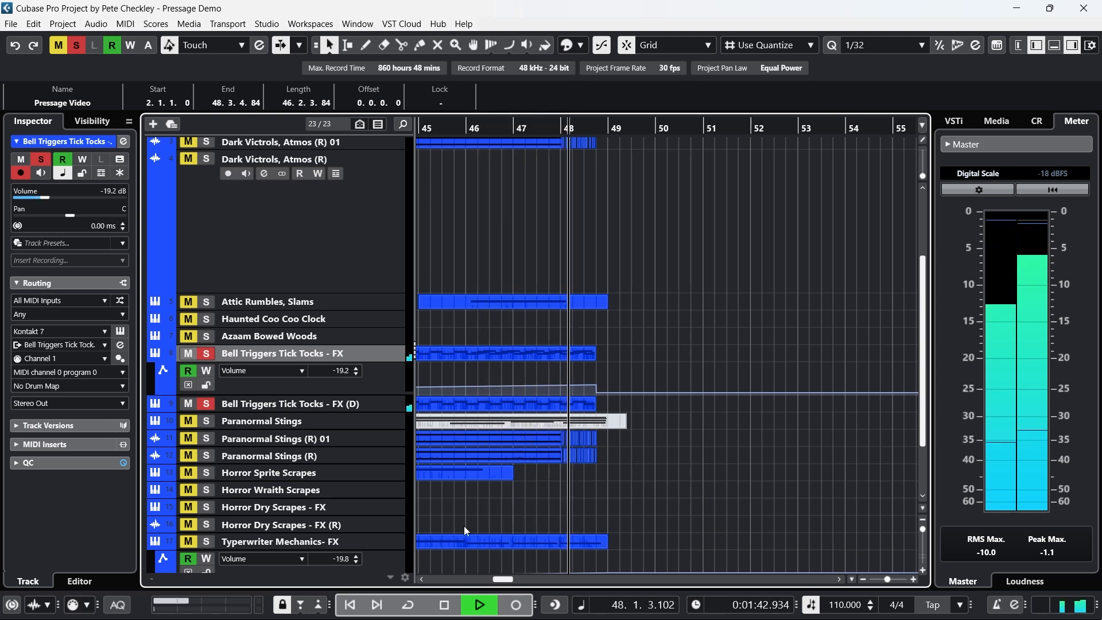
{"action": "left_click", "coordinate": [452, 601]}
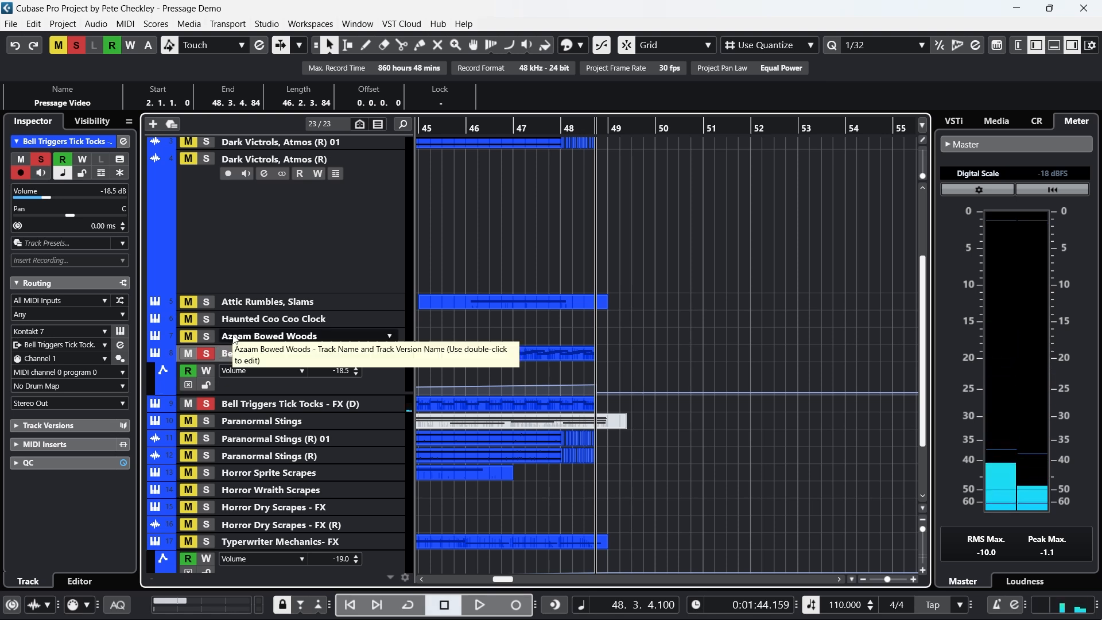
{"action": "left_click", "coordinate": [205, 404]}
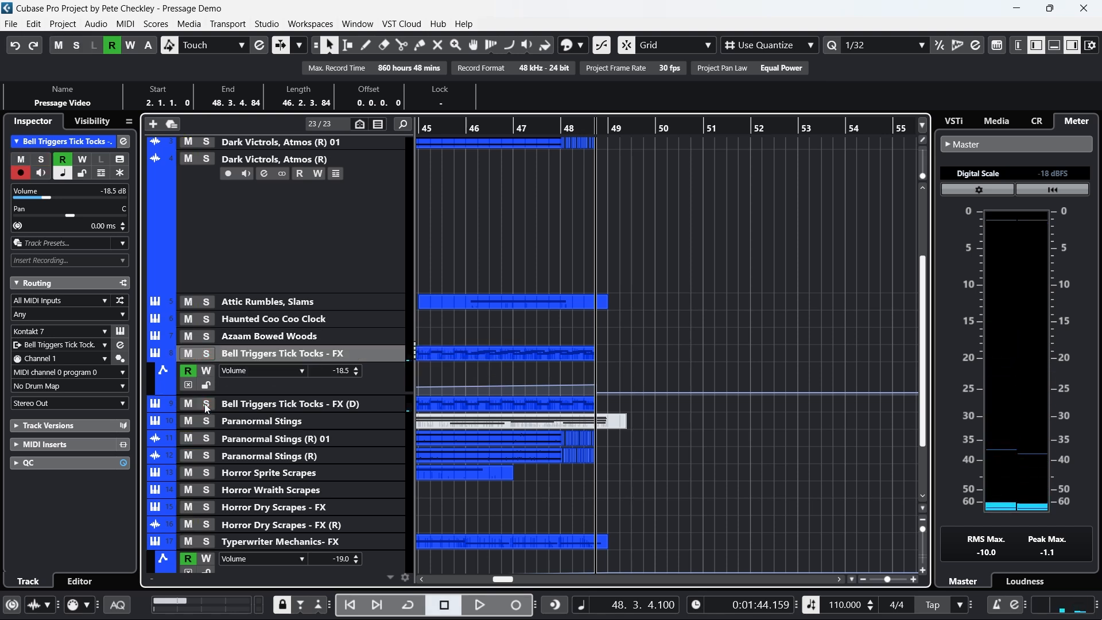
- Solo the Attic Rumbles, Slams track and place the cursor at 45.3.1.0, near the start of its final clip
{"action": "left_click_drag", "start_coordinate": [460, 127], "coordinate": [610, 172]}
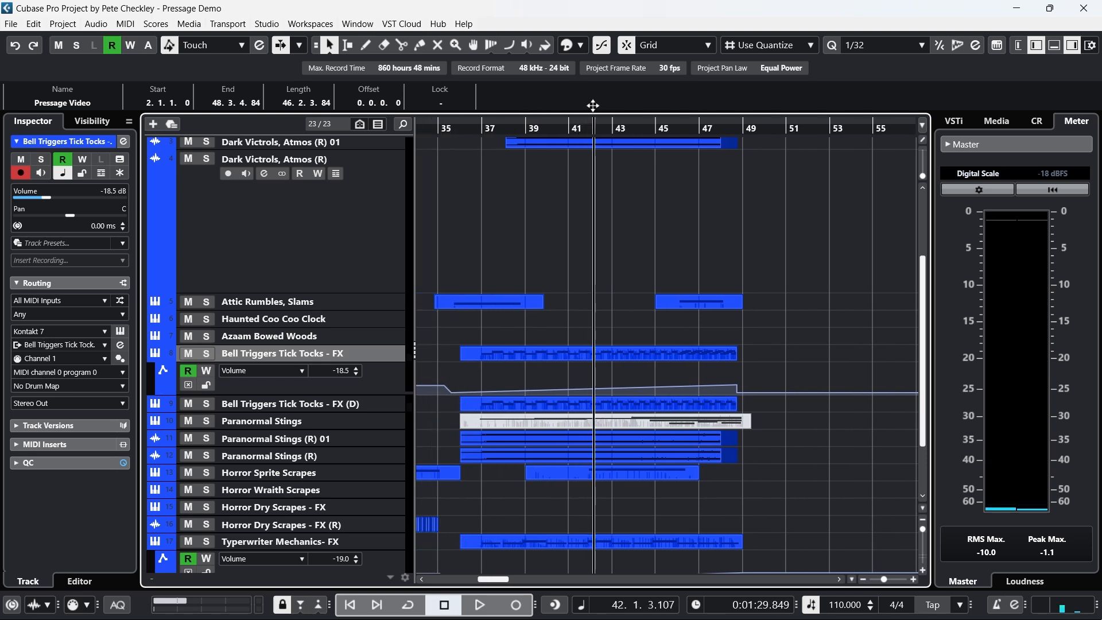
{"action": "scroll", "coordinate": [752, 258], "scroll_direction": "up", "scroll_amount": 5}
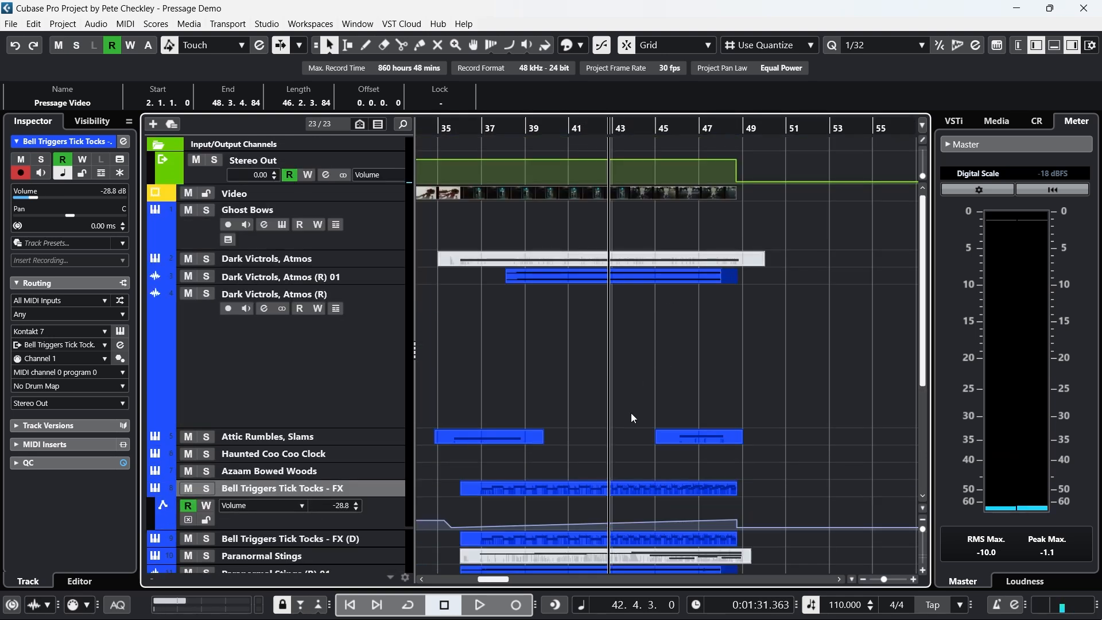
{"action": "left_click", "coordinate": [680, 127]}
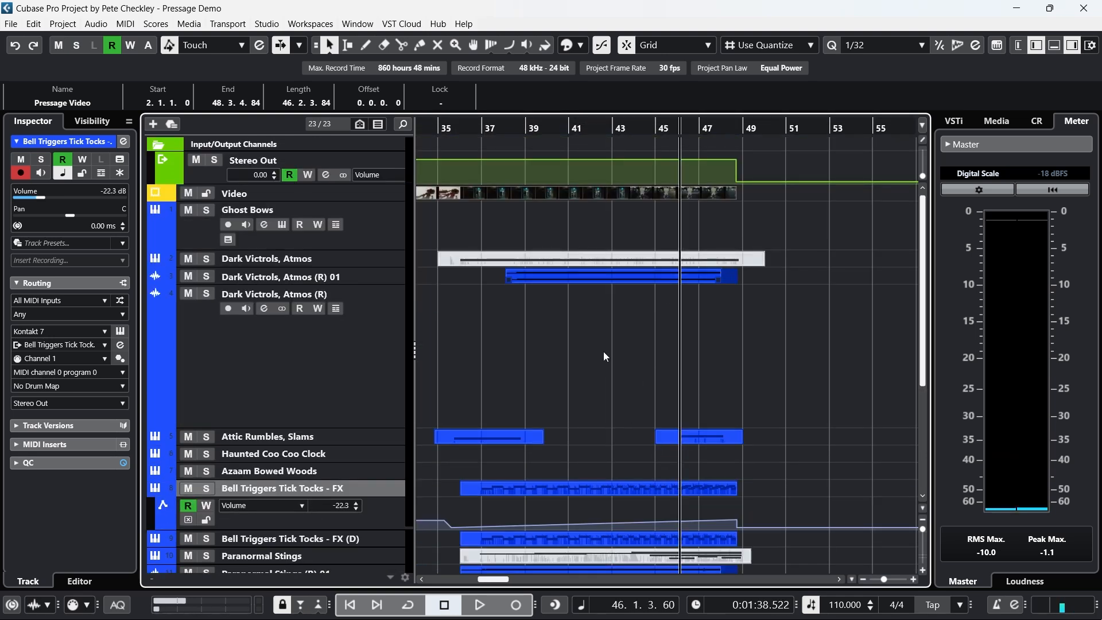
{"action": "left_click", "coordinate": [207, 437]}
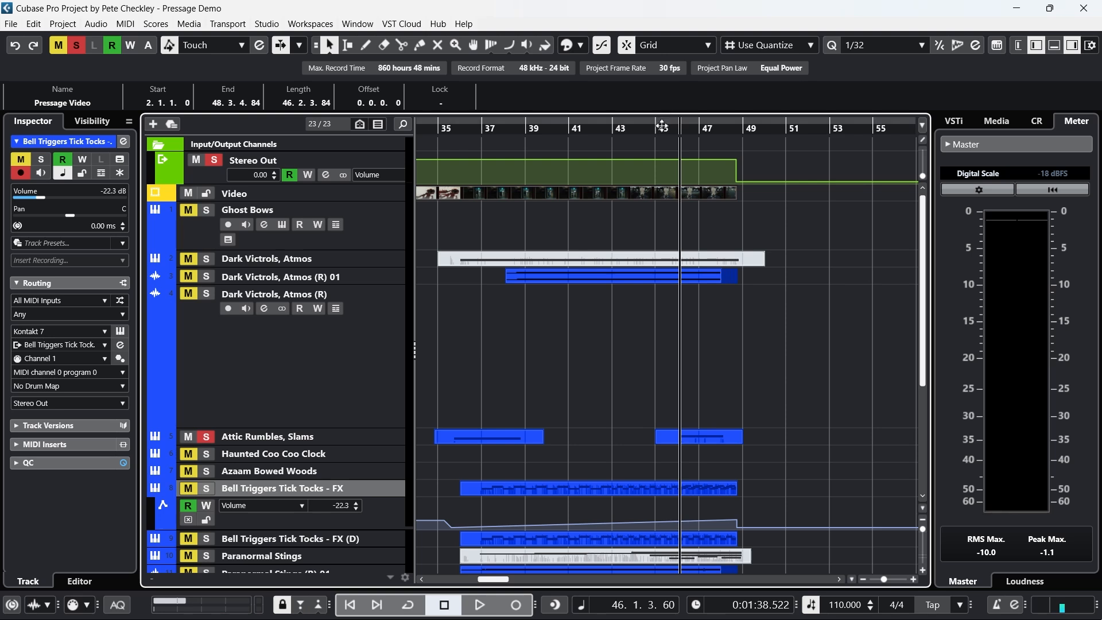
{"action": "left_click_drag", "start_coordinate": [666, 128], "coordinate": [669, 184]}
- Play the soloed Attic Rumbles, Slams track against the video to 48.1.1.113, and close the video player
{"action": "key", "text": "F8"}
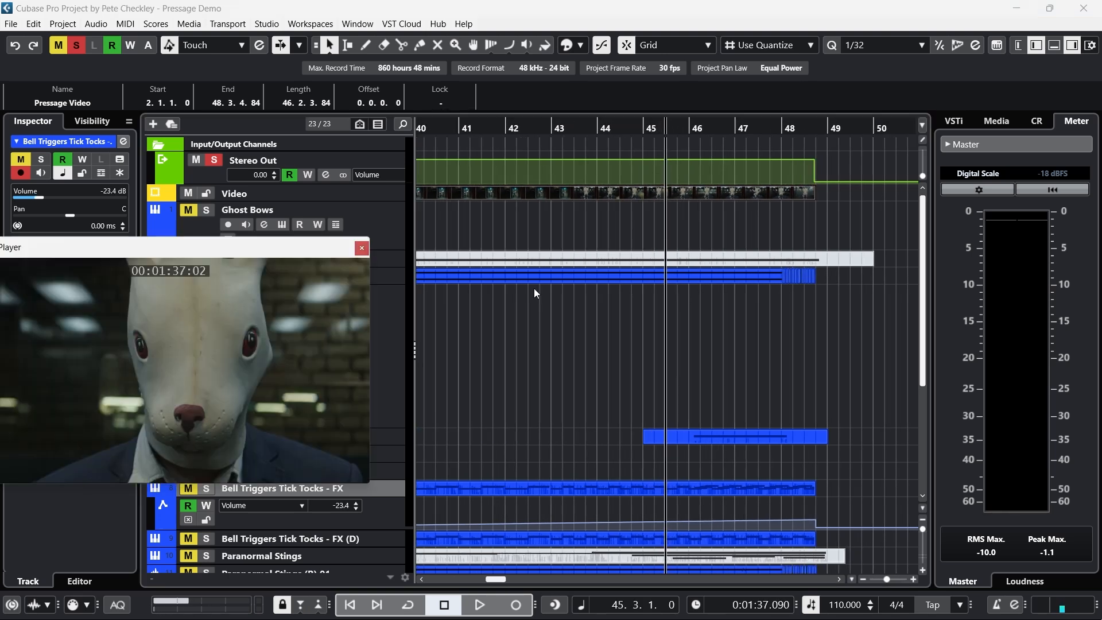
{"action": "left_click", "coordinate": [481, 603]}
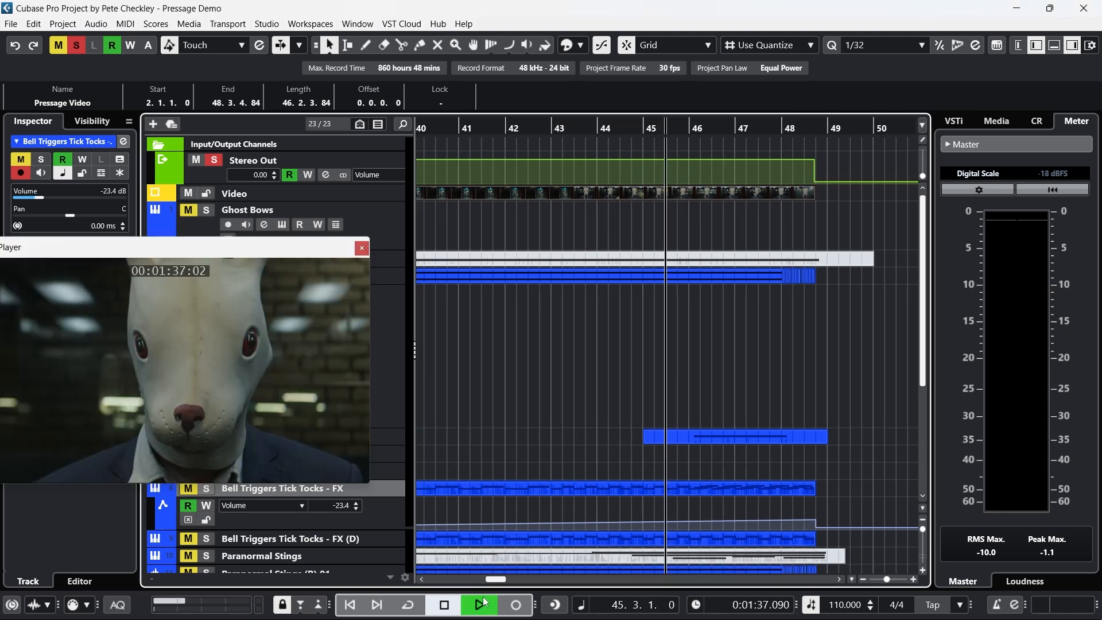
{"action": "left_click", "coordinate": [445, 604]}
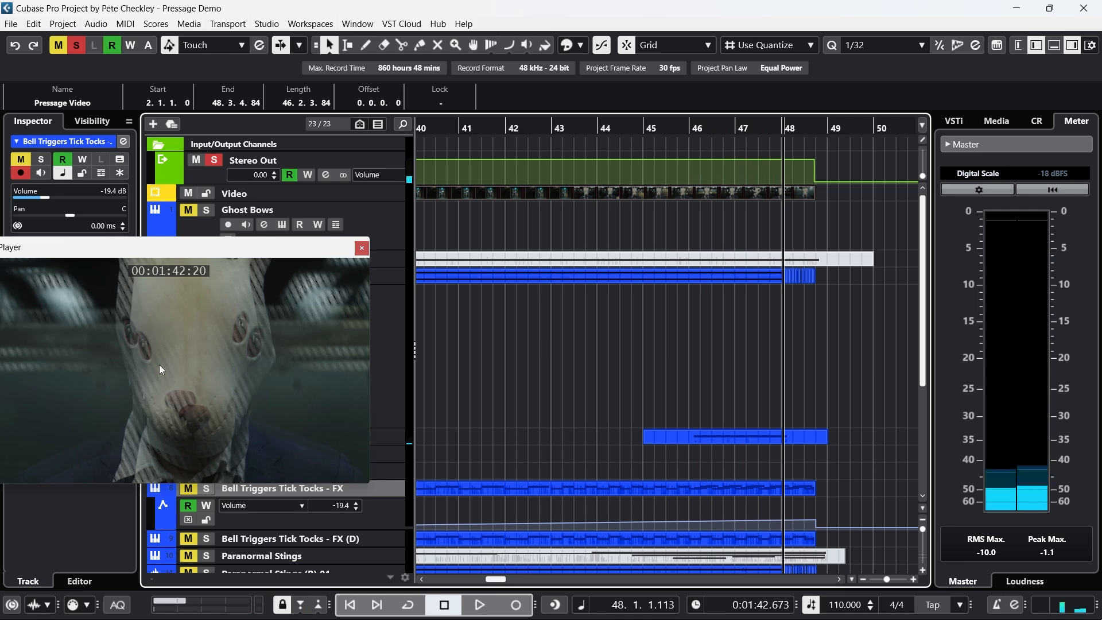
{"action": "left_click", "coordinate": [361, 247]}
- Place the cursor at 44.4.4.0 and clear the solo on the Attic Rumbles, Slams track
{"action": "left_click", "coordinate": [640, 127]}
{"action": "scroll", "coordinate": [787, 481], "scroll_direction": "down", "scroll_amount": 3}
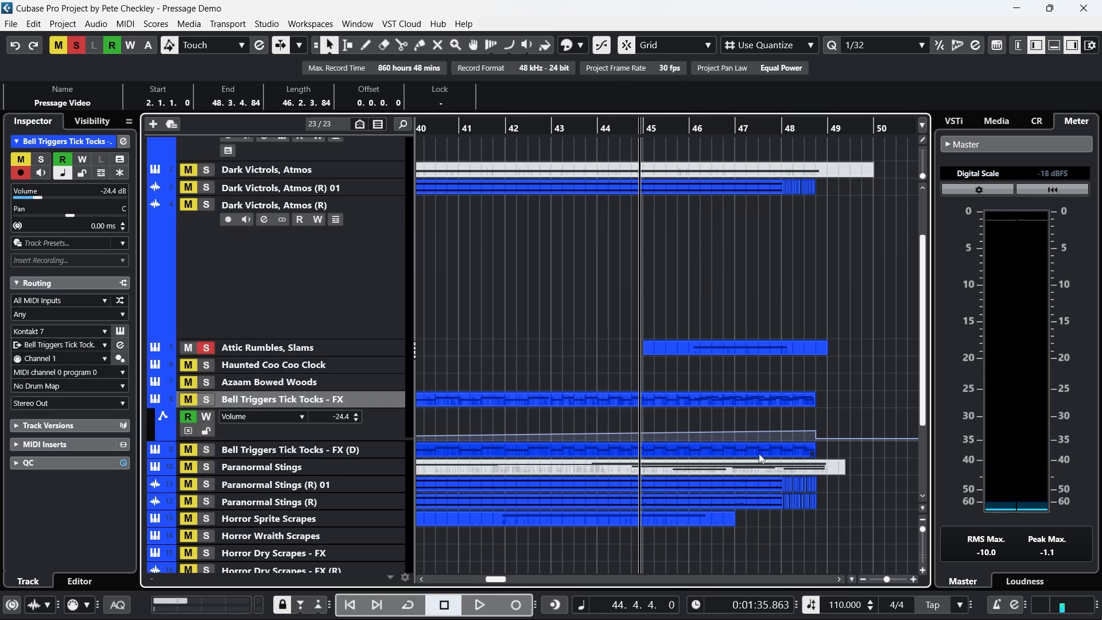
{"action": "scroll", "coordinate": [212, 379], "scroll_direction": "up", "scroll_amount": 3}
{"action": "left_click", "coordinate": [206, 437]}
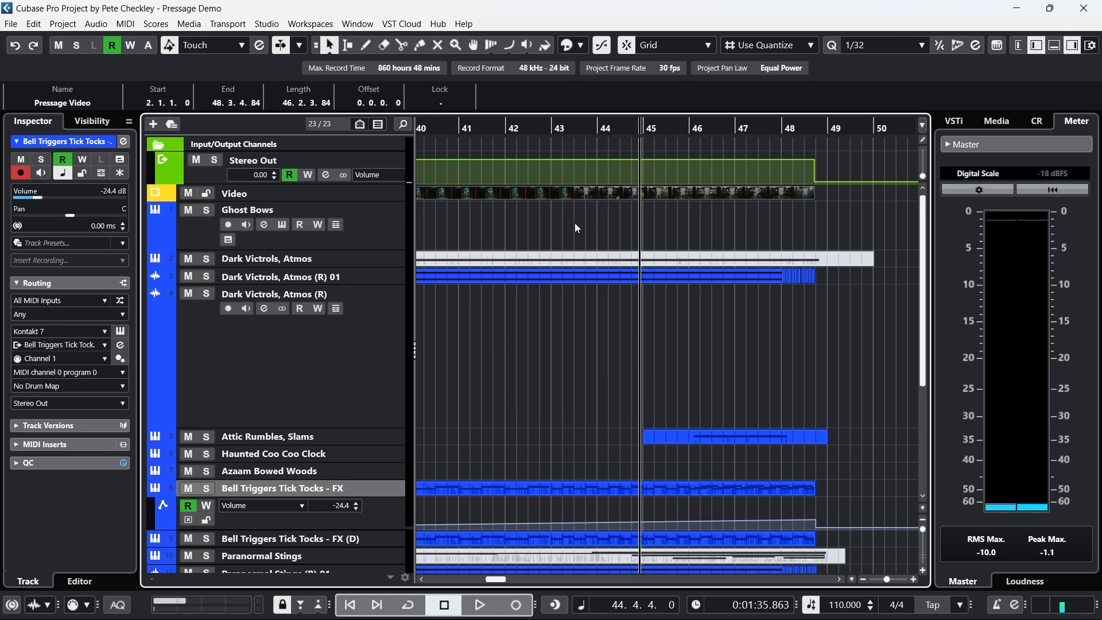
- Play the full mix against the video from 44.4.4.0 to 49.2.4.1, and close the video player
{"action": "key", "text": "F8"}
{"action": "left_click", "coordinate": [505, 474]}
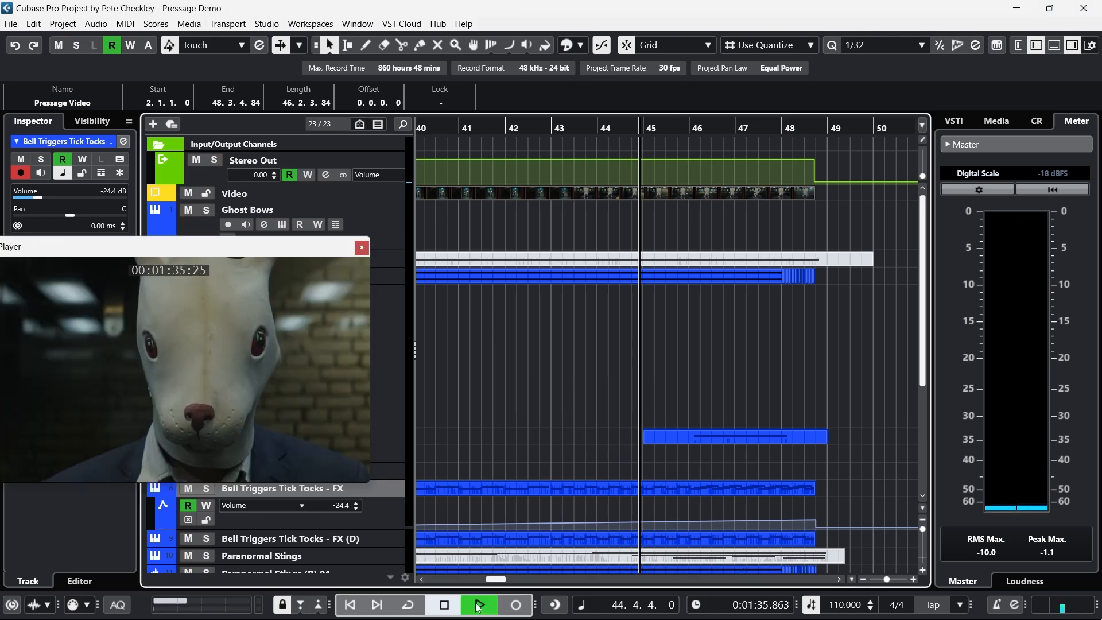
{"action": "key", "text": "space"}
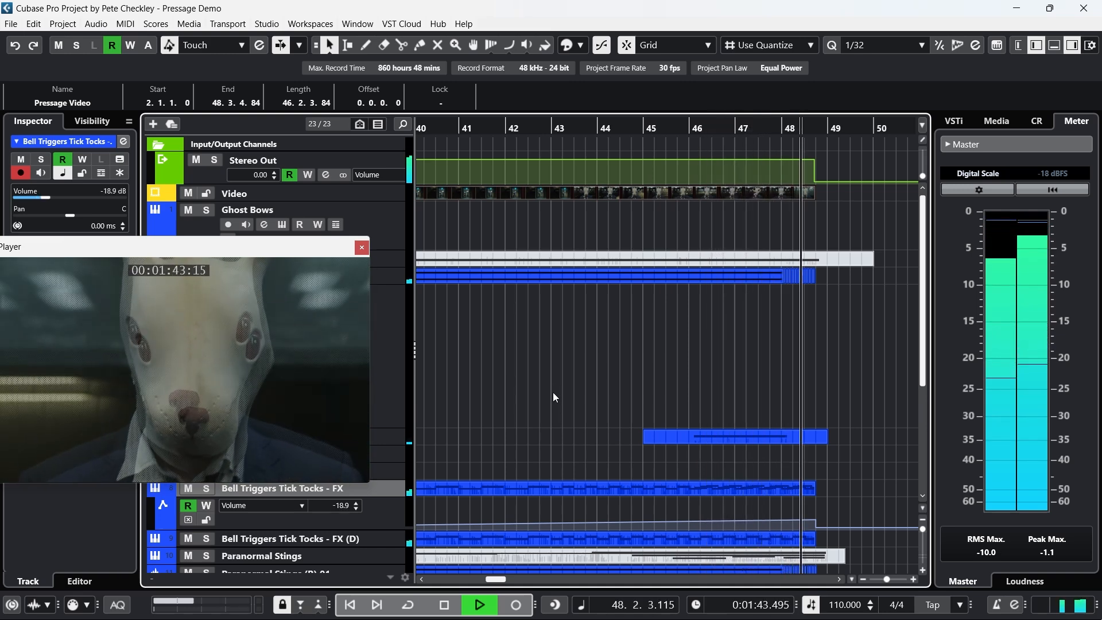
{"action": "left_click", "coordinate": [450, 602]}
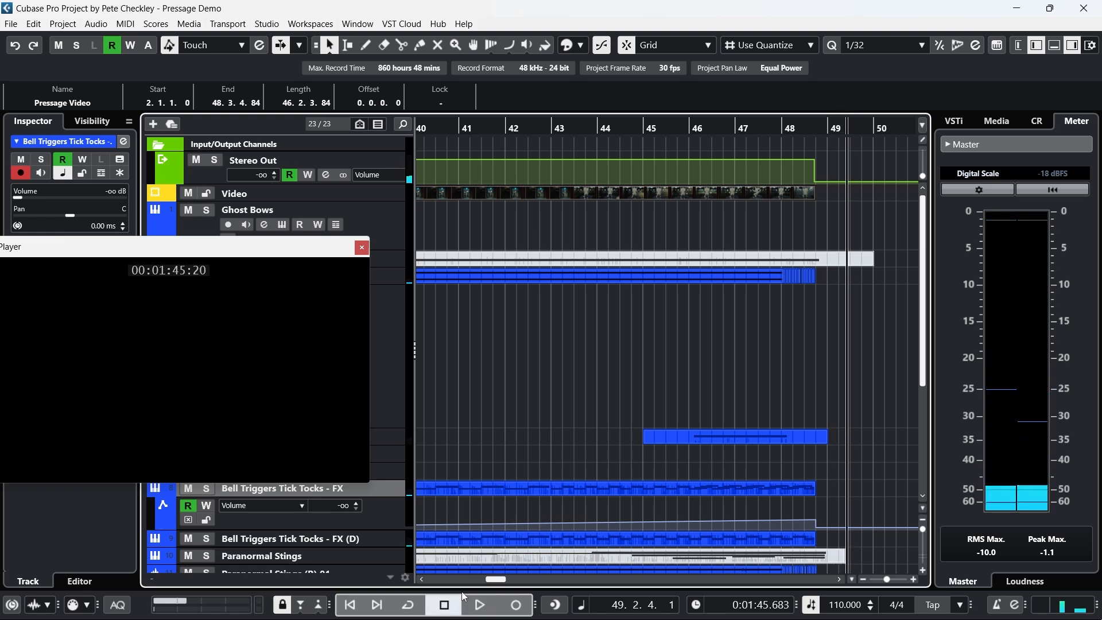
{"action": "left_click", "coordinate": [362, 247]}
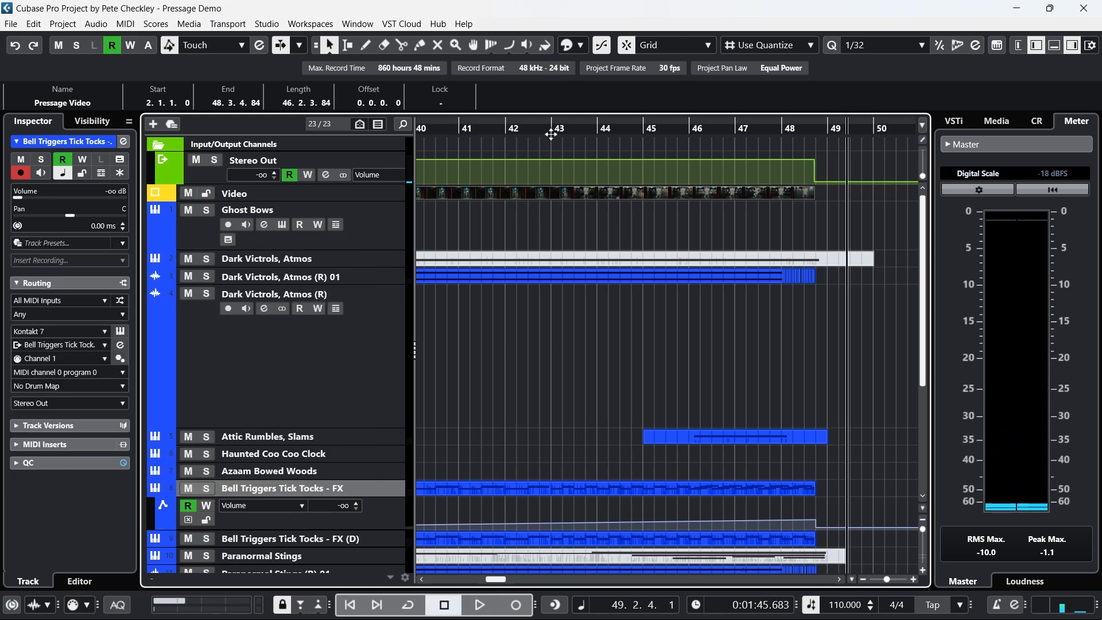
- Place the cursor at 42.4.4.60 and reduce the height of the Dark Victrols, Atmos (R) track
{"action": "scroll", "coordinate": [531, 352], "scroll_direction": "down", "scroll_amount": 3}
{"action": "scroll", "coordinate": [532, 351], "scroll_direction": "down", "scroll_amount": 5}
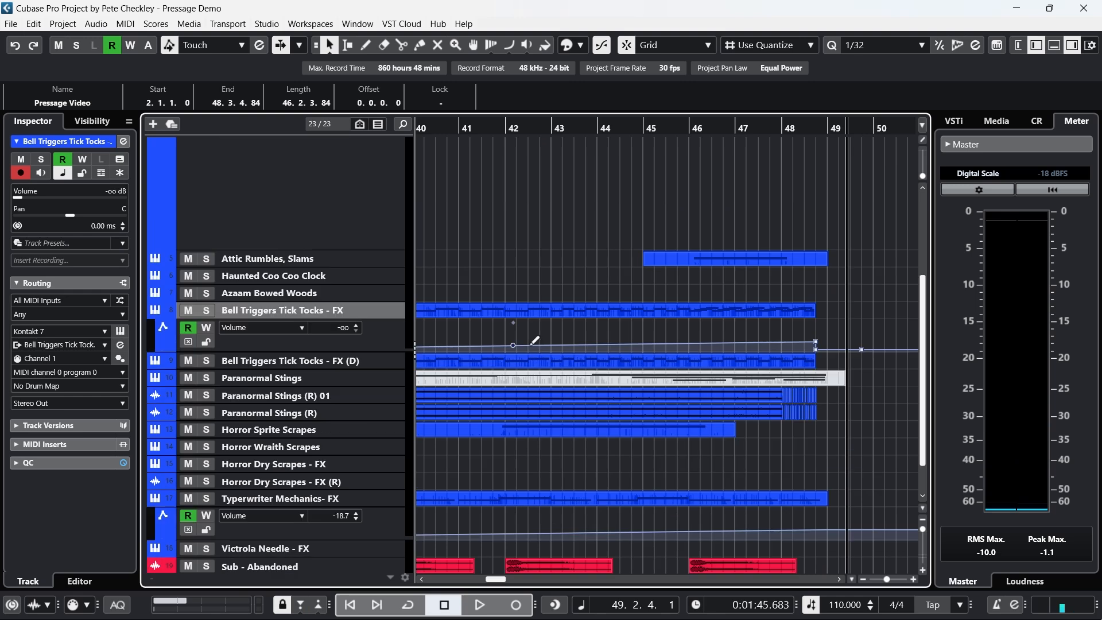
{"action": "left_click", "coordinate": [550, 129]}
{"action": "scroll", "coordinate": [581, 236], "scroll_direction": "up", "scroll_amount": 8}
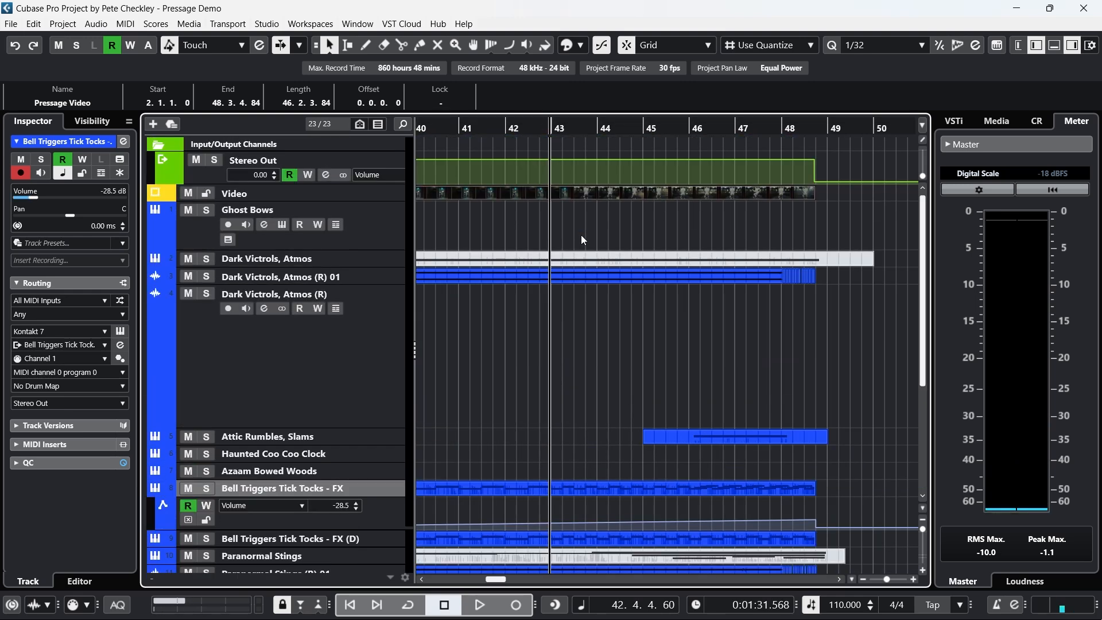
{"action": "left_click_drag", "start_coordinate": [396, 427], "coordinate": [396, 334]}
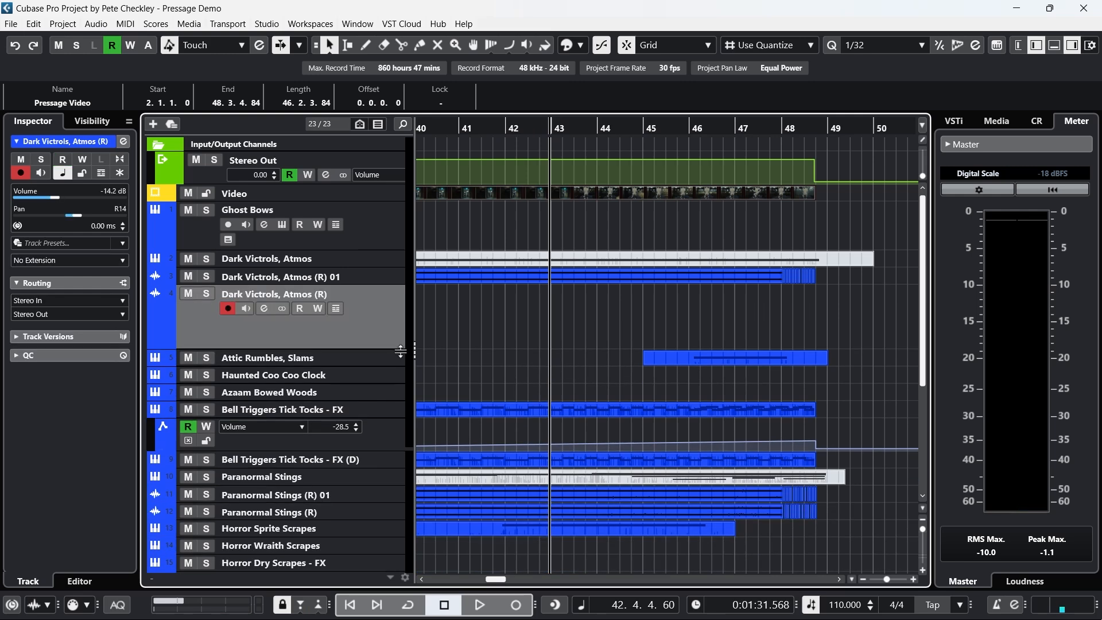
- Deselect all events and place the cursor at 33.4.1.0, ahead of the chopped Horror Dry Scrapes - FX (R) clips
{"action": "scroll", "coordinate": [423, 314], "scroll_direction": "down", "scroll_amount": 1}
{"action": "scroll", "coordinate": [487, 362], "scroll_direction": "down", "scroll_amount": 4}
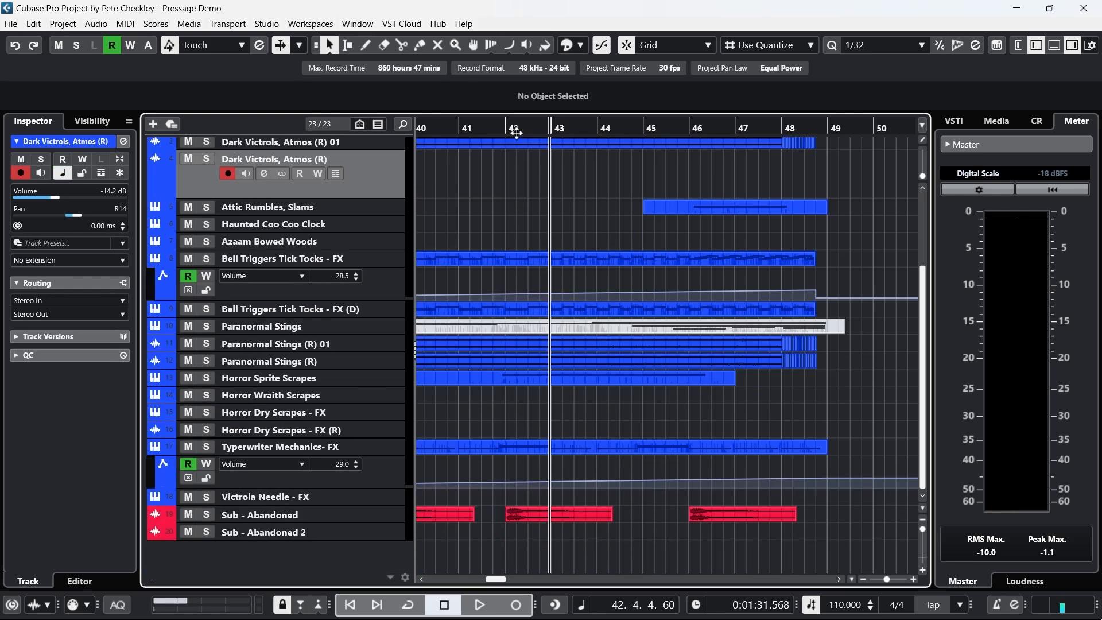
{"action": "left_click_drag", "start_coordinate": [514, 128], "coordinate": [664, 133]}
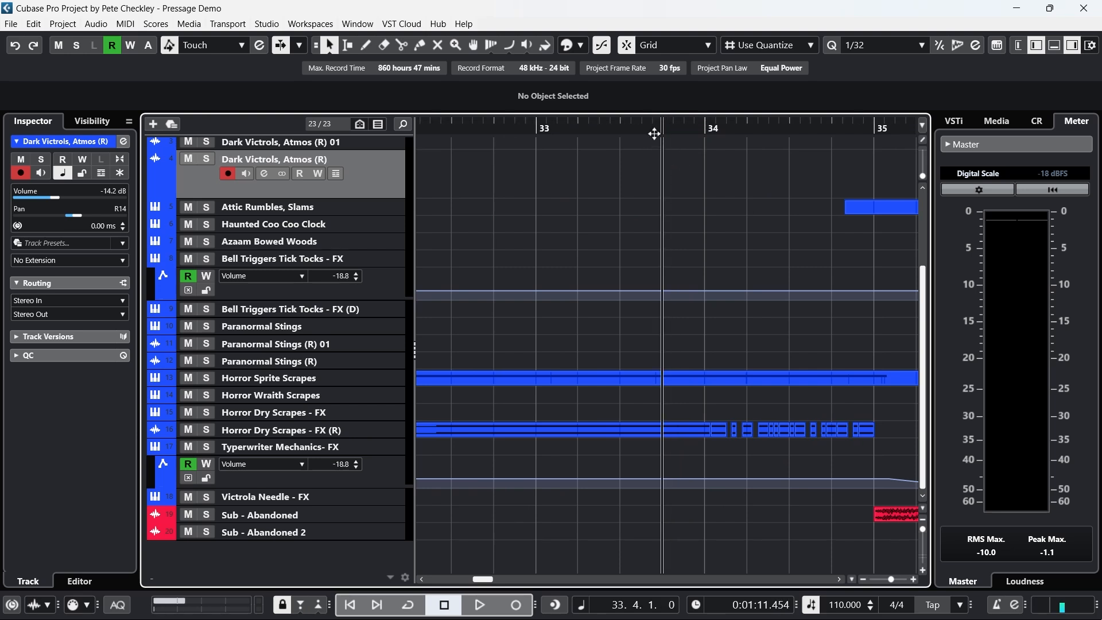